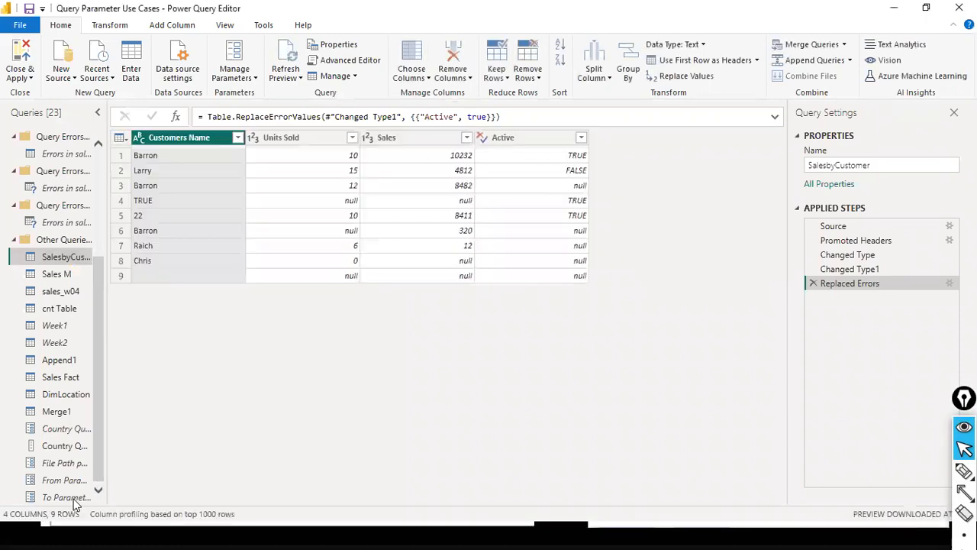
# - Review the To, From, File Path and Country query parameters and the Sales Fact query
pyautogui.click(73, 499)
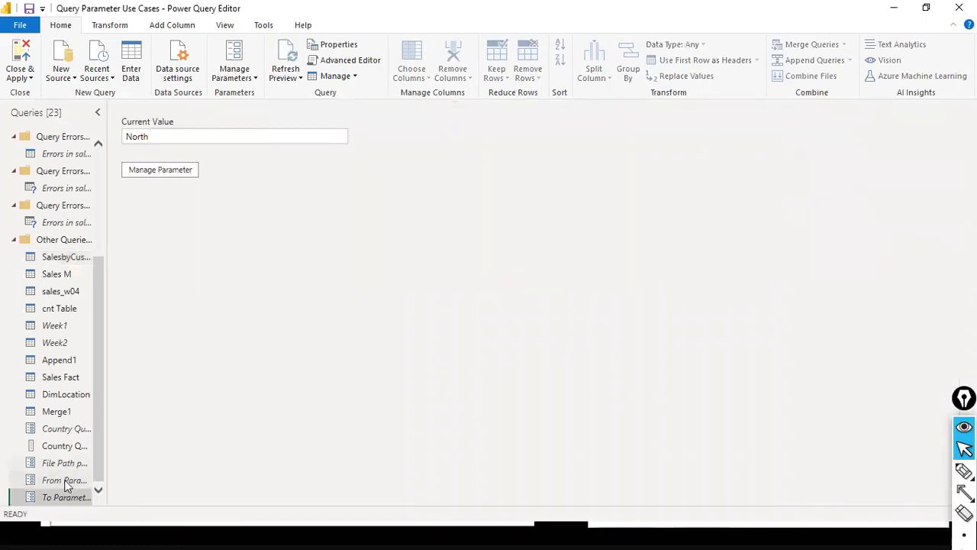
pyautogui.click(64, 477)
pyautogui.click(60, 463)
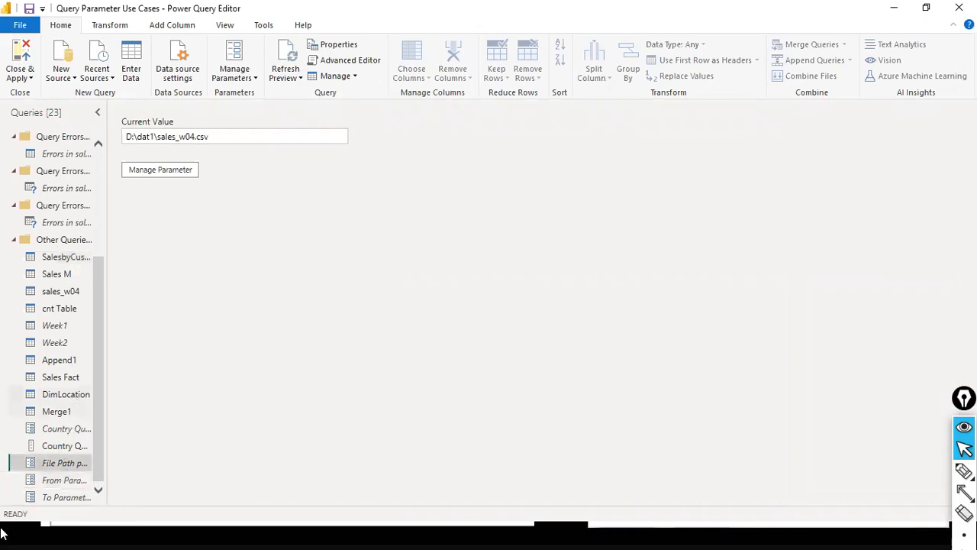
pyautogui.click(62, 428)
pyautogui.click(64, 378)
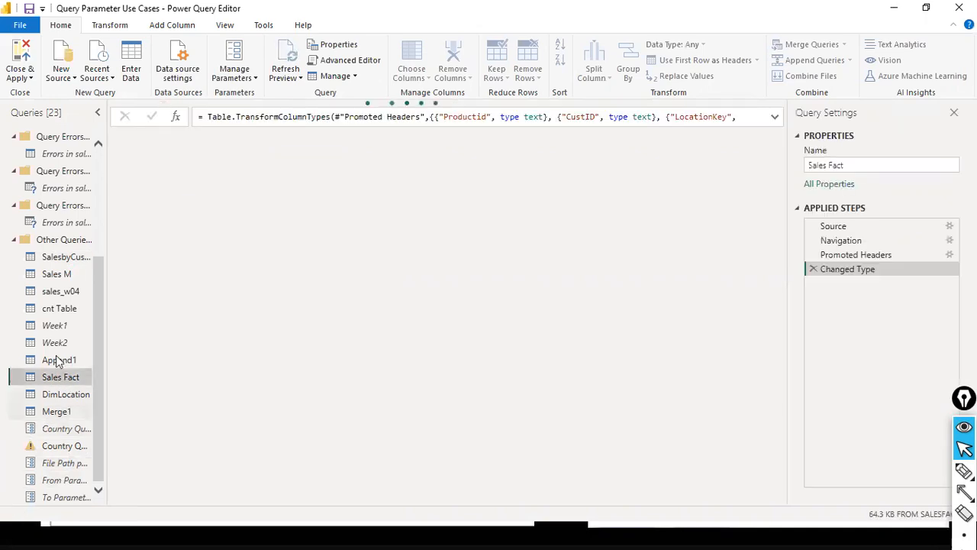
# - Delete the Replaced Value5 and Replaced Value4 applied steps from the sales_w04 query
pyautogui.click(60, 291)
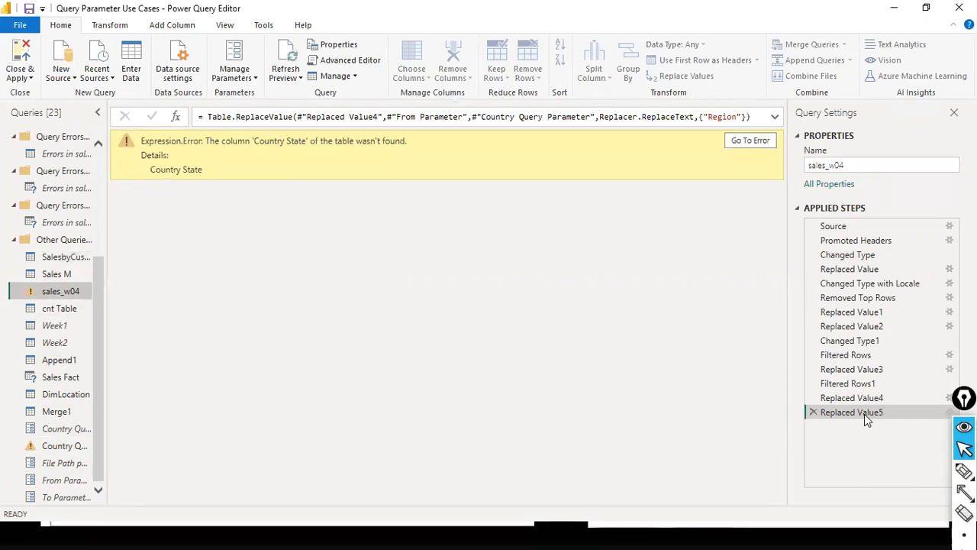
pyautogui.click(815, 413)
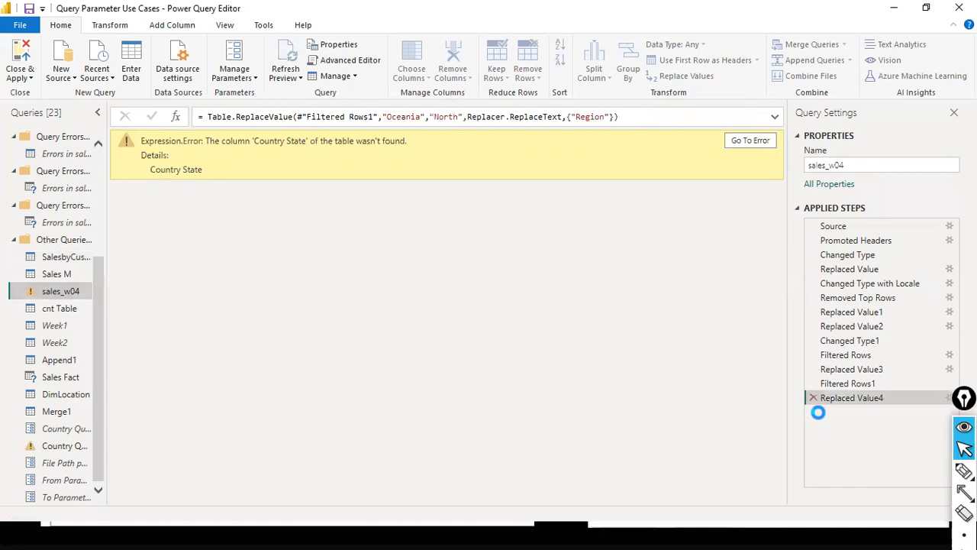
pyautogui.click(815, 399)
# - Check the Source step of sales_w04, and delete the Replaced Value2 and Replaced Value1 applied steps
pyautogui.click(834, 227)
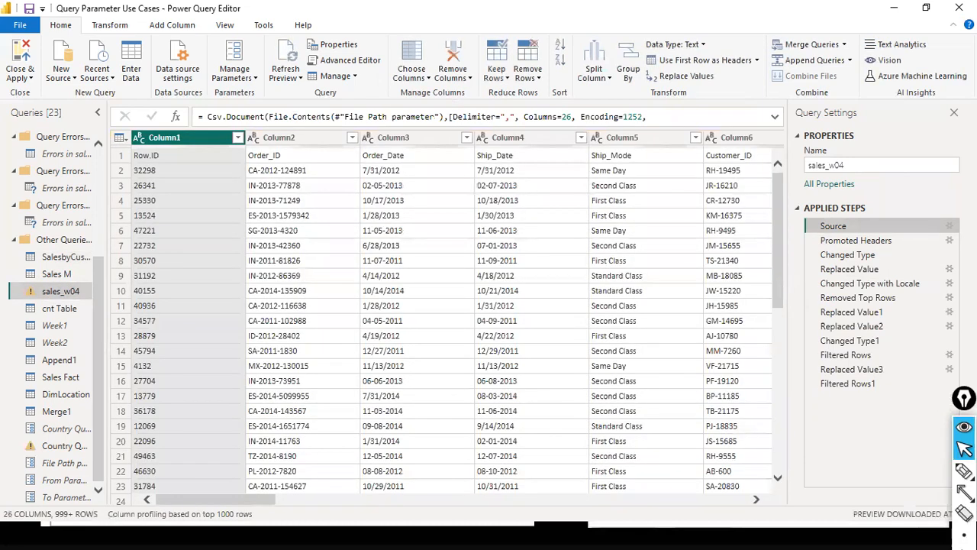
pyautogui.click(855, 327)
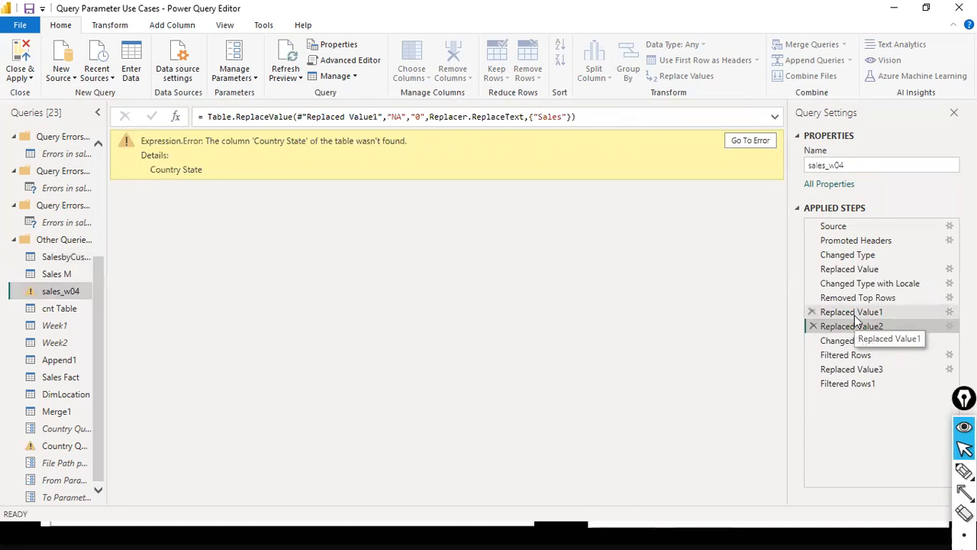
pyautogui.click(853, 313)
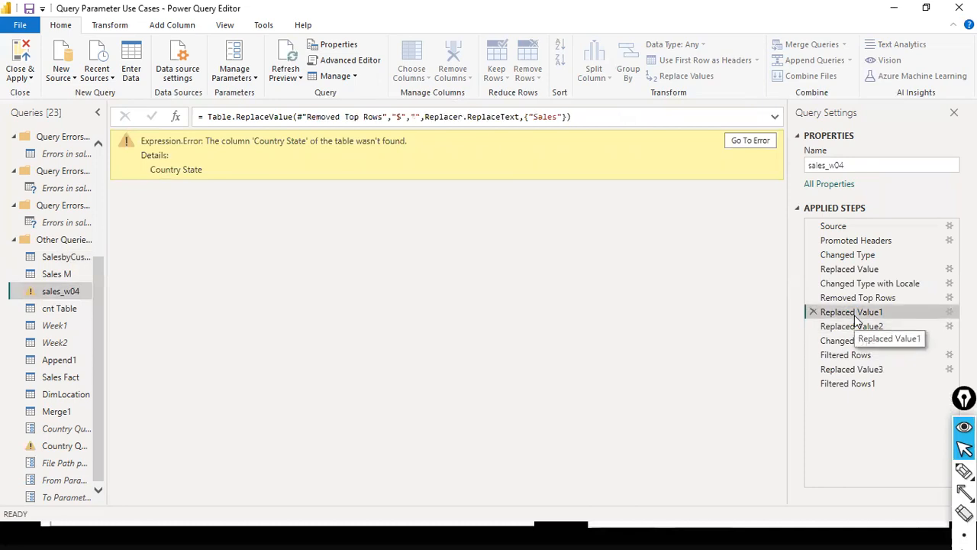
pyautogui.click(813, 312)
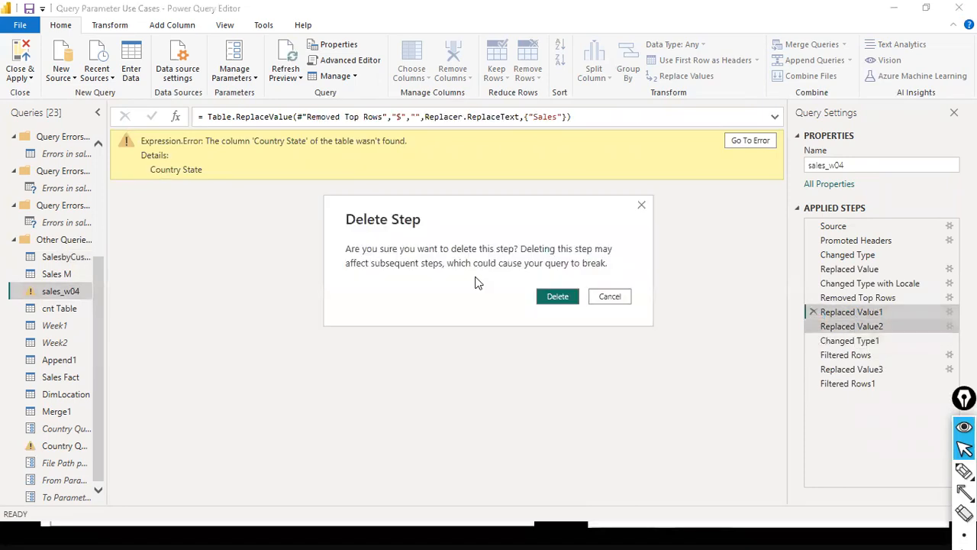
pyautogui.click(559, 297)
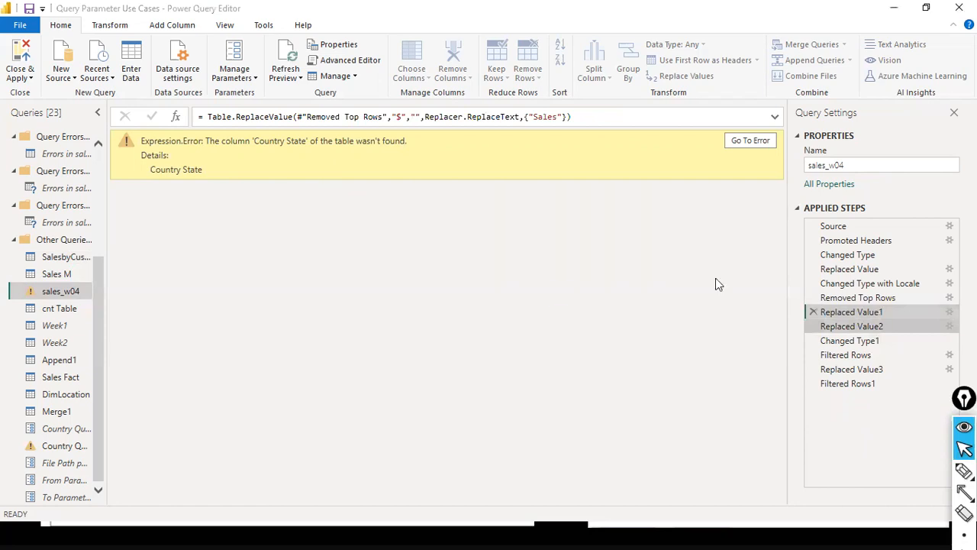
pyautogui.click(813, 312)
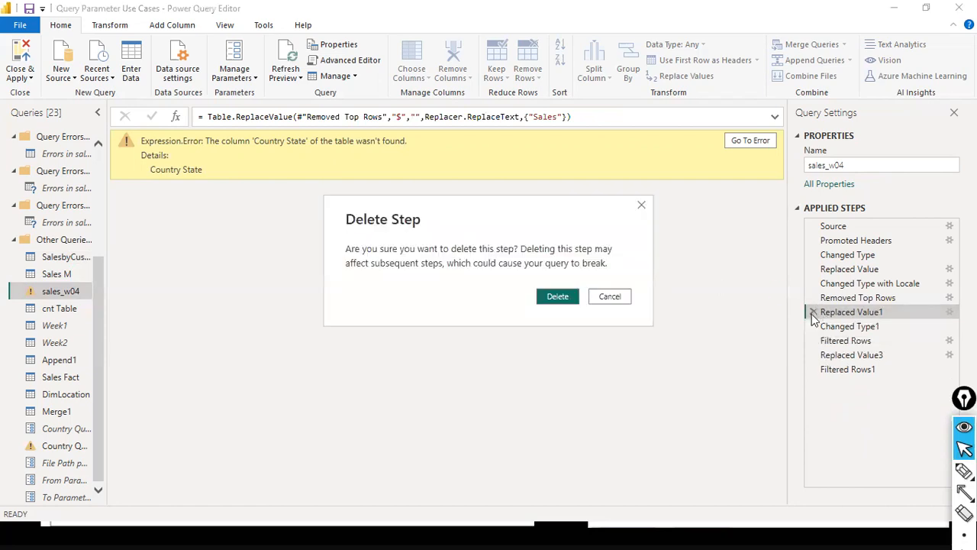
pyautogui.click(556, 297)
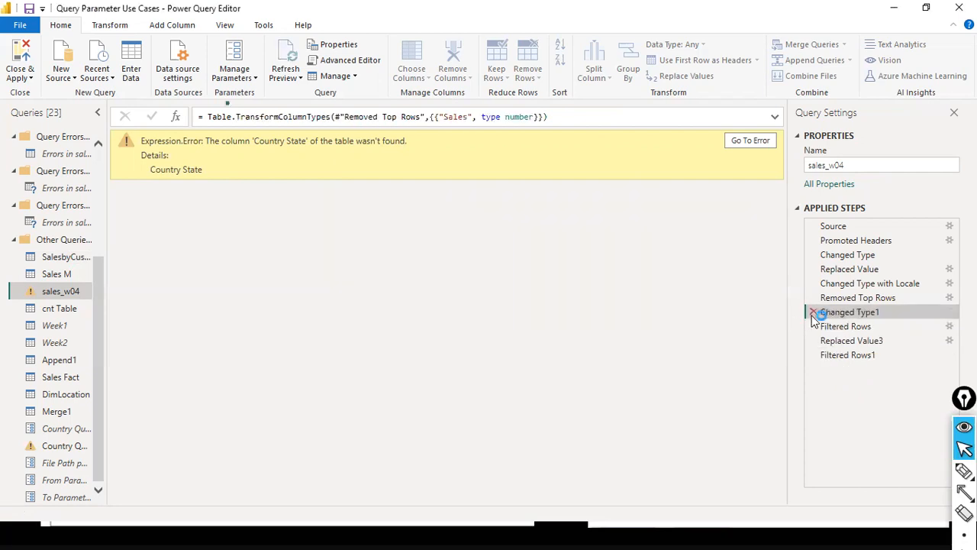
# - Delete the Changed Type1 and Filtered Rows applied steps from sales_w04
pyautogui.press('Delete')
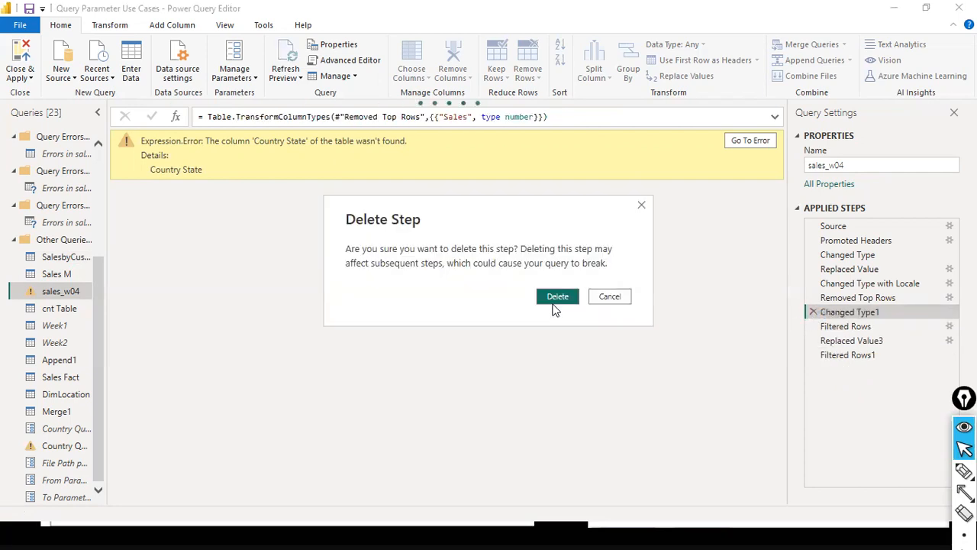
pyautogui.click(558, 297)
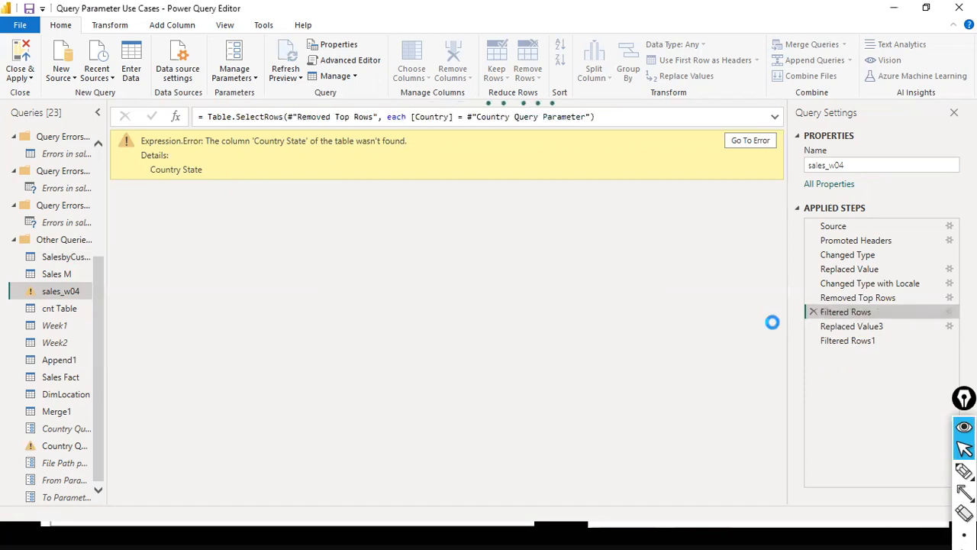
pyautogui.click(812, 311)
pyautogui.click(559, 297)
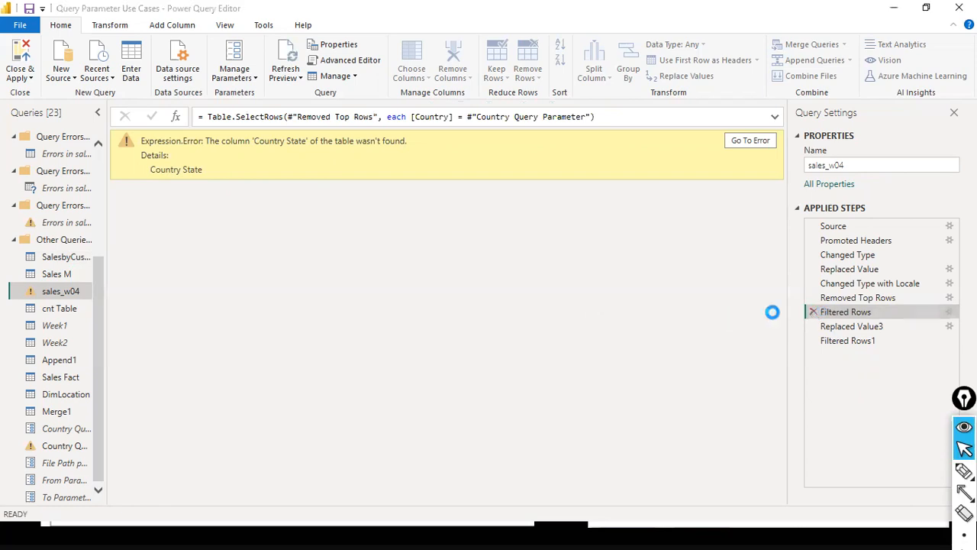
# - Delete the Replaced Value3 and Filtered Rows1 applied steps from sales_w04
pyautogui.click(812, 312)
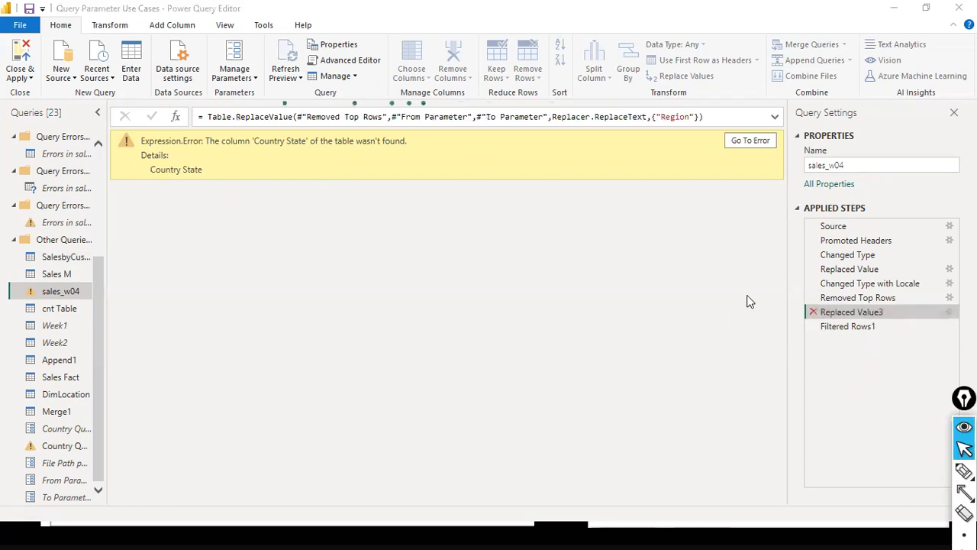
pyautogui.click(610, 297)
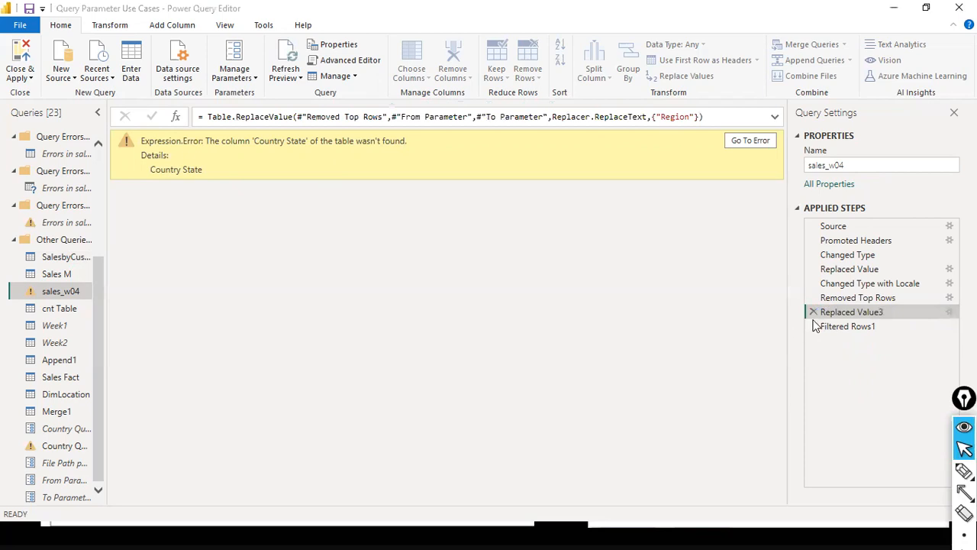
pyautogui.click(812, 314)
pyautogui.click(812, 312)
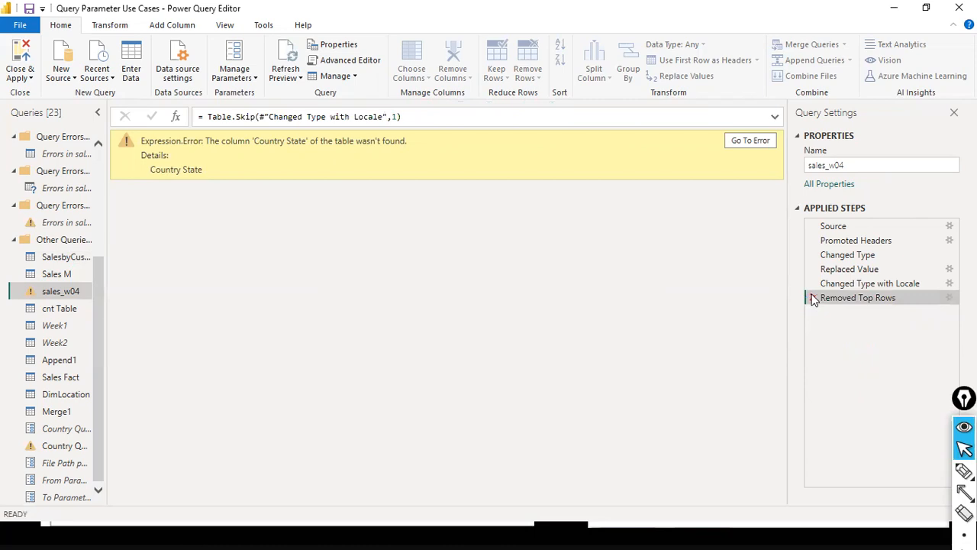
# - Delete the Removed Top Rows, Changed Type with Locale, Replaced Value and Changed Type steps, keeping only Source and Promoted Headers
pyautogui.click(813, 298)
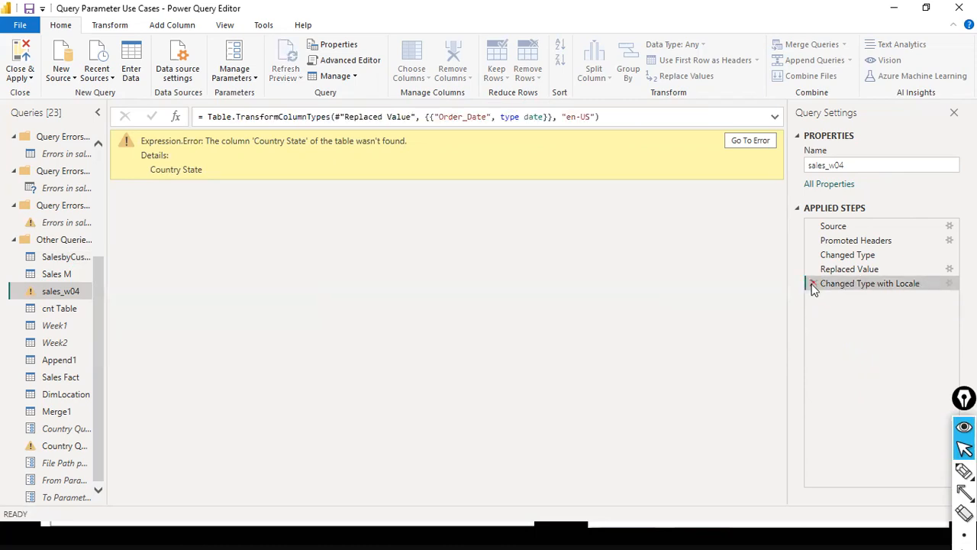
pyautogui.click(813, 283)
pyautogui.click(811, 269)
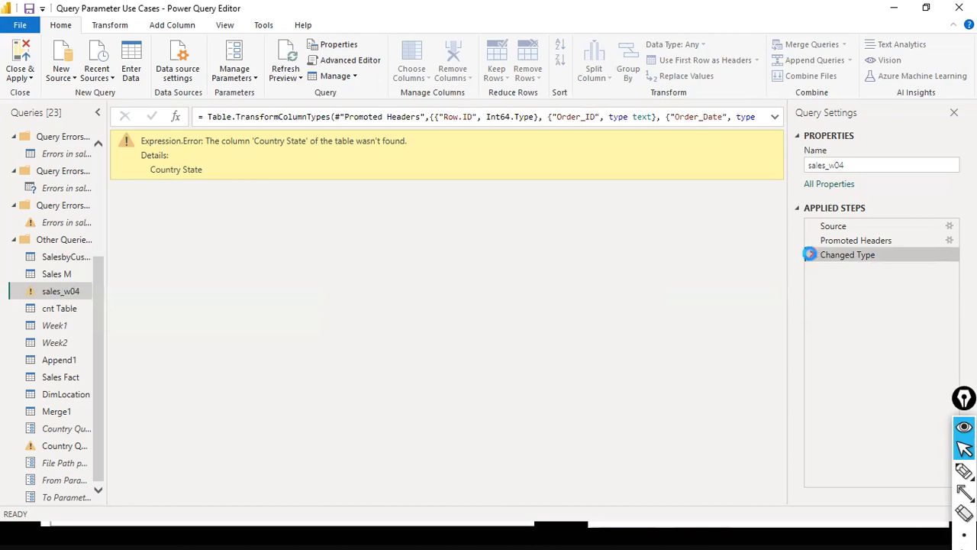
pyautogui.click(812, 255)
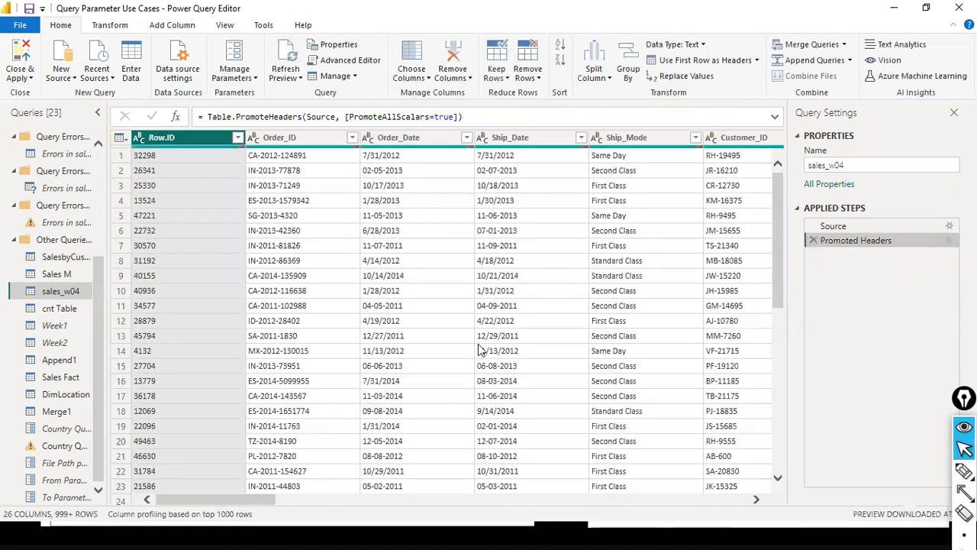
# - Look through the rows and columns of the sales_w04 table at its Promoted Headers step
pyautogui.scroll(-5, 462, 369)
pyautogui.scroll(5, 462, 370)
pyautogui.click(690, 496)
pyautogui.moveTo(689, 491); pyautogui.dragTo(222, 457)
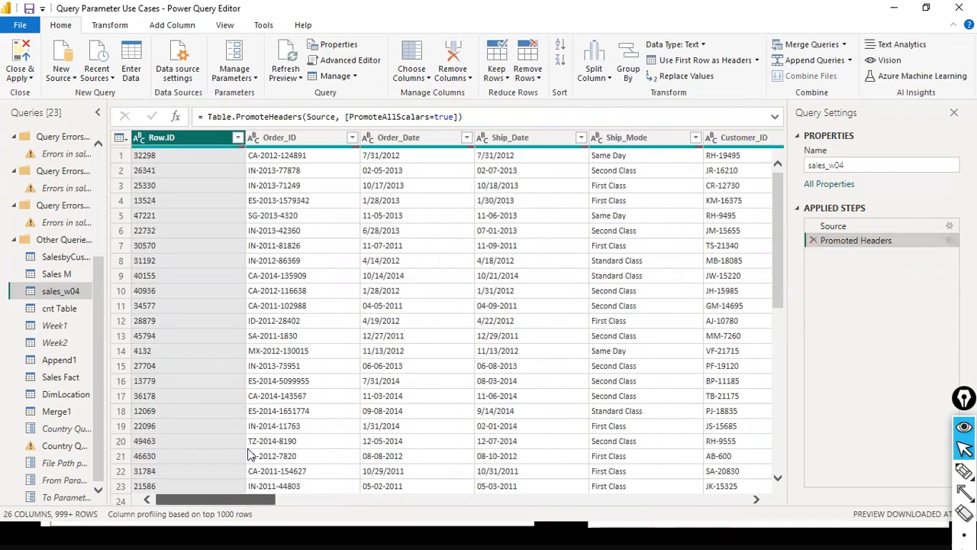
# - Collapse the Other Queries group and delete the three Query Errors groups holding the sales_w04 error queries, including their contents
pyautogui.click(14, 240)
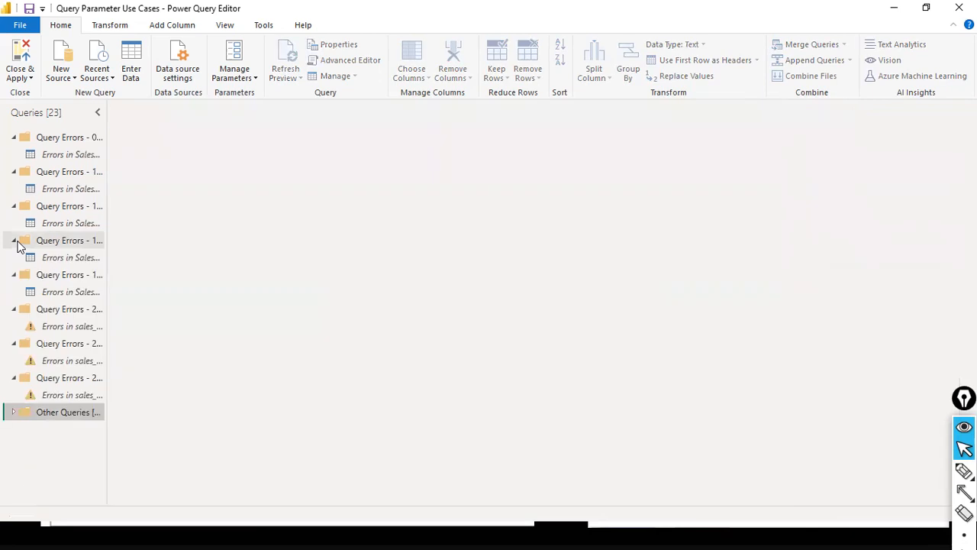
pyautogui.rightClick(67, 381)
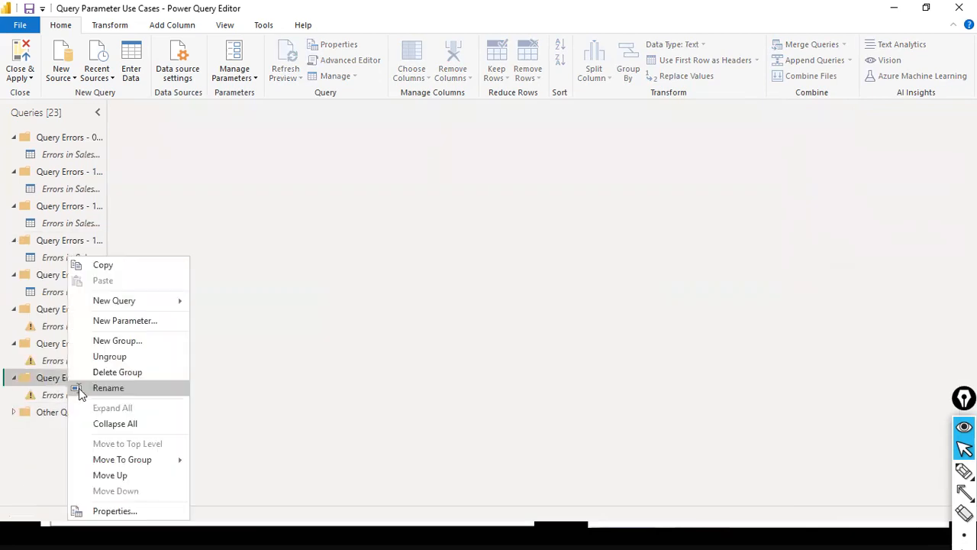
pyautogui.click(149, 375)
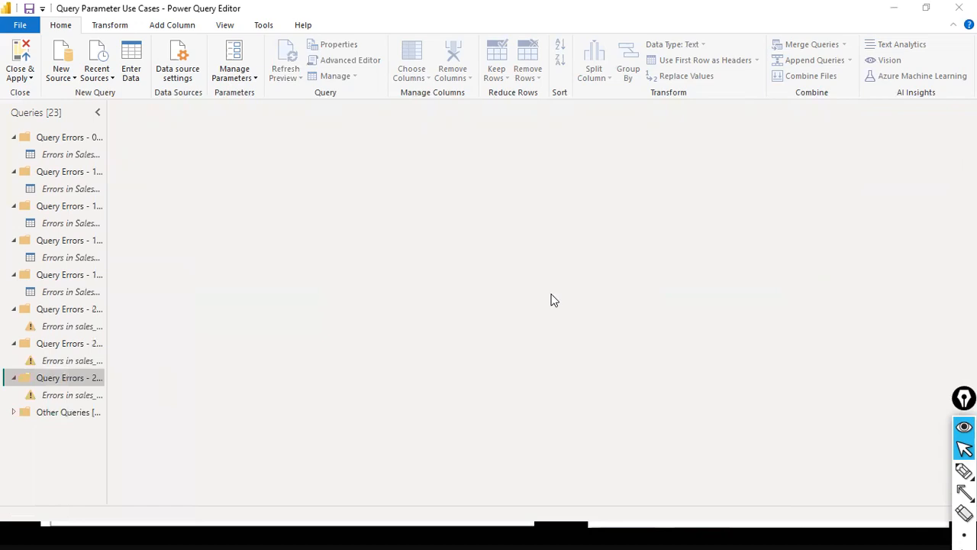
pyautogui.press('Return')
pyautogui.rightClick(69, 344)
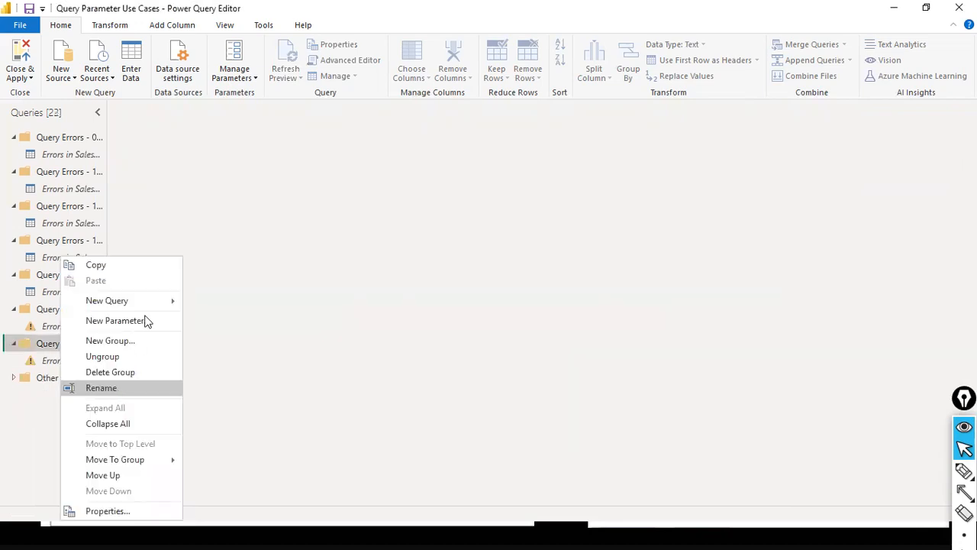
pyautogui.click(102, 372)
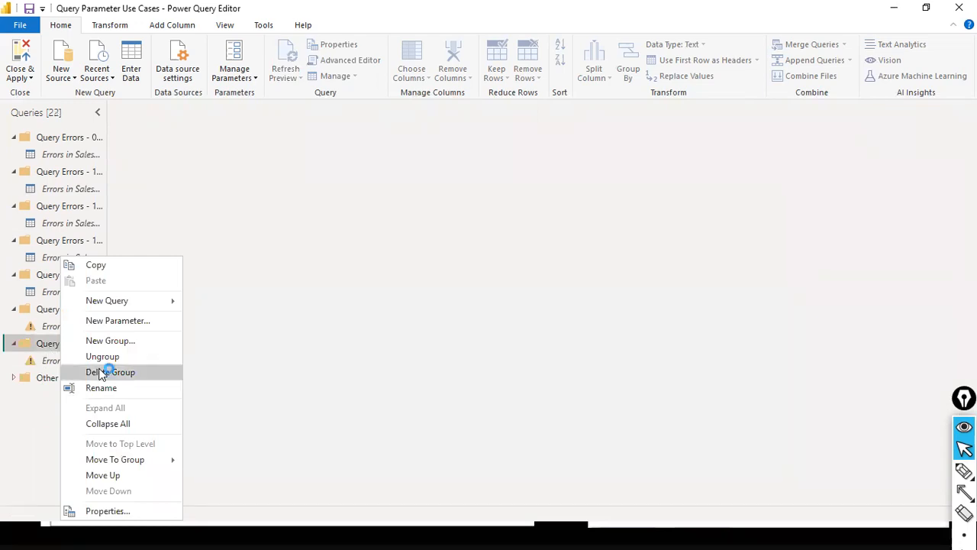
pyautogui.click(552, 297)
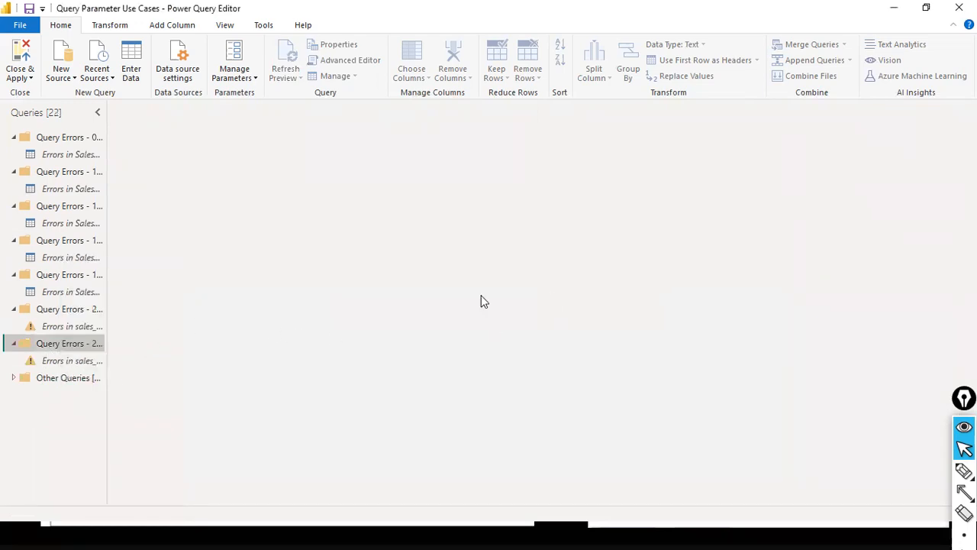
pyautogui.rightClick(60, 310)
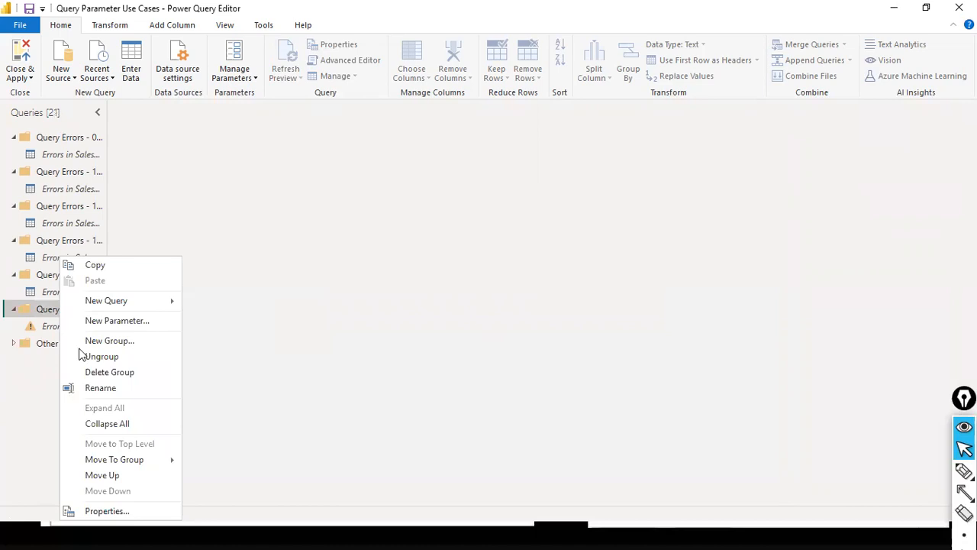
pyautogui.click(153, 374)
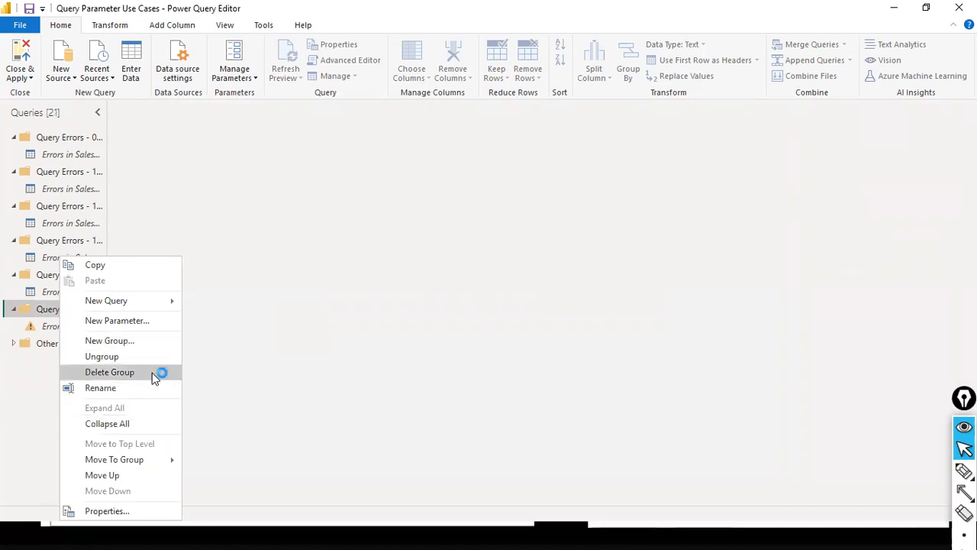
pyautogui.click(553, 296)
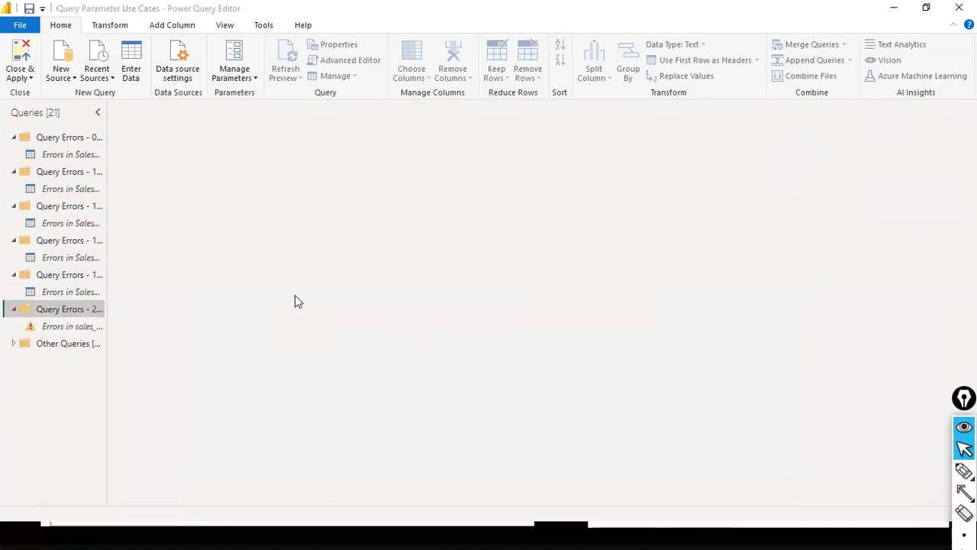
# - Delete the two lowest remaining Query Errors groups above Other Queries, together with the queries inside them
pyautogui.rightClick(56, 275)
pyautogui.click(124, 375)
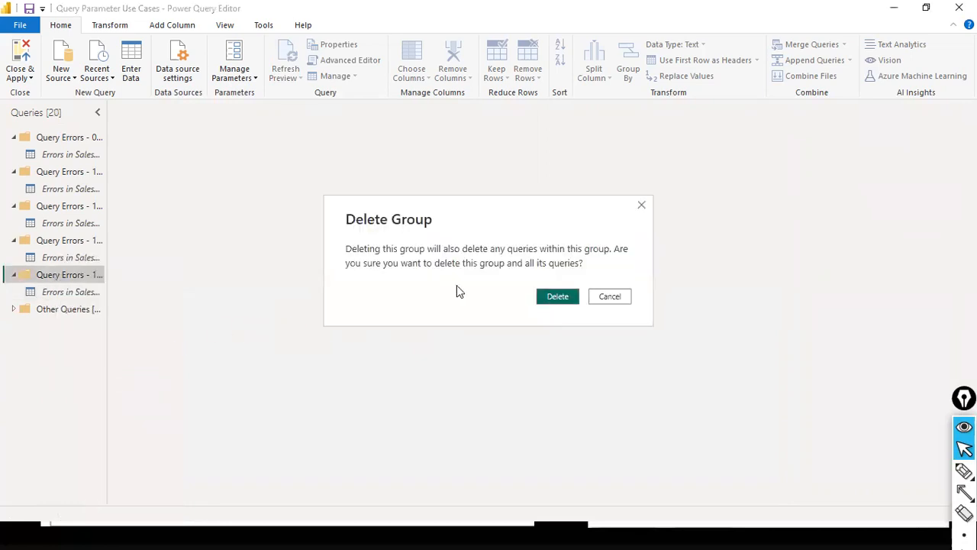
pyautogui.press('Return')
pyautogui.rightClick(81, 245)
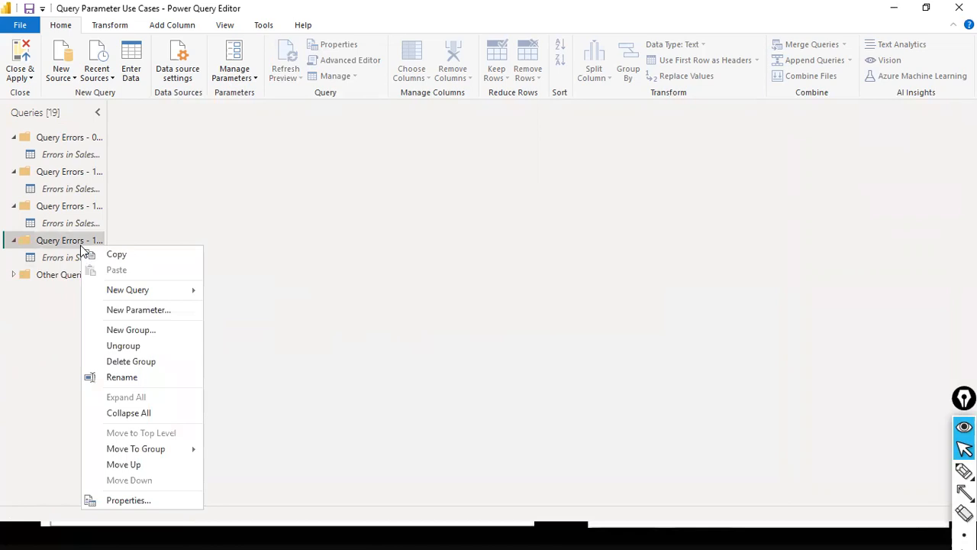
pyautogui.click(142, 361)
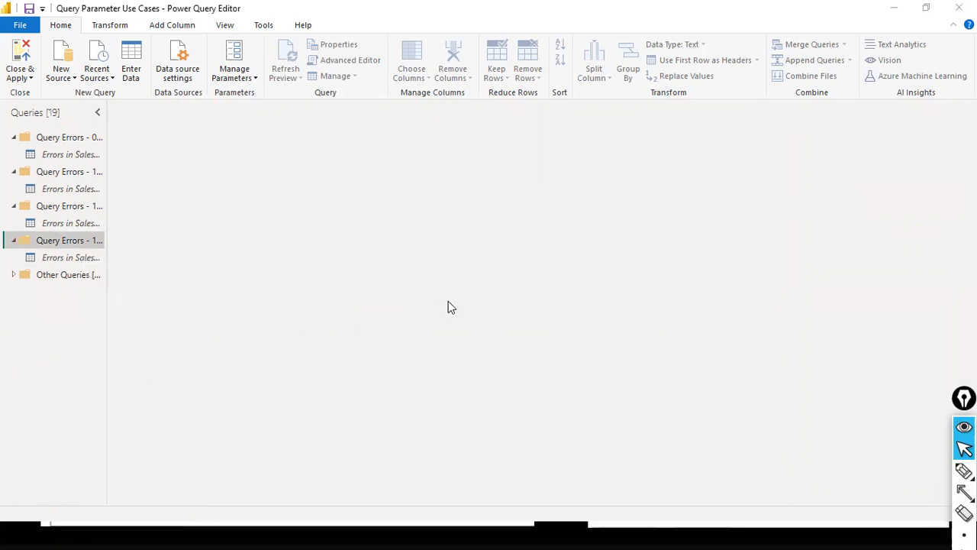
pyautogui.click(573, 299)
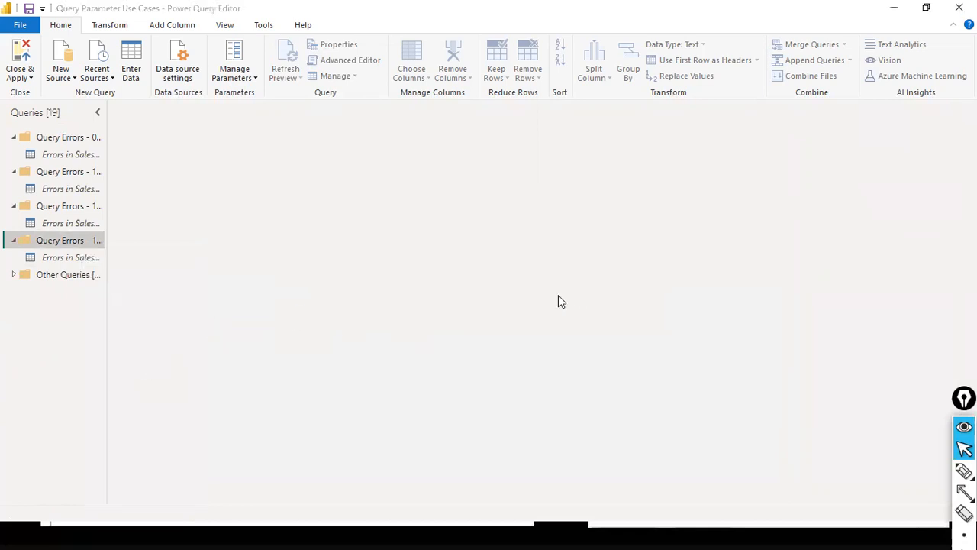
# - Delete the three Errors in SalesbyCustomer queries from the remaining Query Errors groups, leaving the groups themselves in place
pyautogui.rightClick(69, 217)
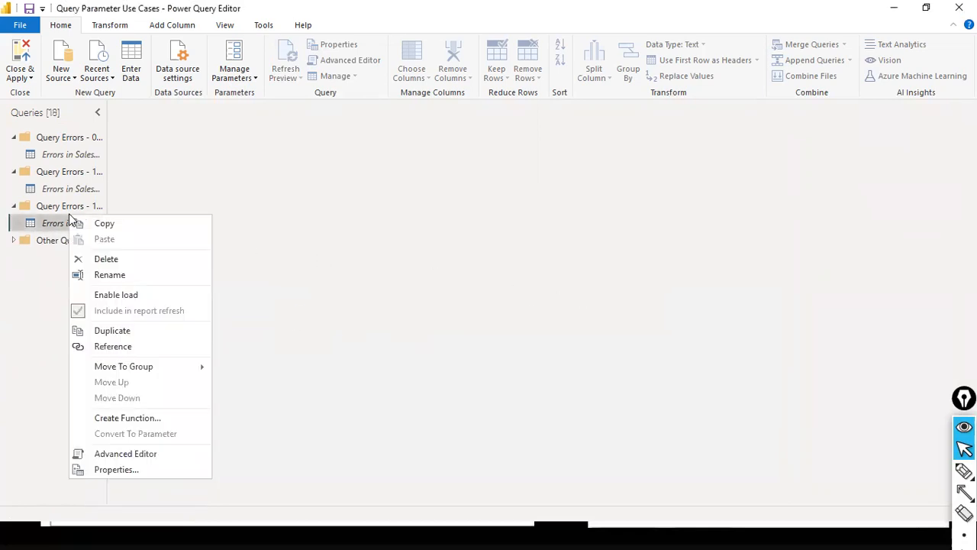
pyautogui.click(109, 259)
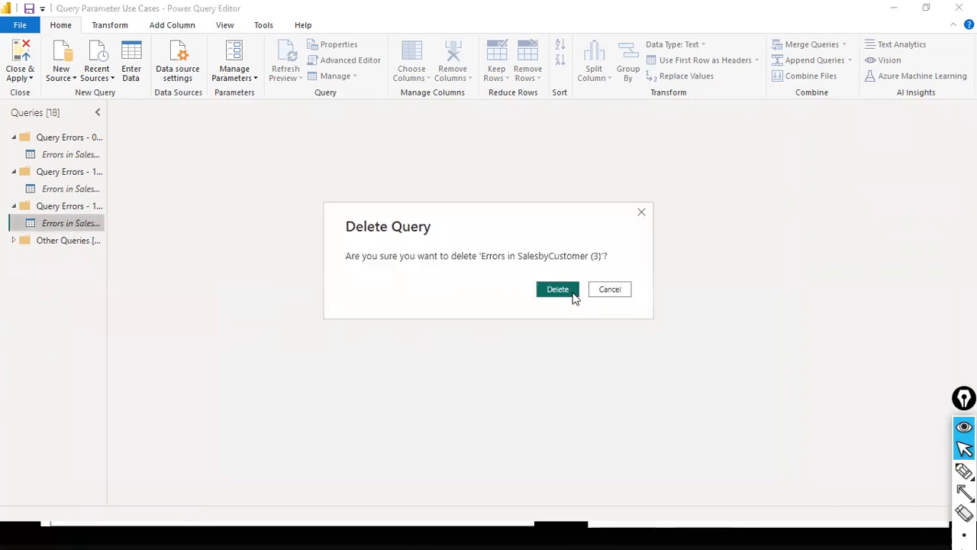
pyautogui.click(574, 298)
pyautogui.rightClick(76, 191)
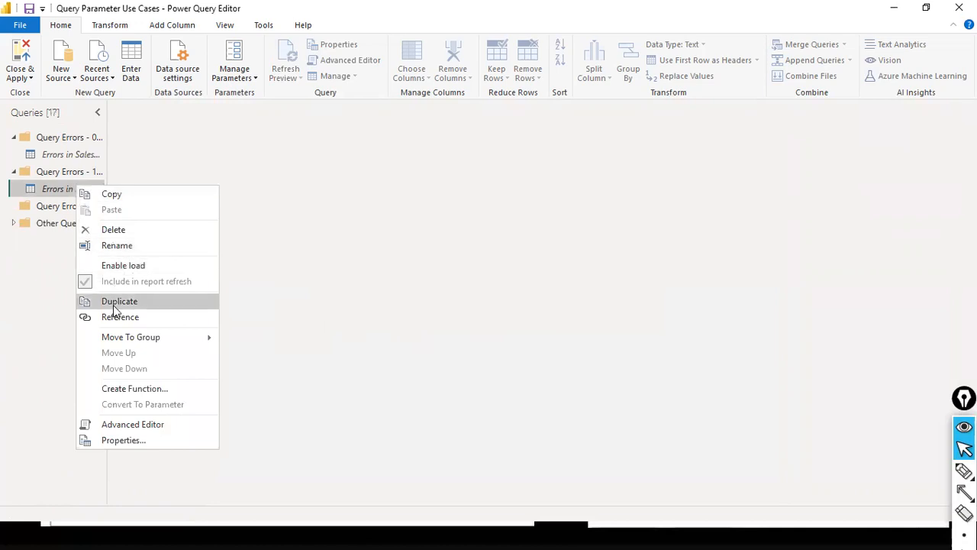
pyautogui.click(138, 232)
pyautogui.click(545, 285)
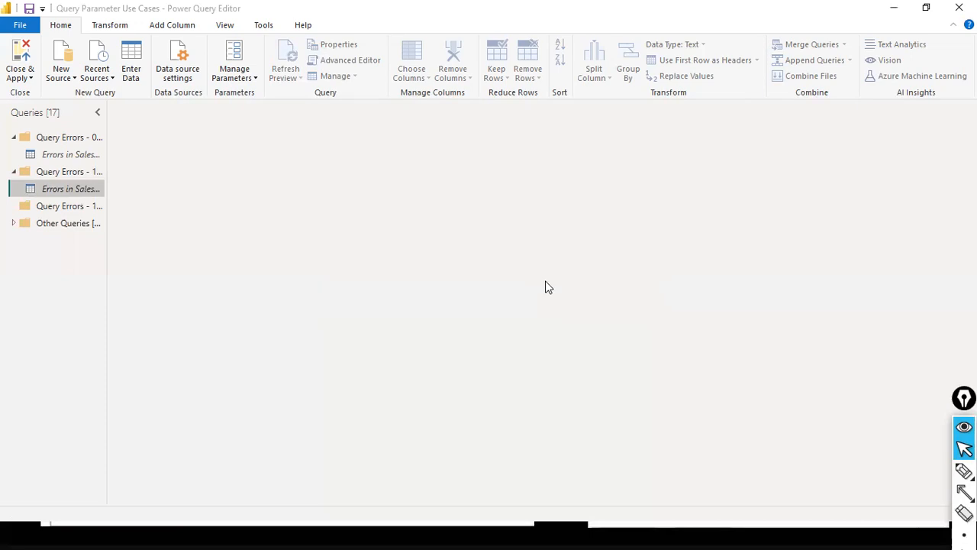
pyautogui.click(71, 158)
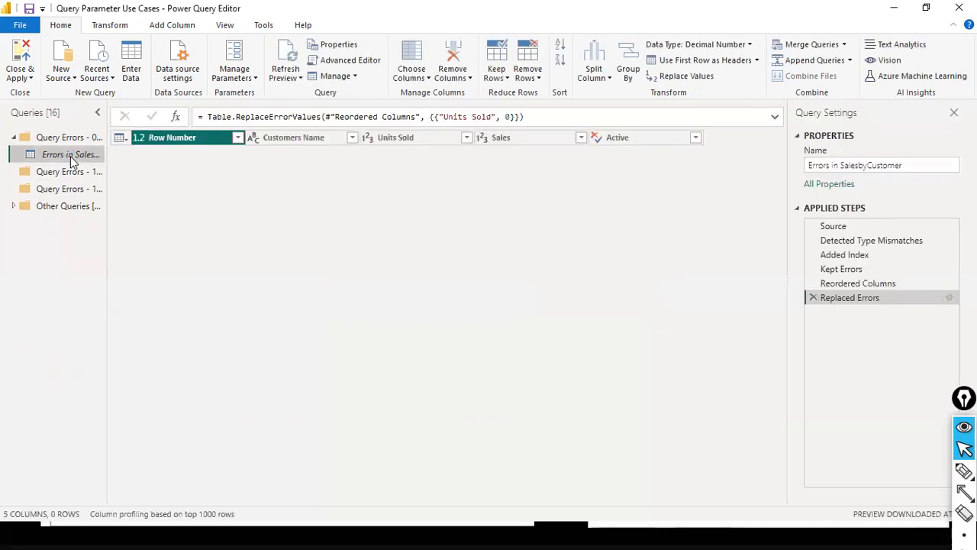
pyautogui.rightClick(71, 158)
pyautogui.click(134, 205)
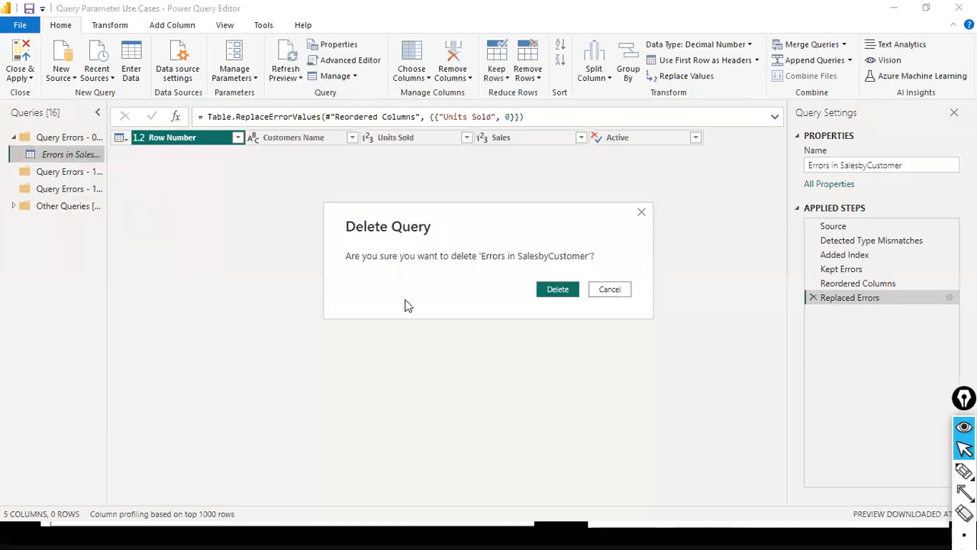
pyautogui.click(545, 297)
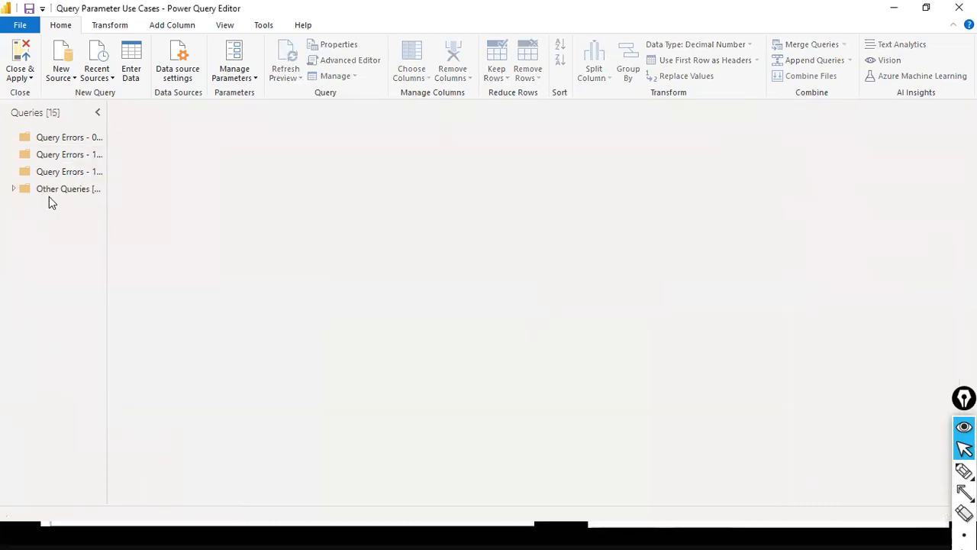
pyautogui.click(49, 196)
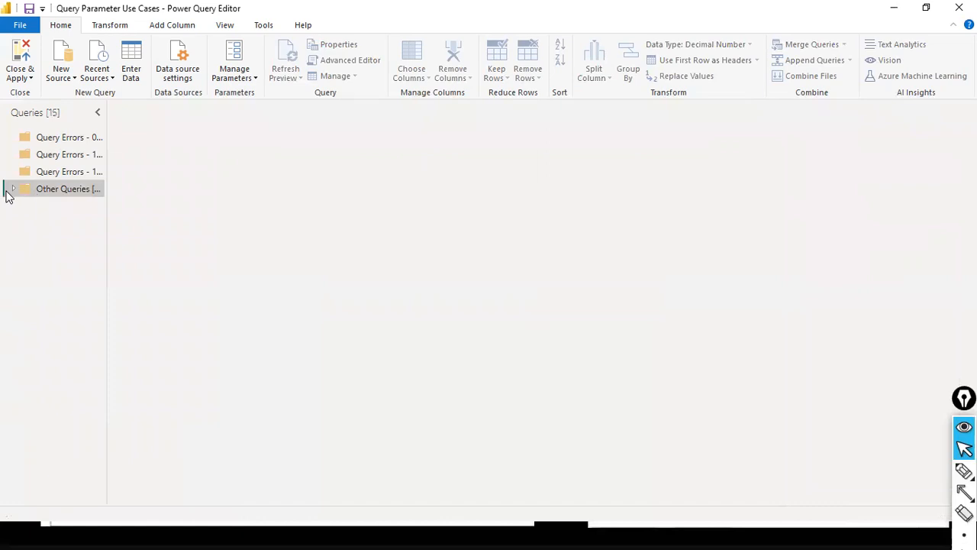
pyautogui.click(14, 191)
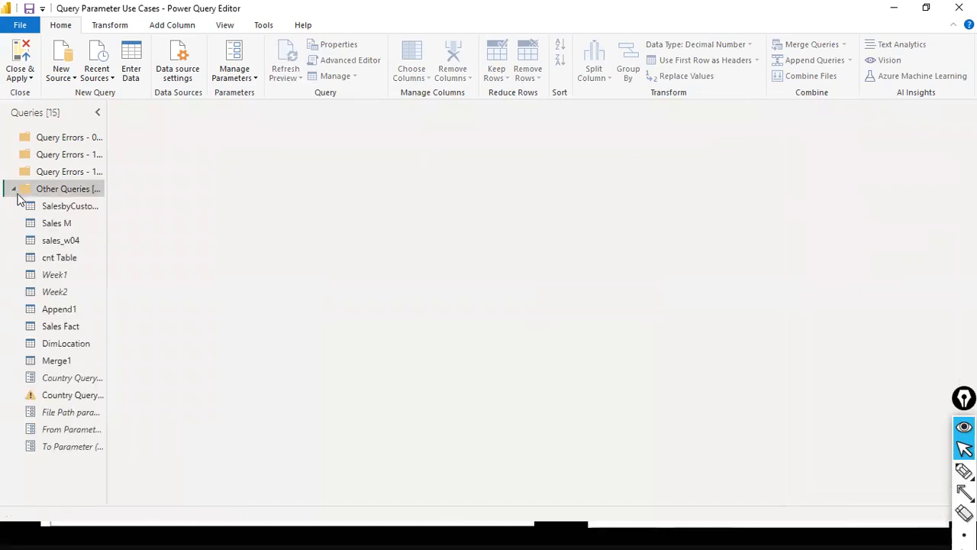
pyautogui.click(18, 194)
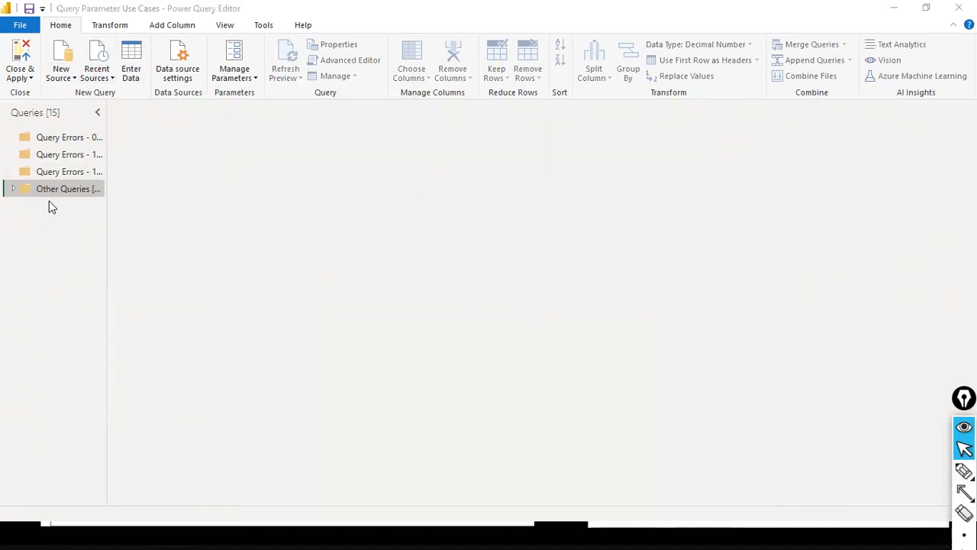
# - Create a new parameter named Country Parameter and set its type to Text
pyautogui.rightClick(53, 262)
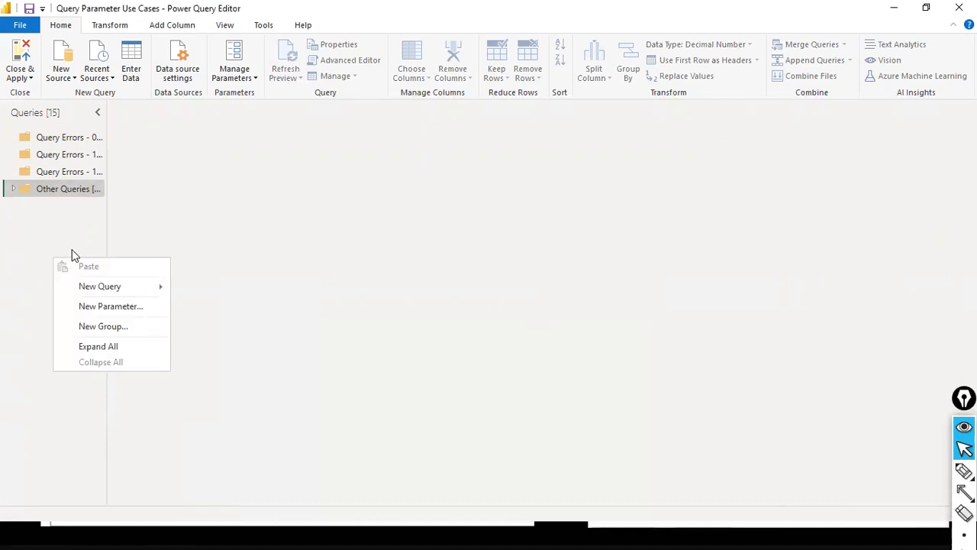
pyautogui.moveTo(79, 290)
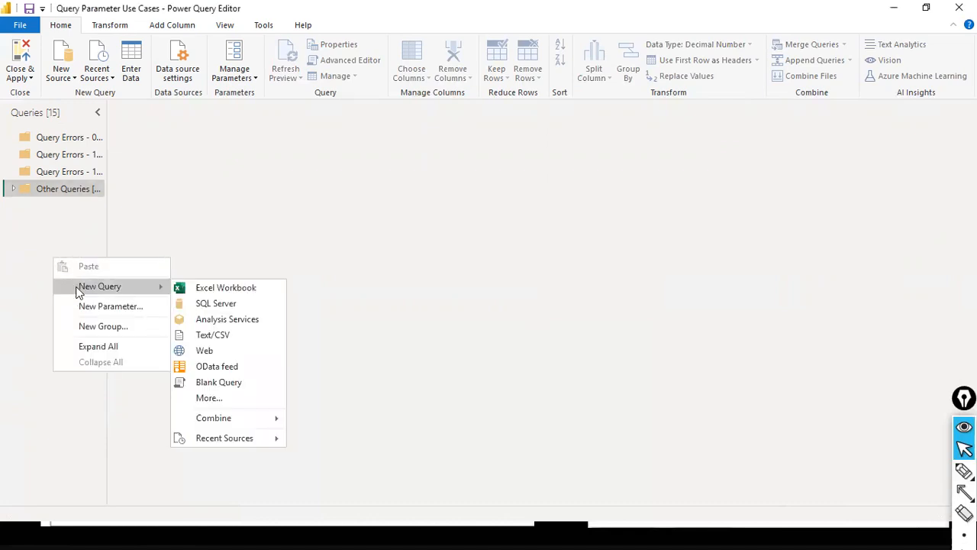
pyautogui.click(112, 309)
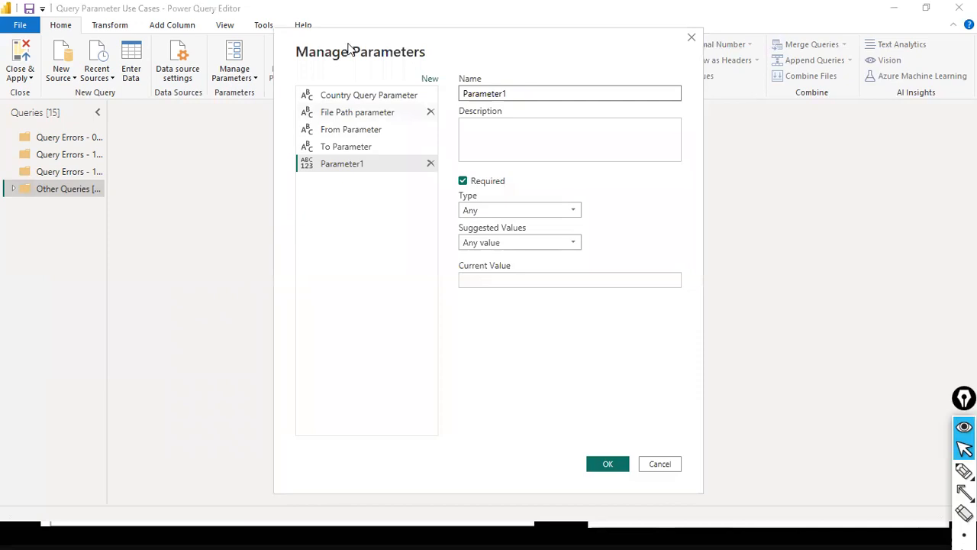
pyautogui.moveTo(348, 49); pyautogui.dragTo(127, 131)
pyautogui.moveTo(304, 174); pyautogui.dragTo(253, 174)
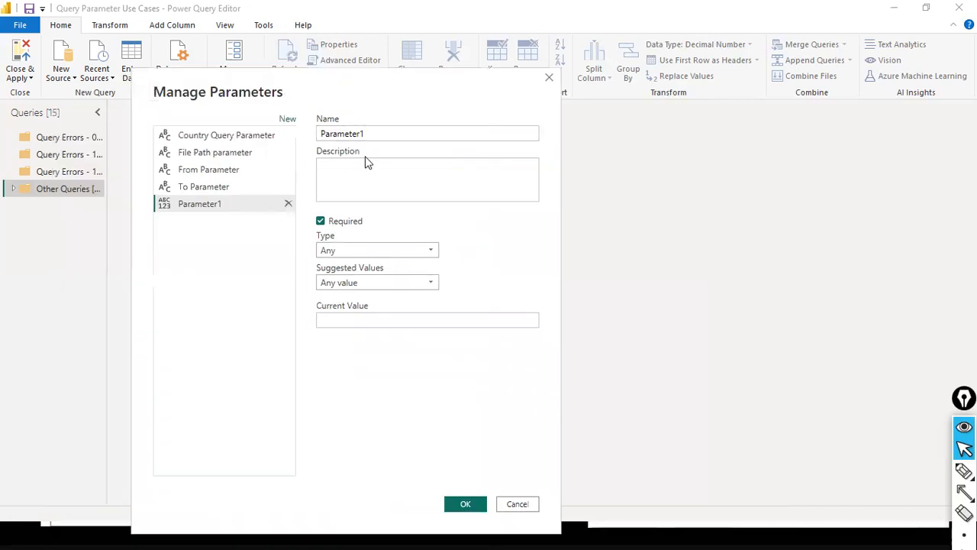
pyautogui.click(384, 131)
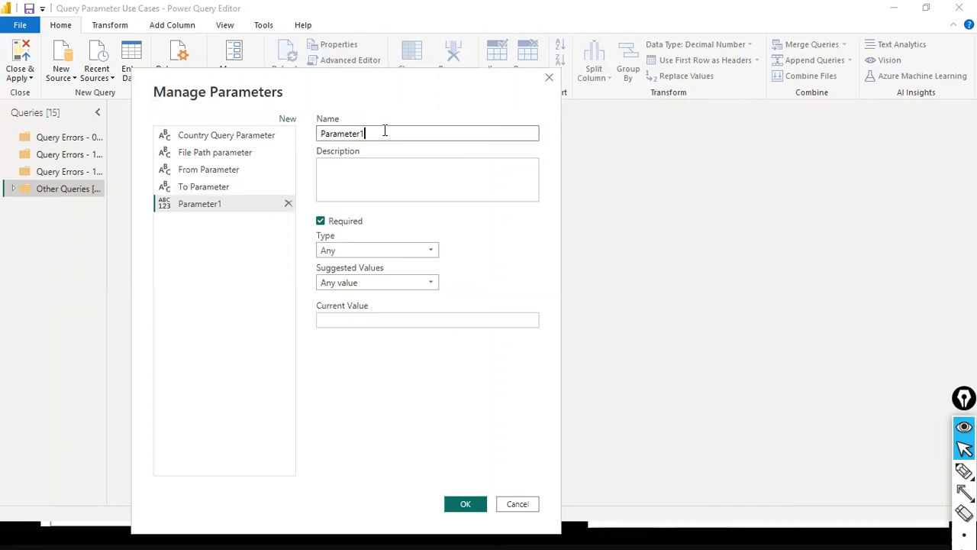
pyautogui.doubleClick(385, 131)
pyautogui.write('Country Parameter')
pyautogui.press('Tab')
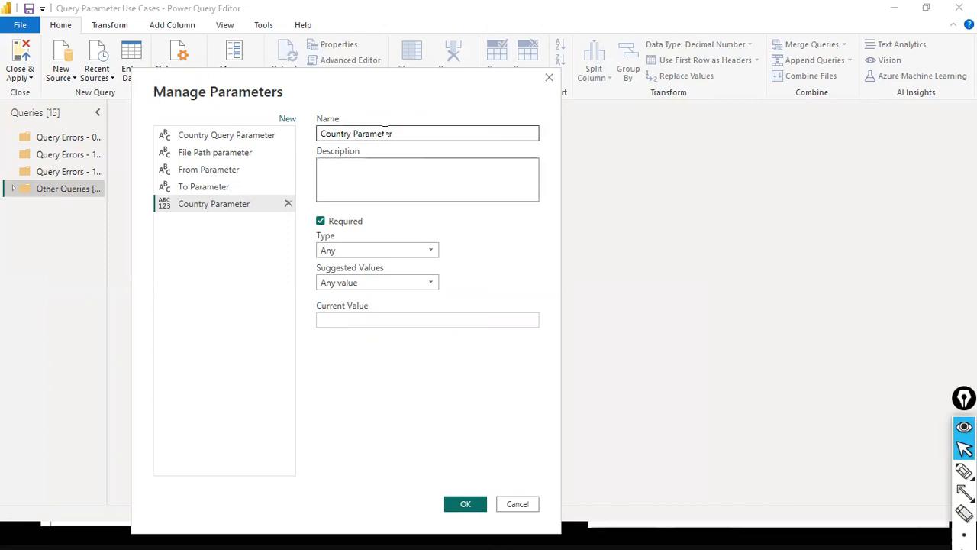
pyautogui.click(419, 253)
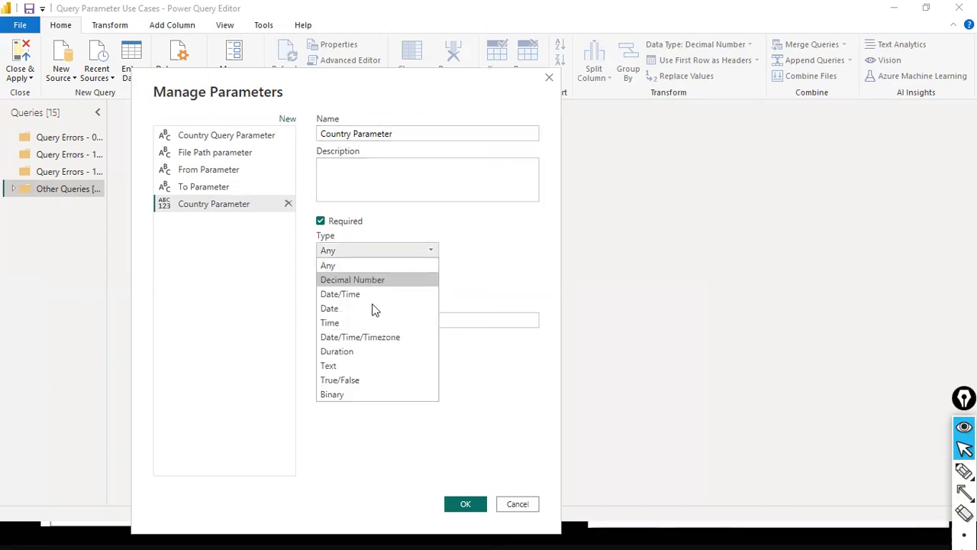
pyautogui.click(342, 362)
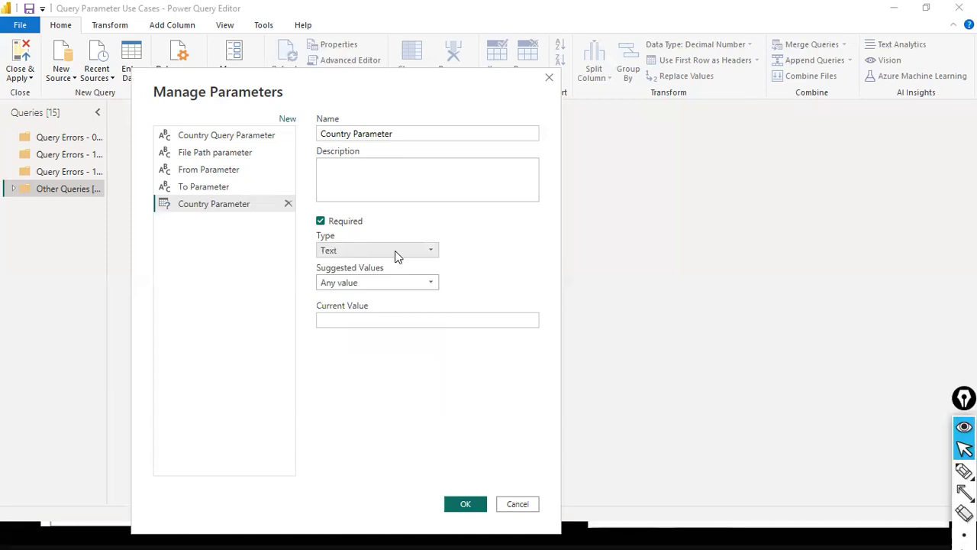
# - Review the parameter types slide in the PowerPoint slide show and return to the Manage Parameters dialog in Power Query Editor
pyautogui.click(416, 284)
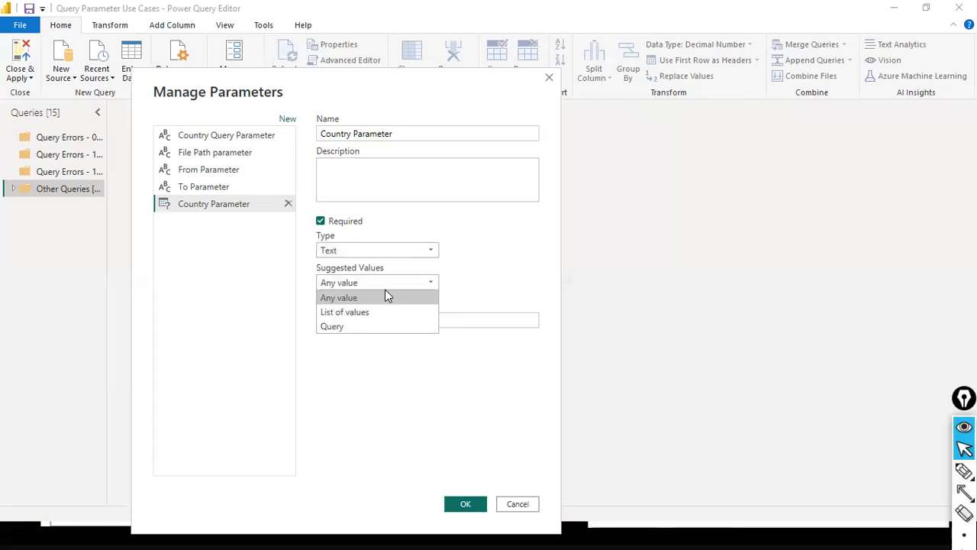
pyautogui.hotkey('alt', 'Tab')
pyautogui.hotkey('alt', 'Tab')
pyautogui.hotkey('alt', 'Tab')
pyautogui.hotkey('alt', 'Tab')
pyautogui.hotkey('alt', 'Tab')
pyautogui.hotkey('alt', 'Tab')
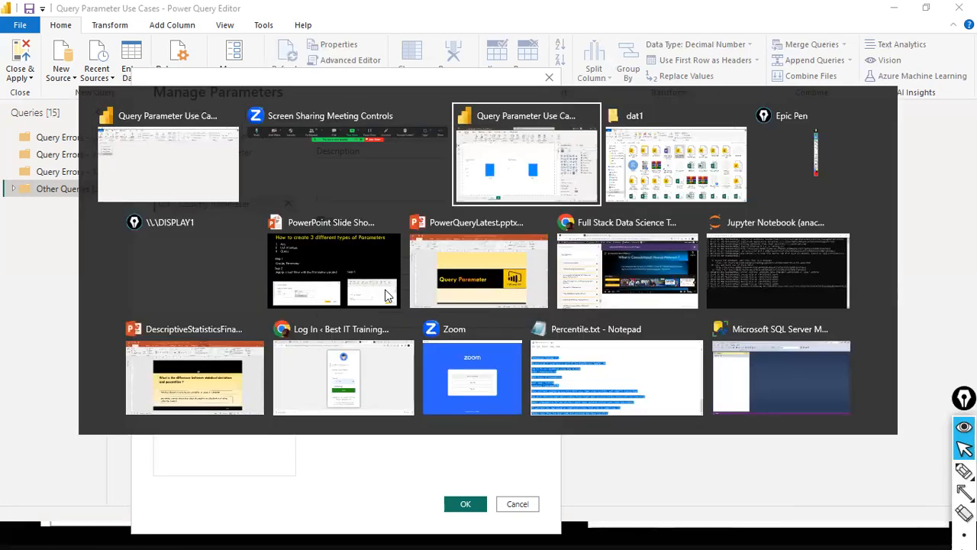
pyautogui.hotkey('alt', 'Tab')
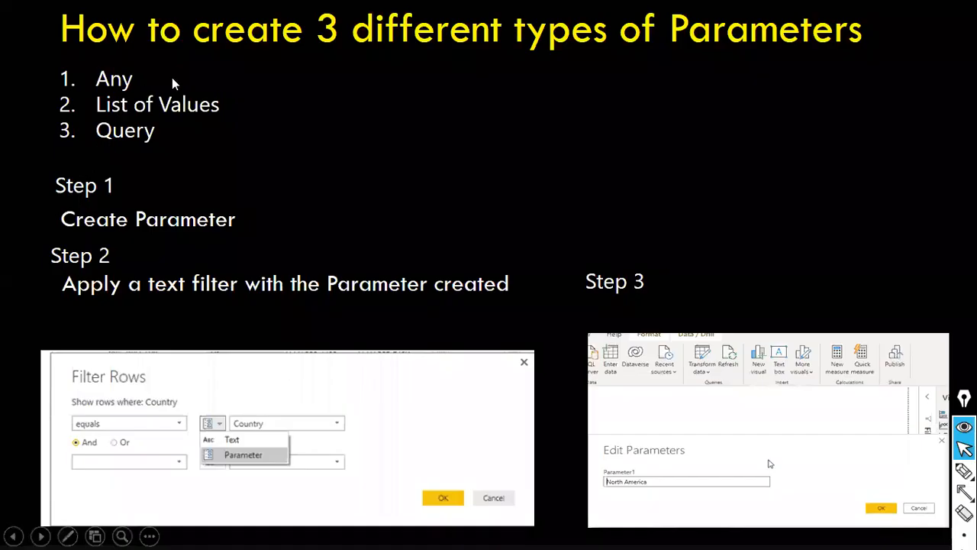
pyautogui.hotkey('alt', 'Tab')
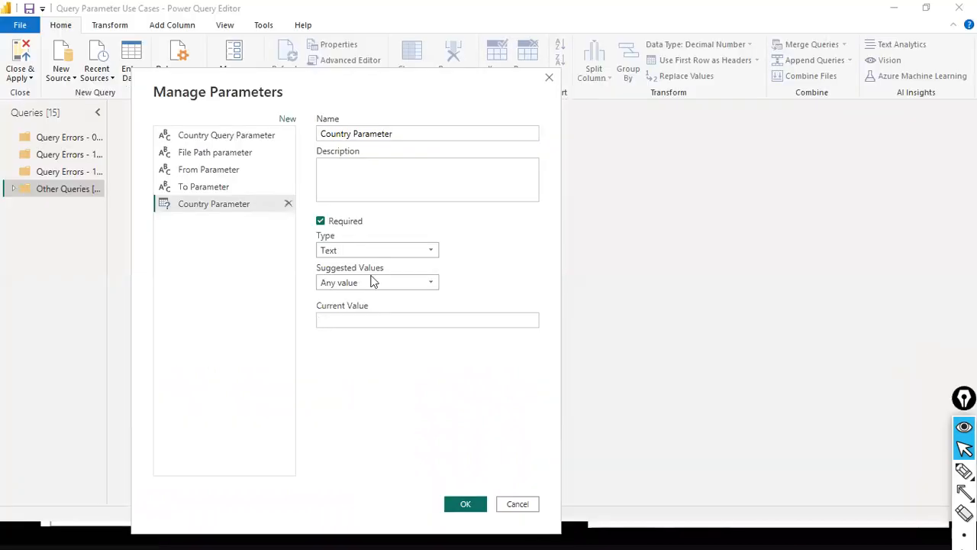
# - Set Country Parameter to suggest any value, enter United States as its current value, and create the parameter
pyautogui.click(368, 280)
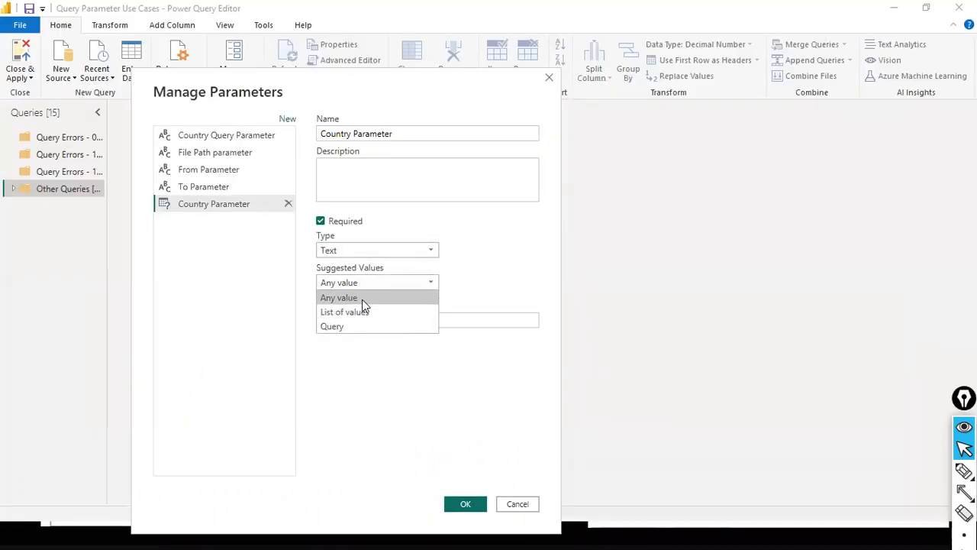
pyautogui.click(362, 299)
pyautogui.click(365, 319)
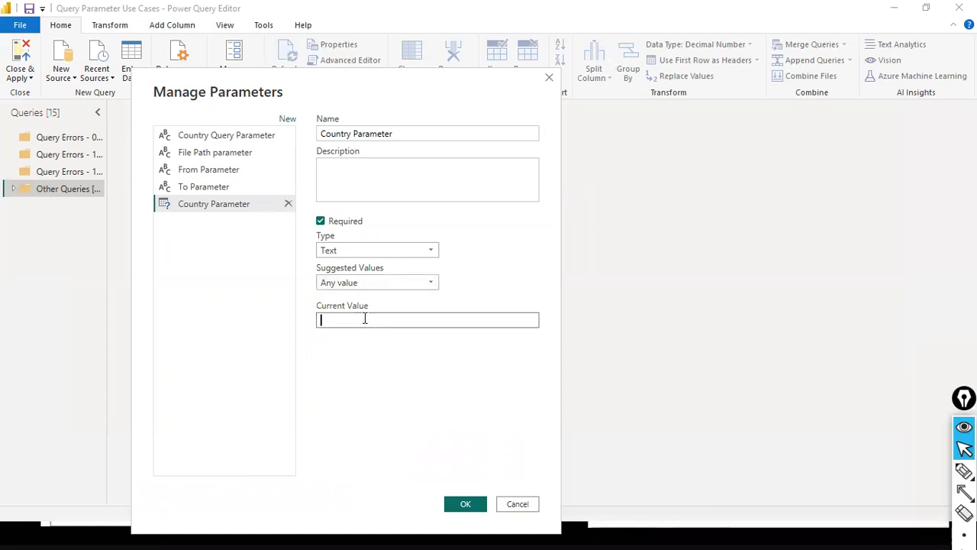
pyautogui.write('United States')
pyautogui.press('Return')
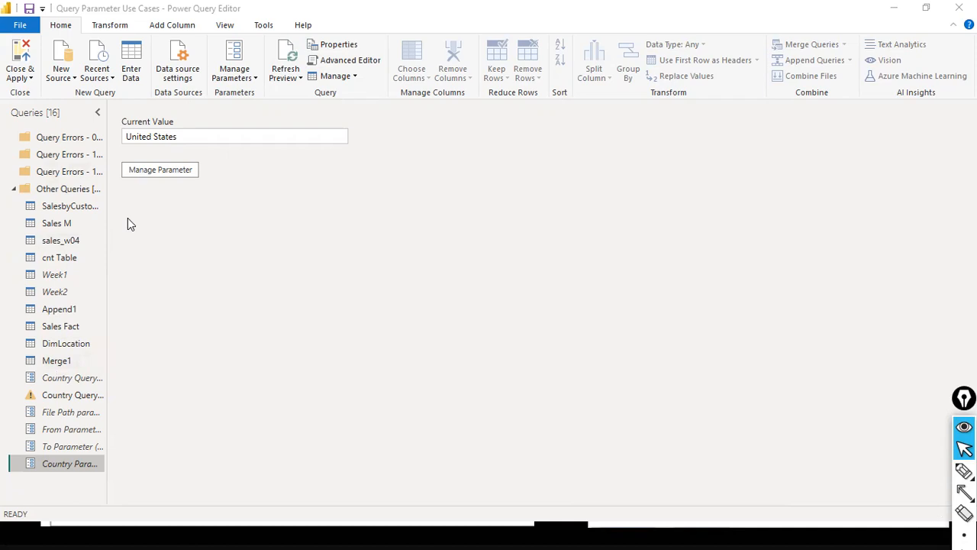
# - Start an Equals text filter on the Country column of the sales_w04 query
pyautogui.click(79, 241)
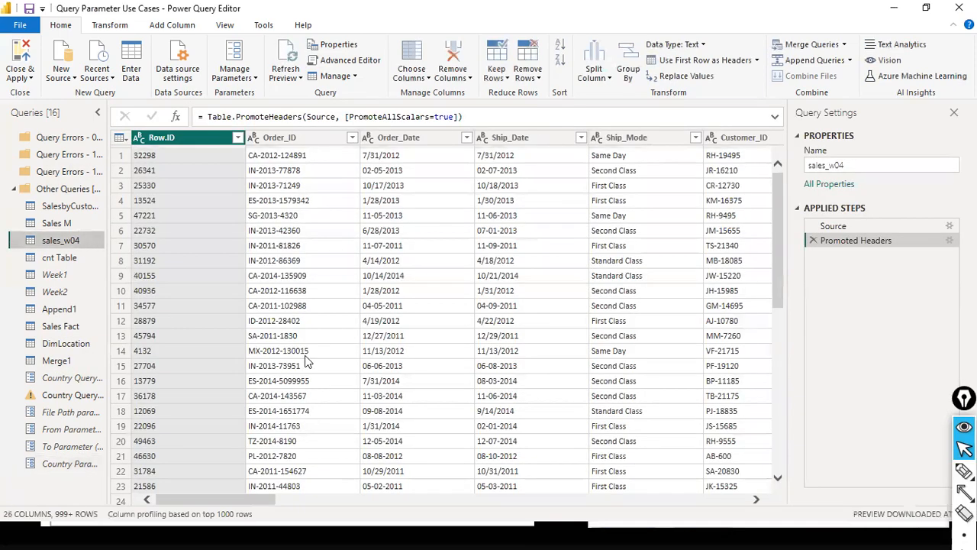
pyautogui.moveTo(255, 497); pyautogui.dragTo(445, 467)
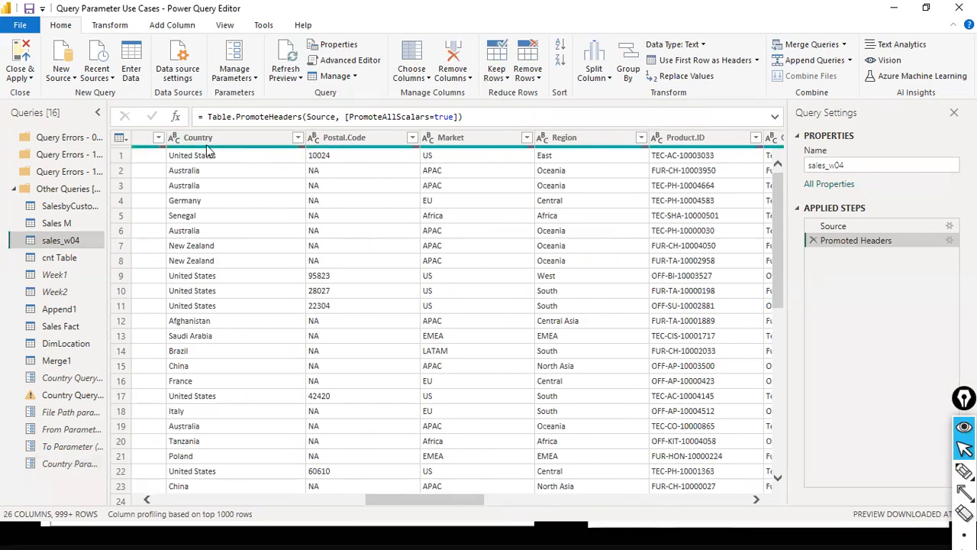
pyautogui.click(297, 138)
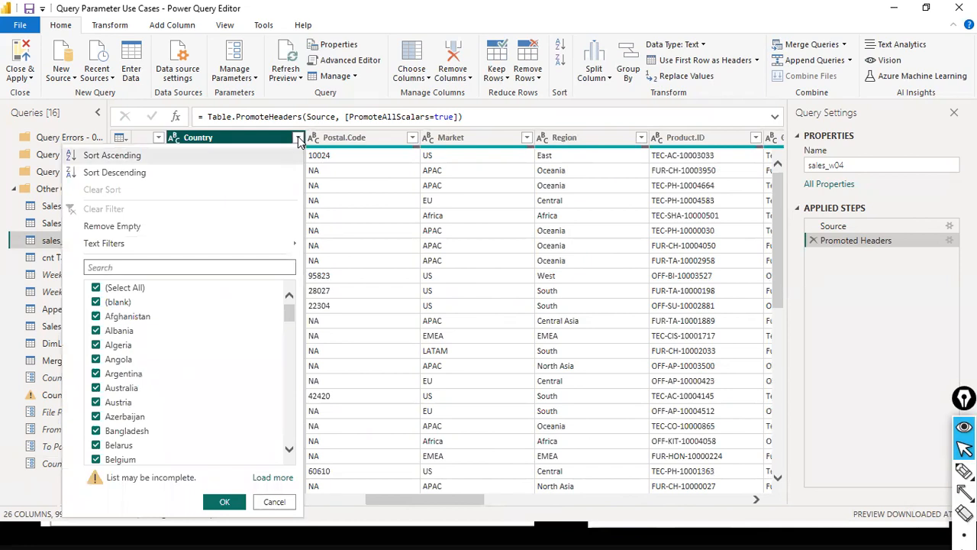
pyautogui.moveTo(147, 242)
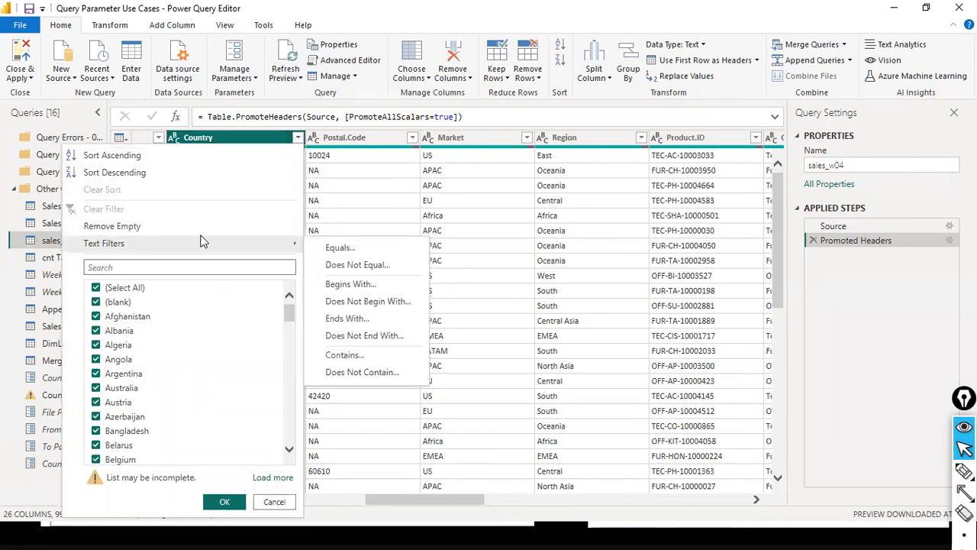
pyautogui.moveTo(260, 245)
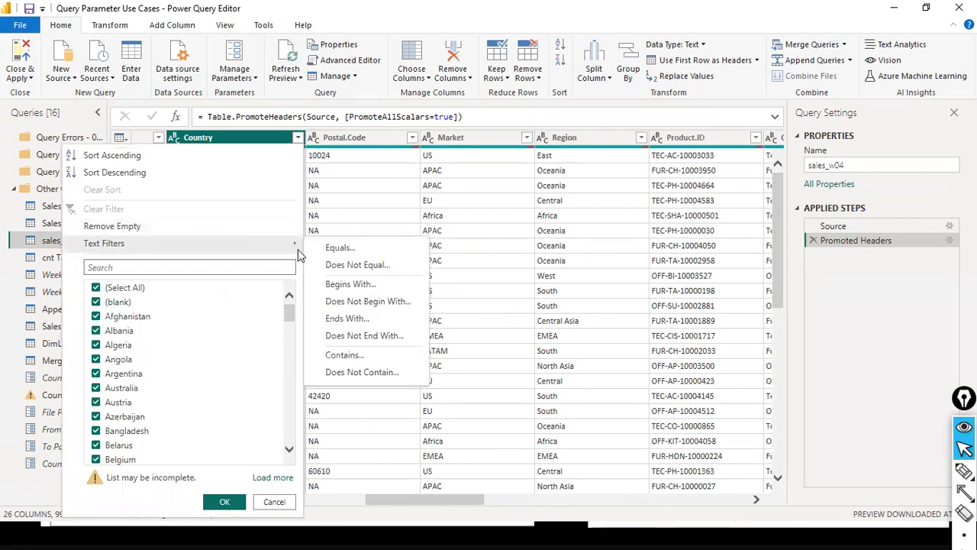
pyautogui.click(340, 248)
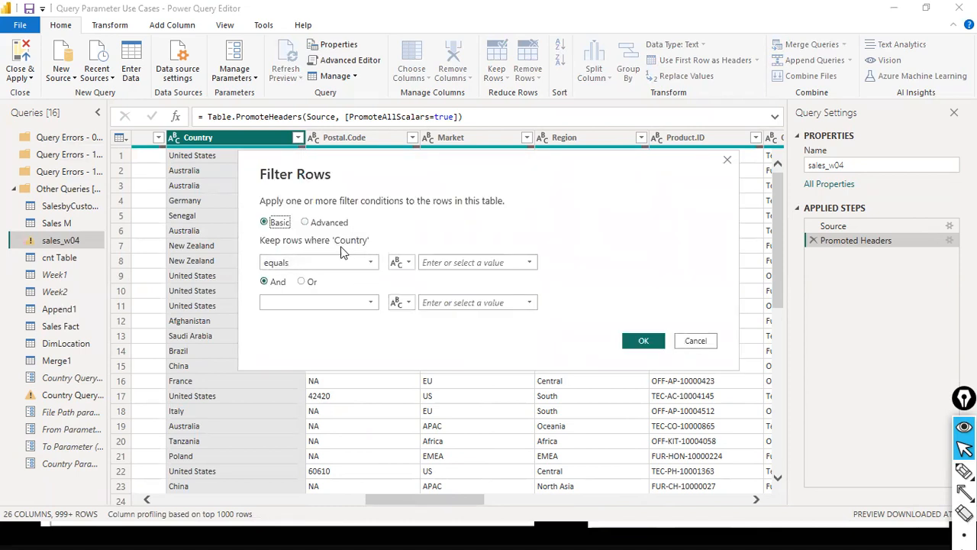
# - Choose Austria as the value for the Country equals condition in the row filter
pyautogui.hotkey('ctrl', 'shift', 'F10')
pyautogui.moveTo(380, 199); pyautogui.dragTo(368, 236)
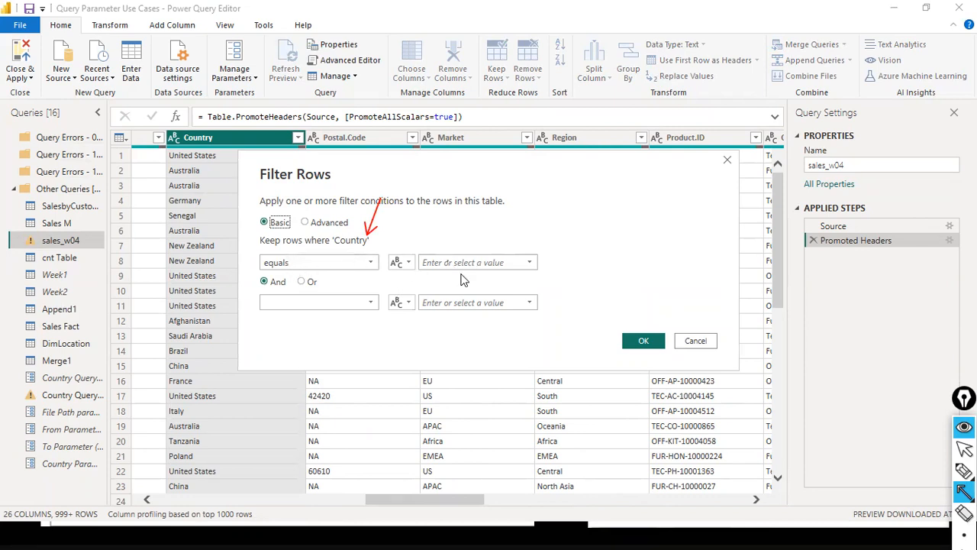
pyautogui.hotkey('ctrl', 'shift', '2')
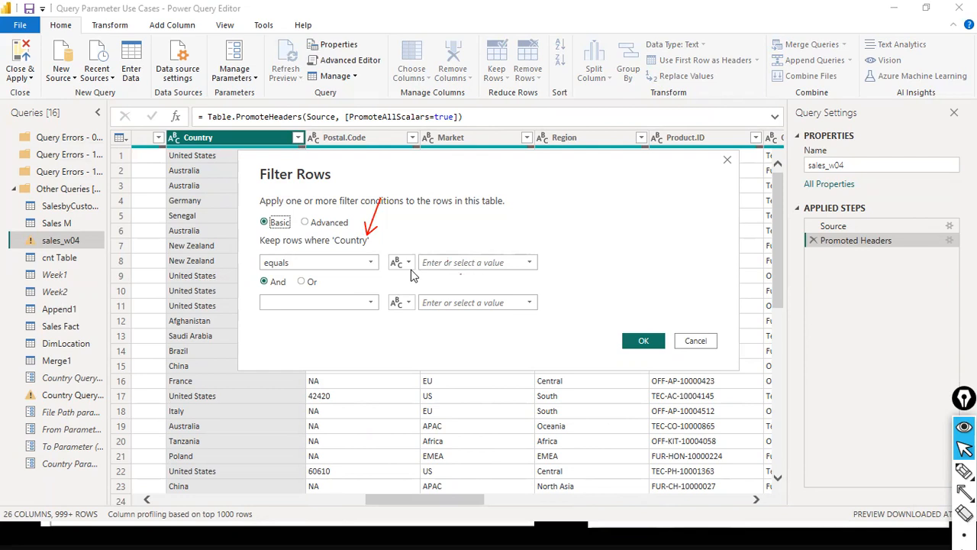
pyautogui.click(529, 261)
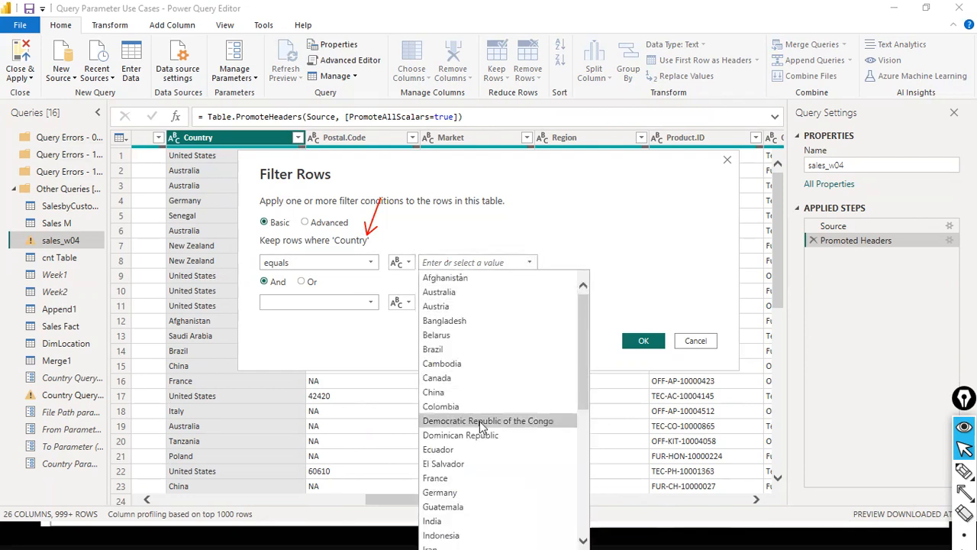
pyautogui.click(503, 305)
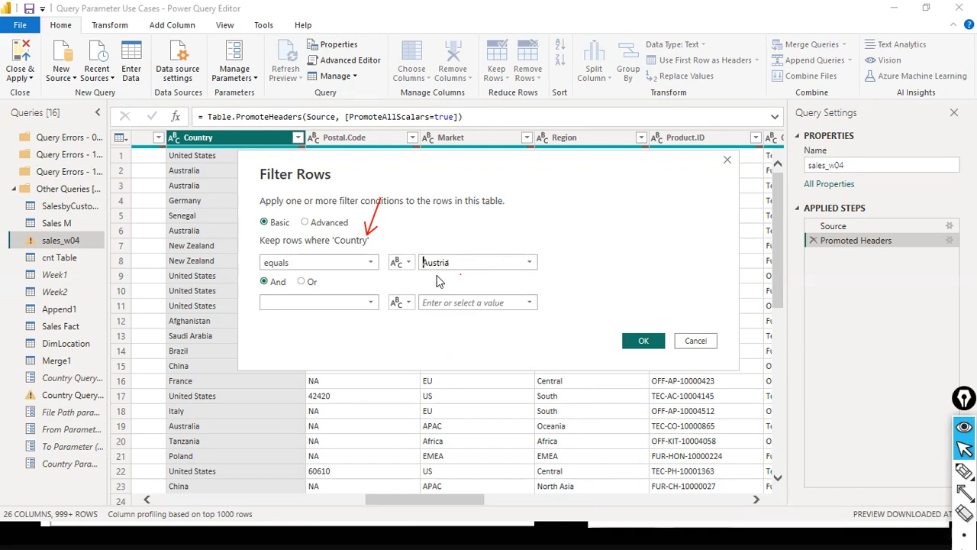
# - Compare Country against the Country Parameter in the equals condition and apply the row filter to sales_w04
pyautogui.click(411, 263)
pyautogui.click(423, 296)
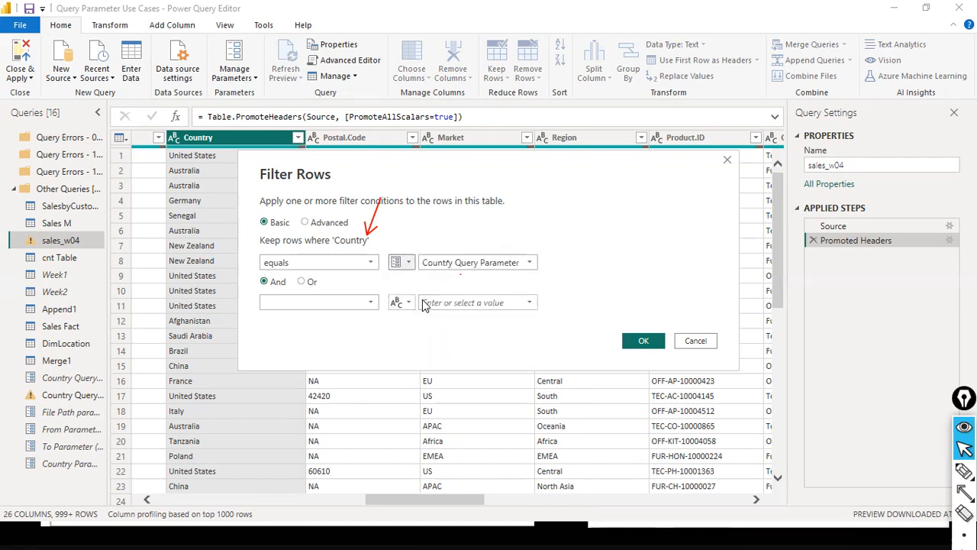
pyautogui.click(529, 261)
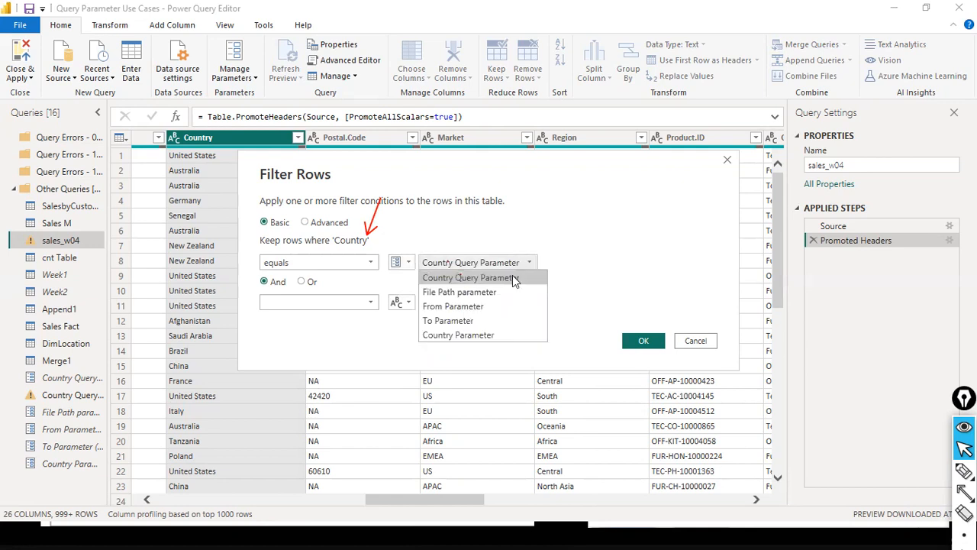
pyautogui.click(483, 334)
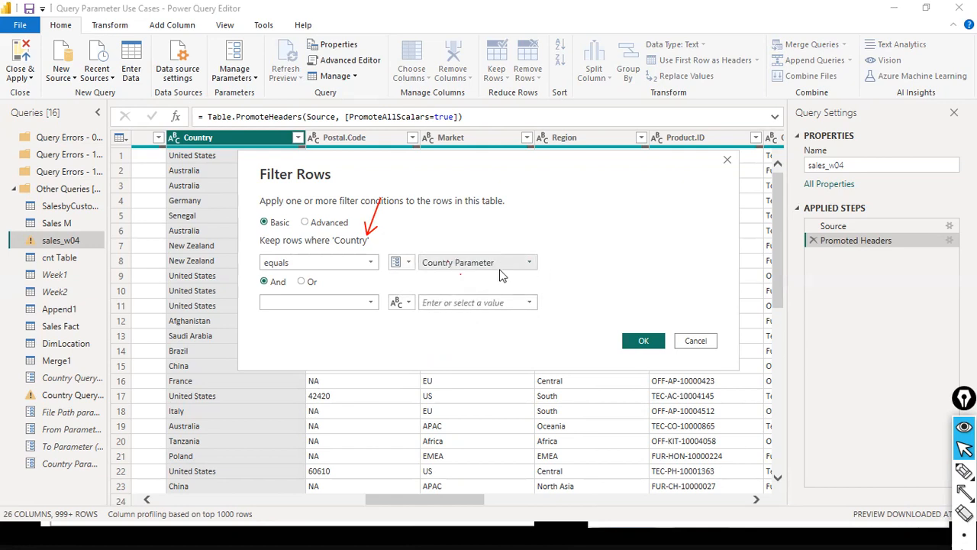
pyautogui.click(626, 343)
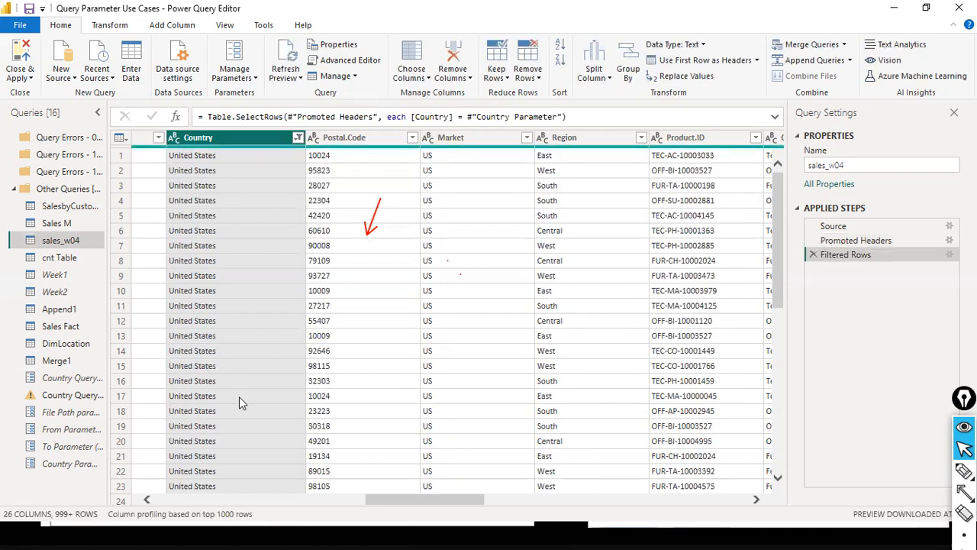
# - Review the Country Parameter's settings without changing them and examine the filtered Country column in sales_w04
pyautogui.click(86, 464)
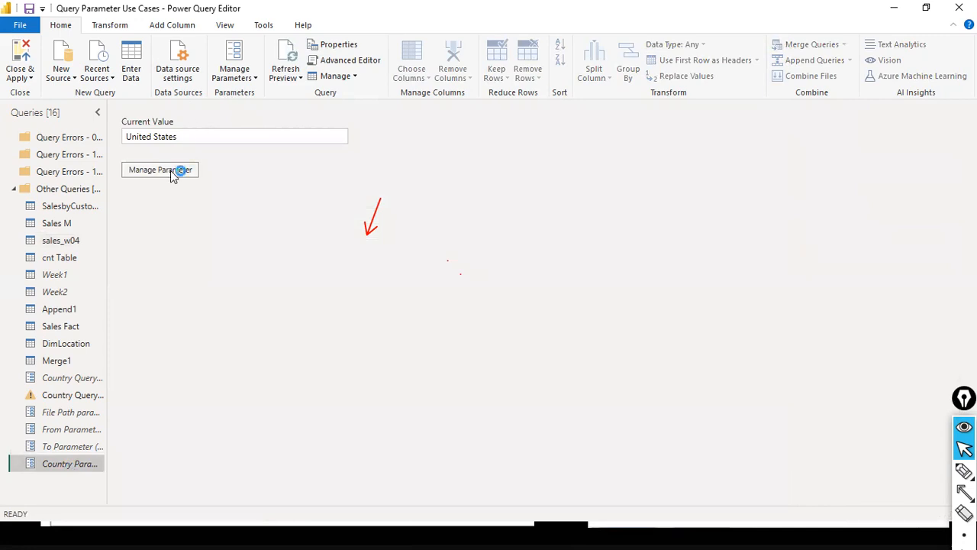
pyautogui.click(170, 170)
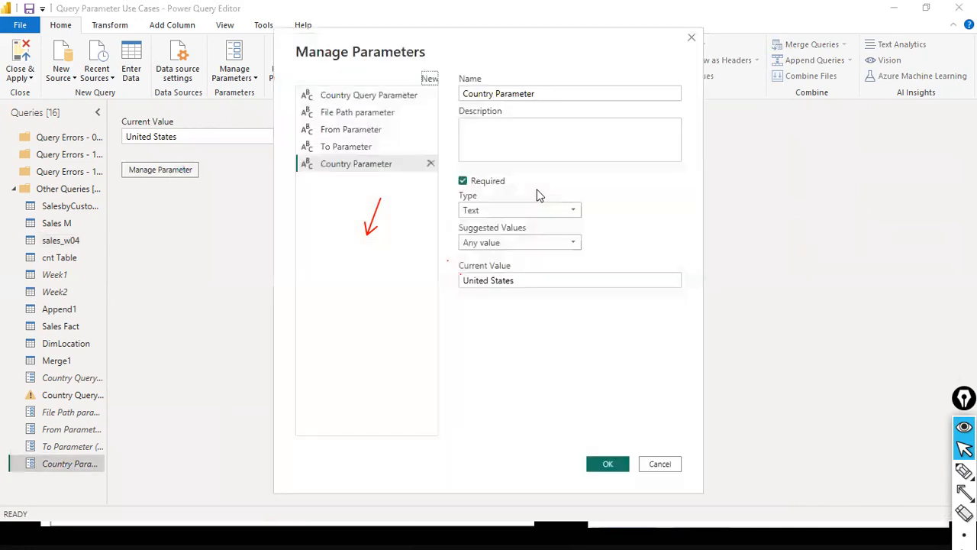
pyautogui.click(559, 92)
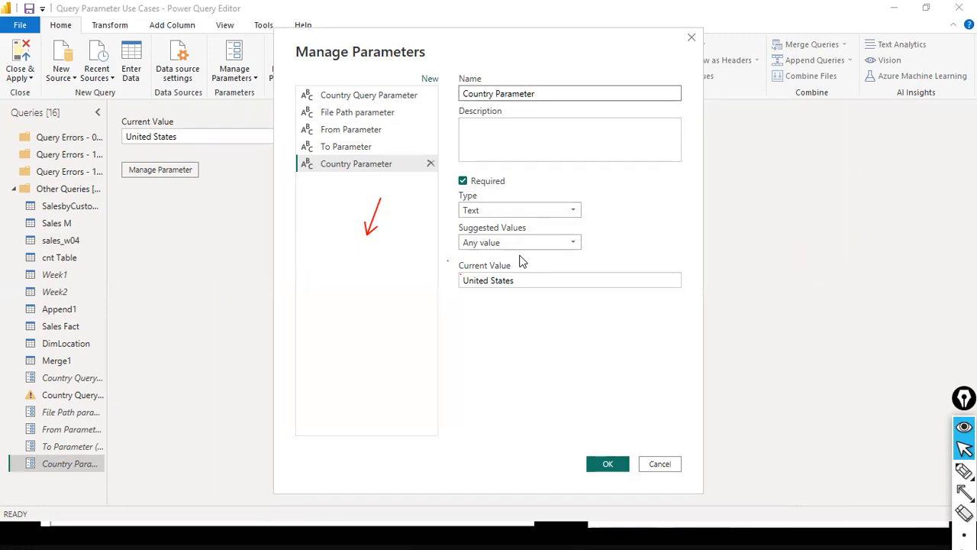
pyautogui.moveTo(519, 284); pyautogui.dragTo(463, 279)
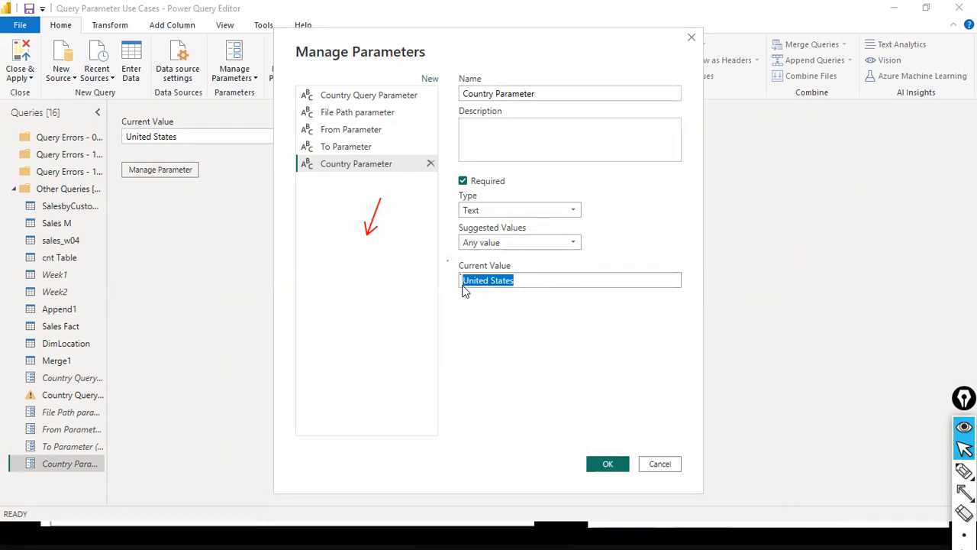
pyautogui.click(608, 464)
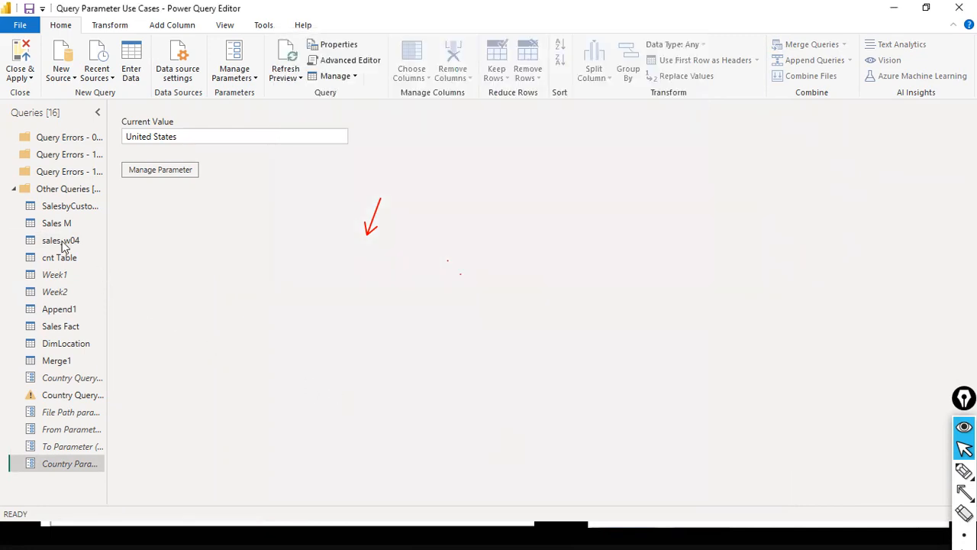
pyautogui.click(59, 233)
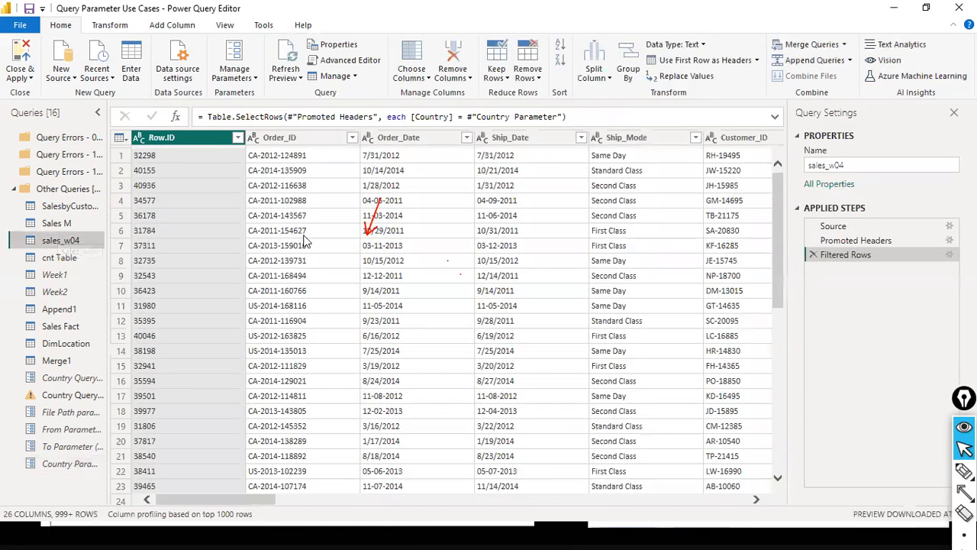
pyautogui.moveTo(229, 499); pyautogui.dragTo(413, 481)
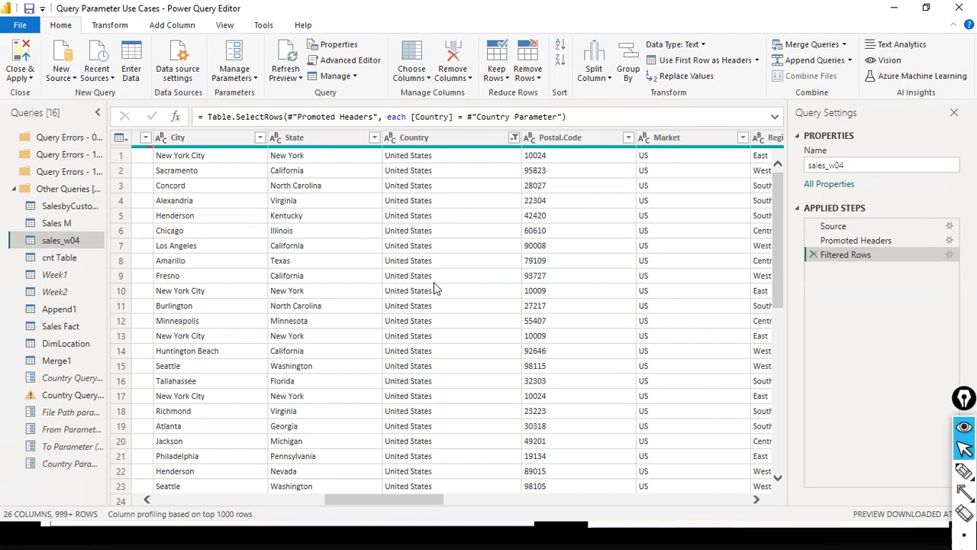
# - Close the Power Query Editor with its changes applied and add a new page to the Power BI report
pyautogui.click(19, 26)
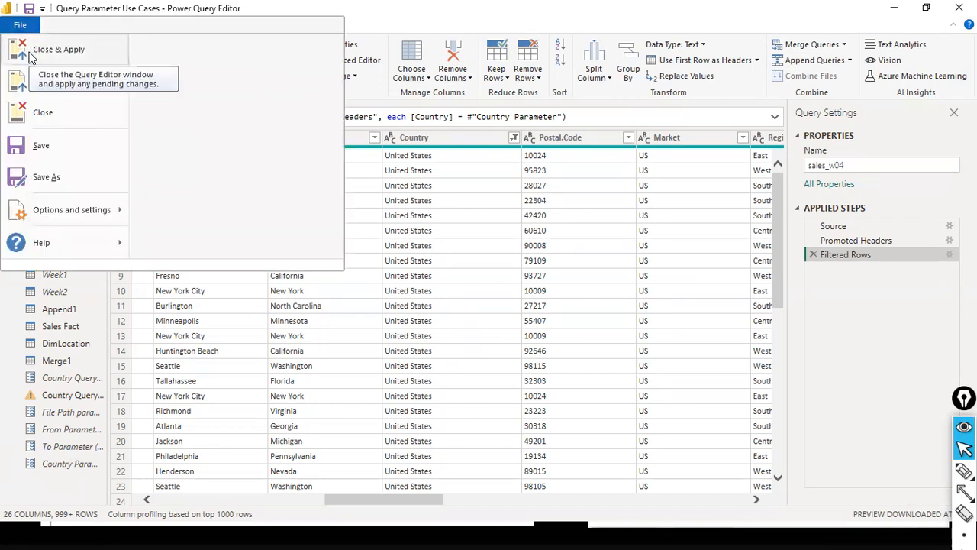
pyautogui.click(51, 57)
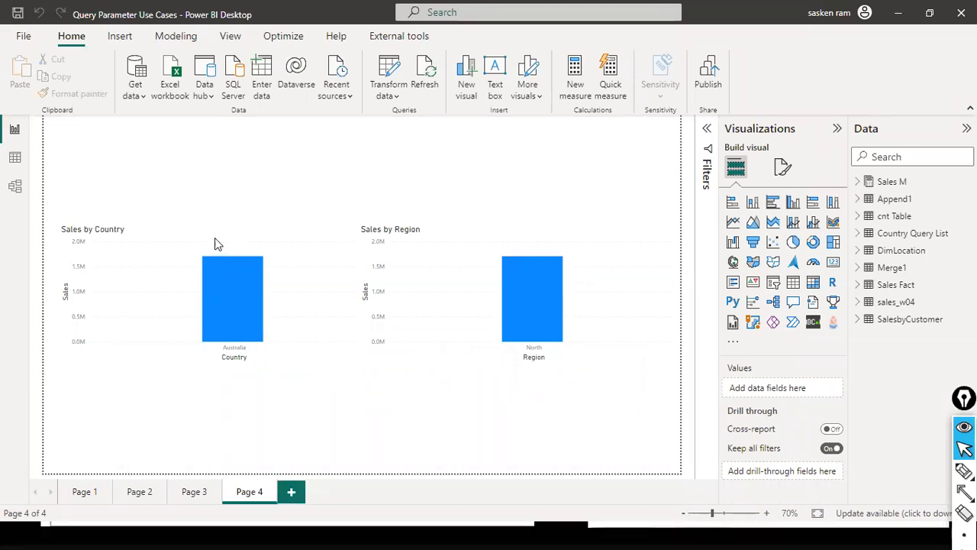
pyautogui.click(291, 492)
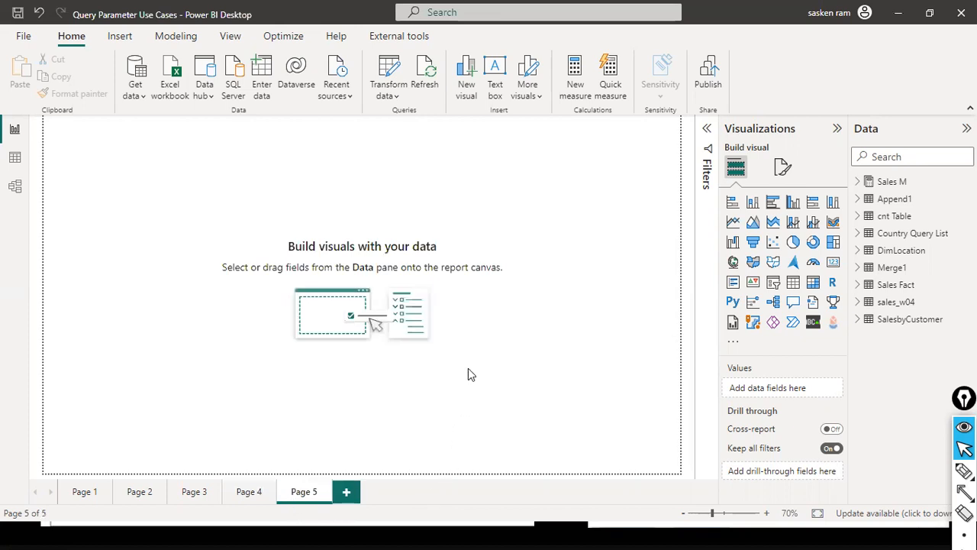
# - Insert an empty clustered column chart on the new page, move it lower, and widen it across most of the canvas
pyautogui.click(794, 210)
pyautogui.moveTo(135, 219); pyautogui.dragTo(191, 343)
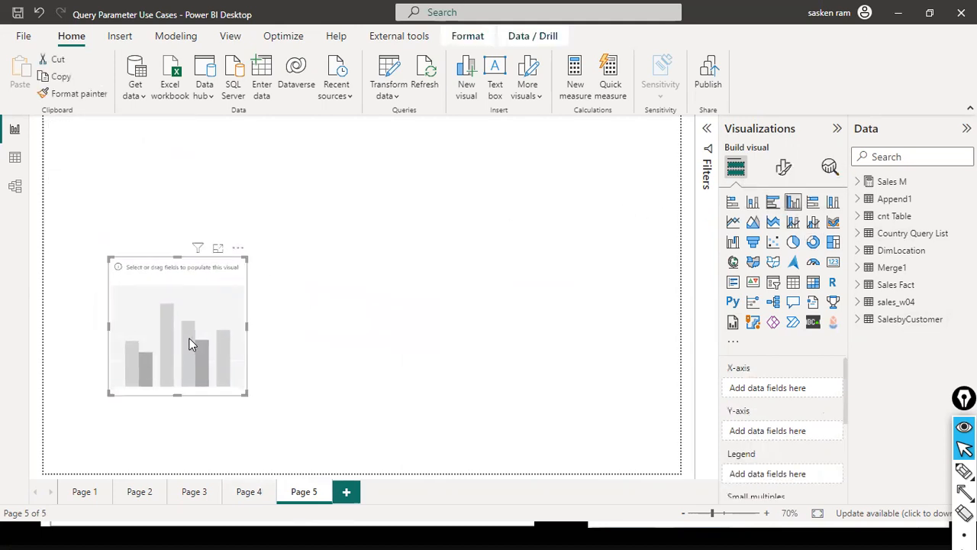
pyautogui.moveTo(247, 326); pyautogui.dragTo(475, 341)
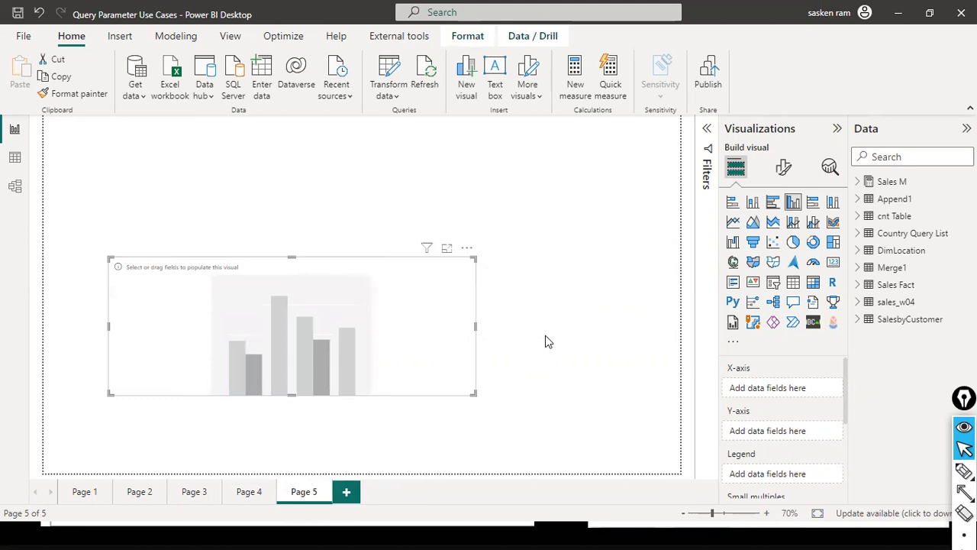
# - Expand the sales_w04 table and look through its fields for the chart
pyautogui.click(863, 303)
pyautogui.scroll(-3, 930, 381)
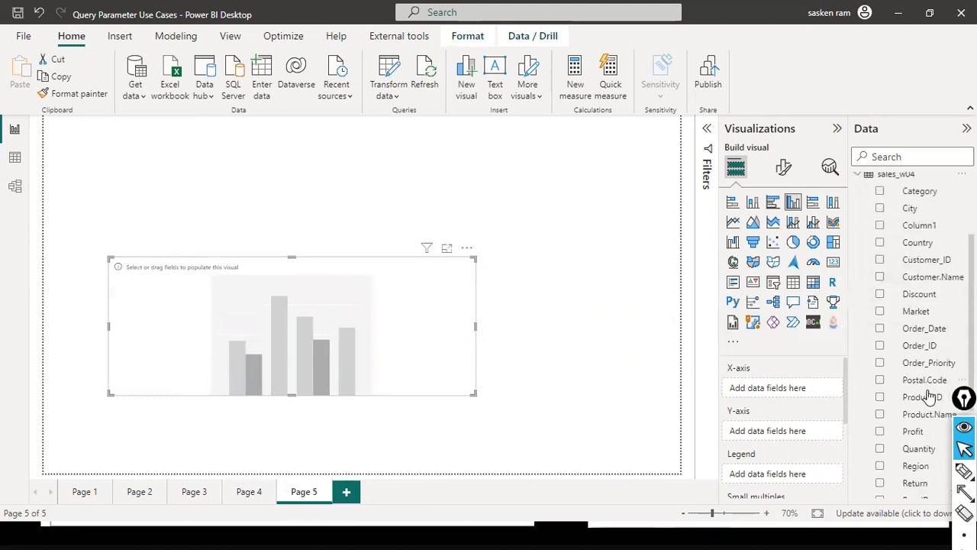
pyautogui.scroll(-2, 929, 396)
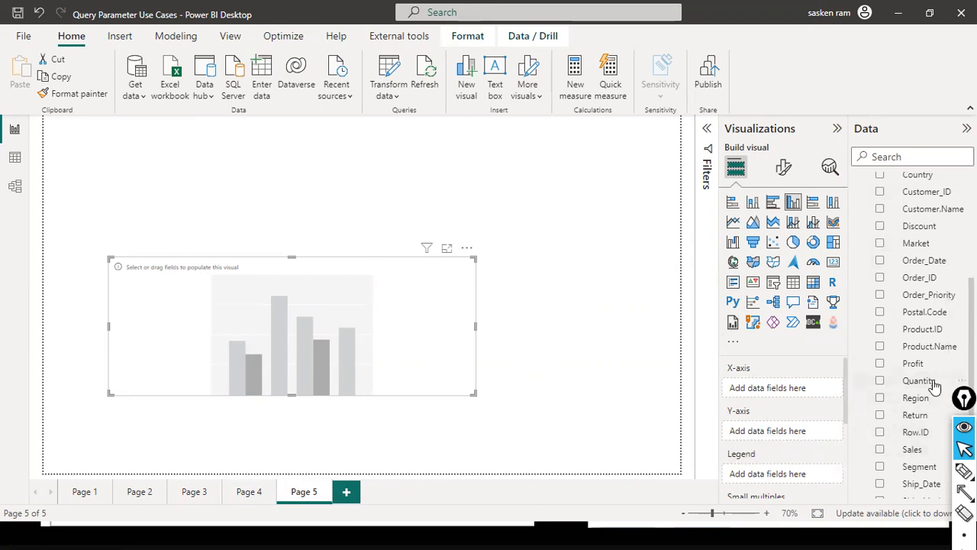
pyautogui.scroll(3, 932, 381)
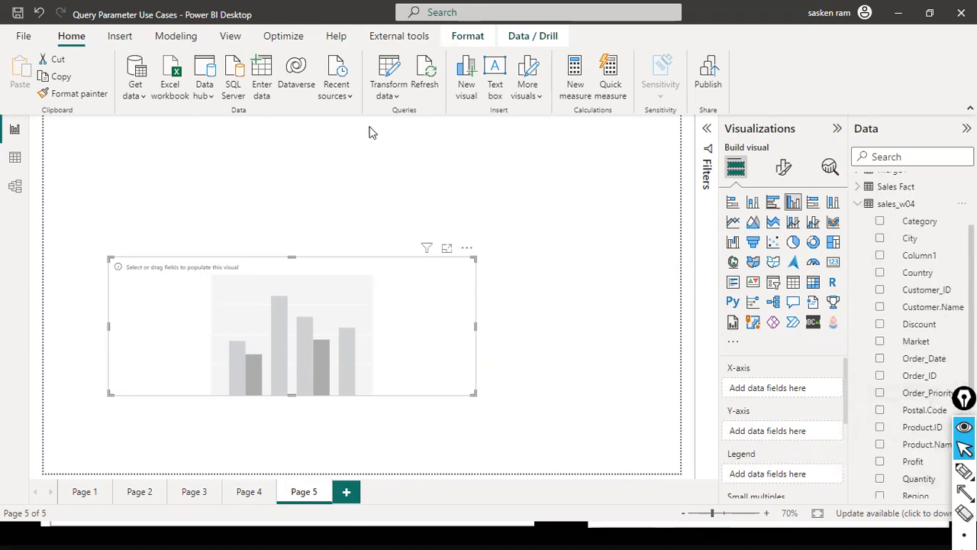
# - Reopen the Power Query Editor and display the sales_w04 query
pyautogui.click(387, 95)
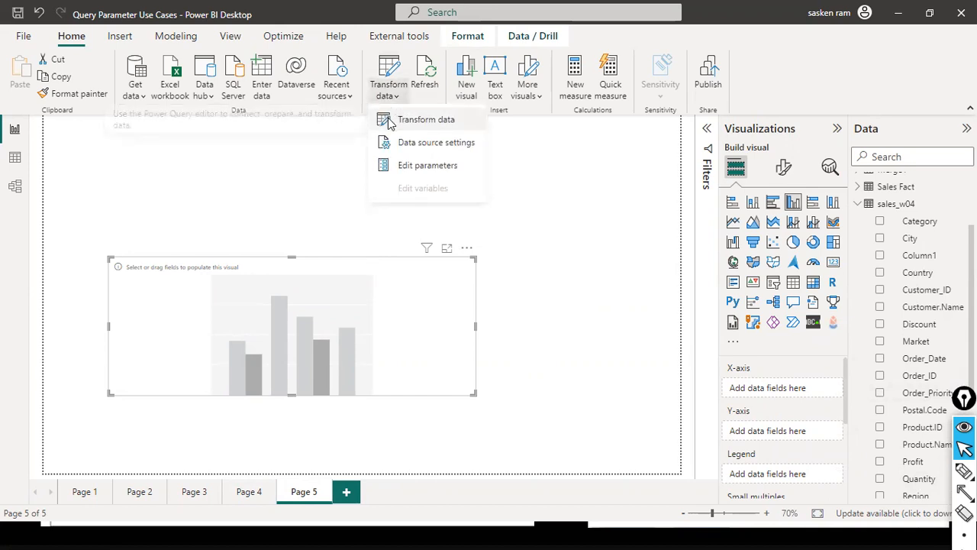
pyautogui.click(389, 120)
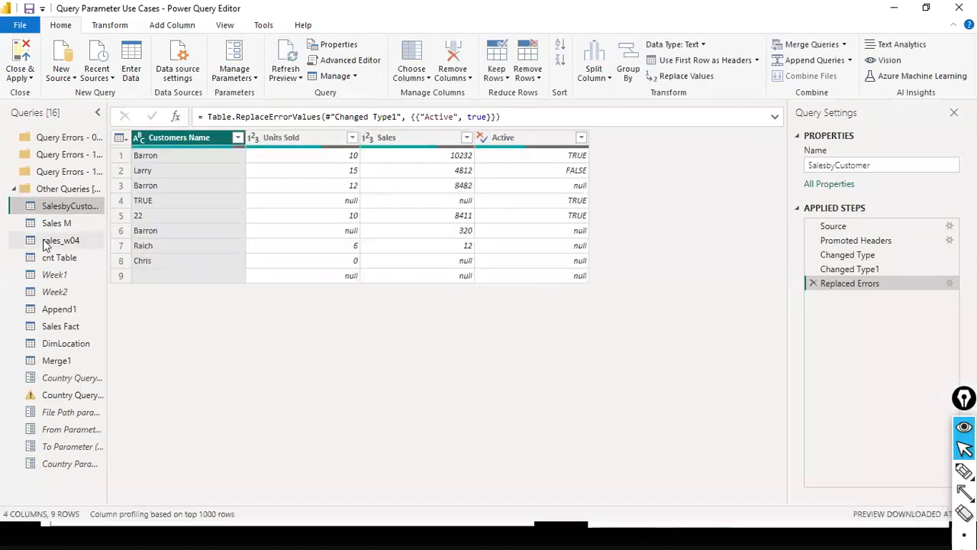
pyautogui.click(45, 243)
# - Examine the list of filter values for the Row.ID column and leave it without filtering
pyautogui.click(237, 138)
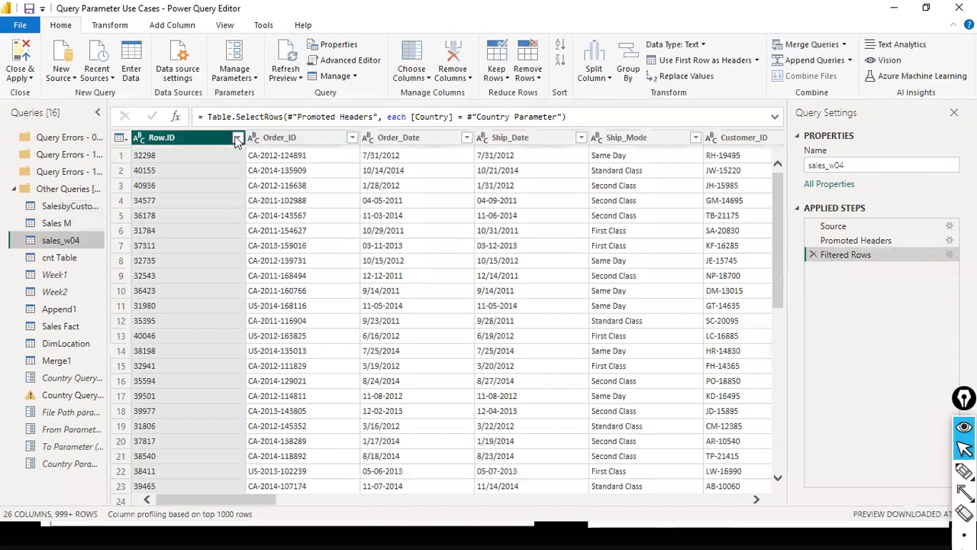
pyautogui.scroll(-5, 217, 397)
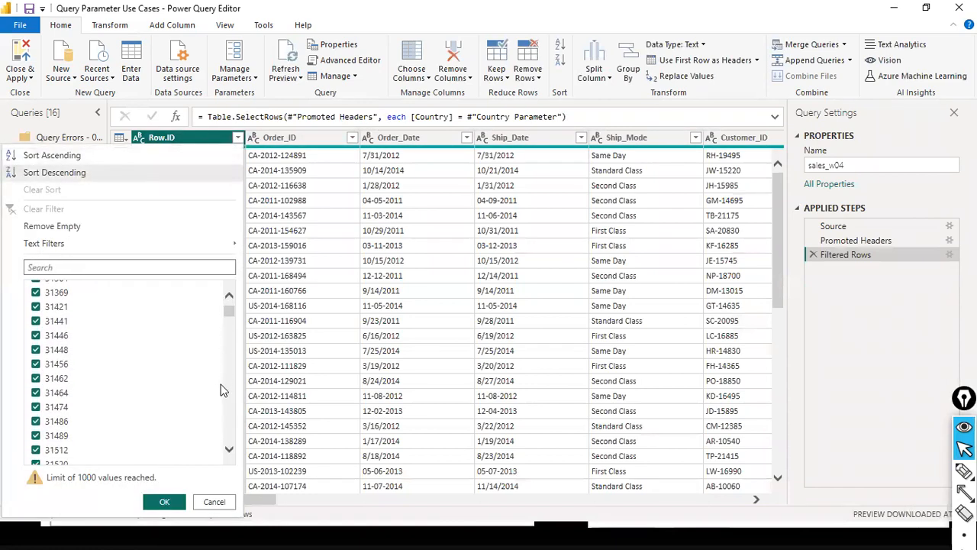
pyautogui.scroll(-3, 218, 396)
pyautogui.moveTo(231, 316); pyautogui.dragTo(207, 457)
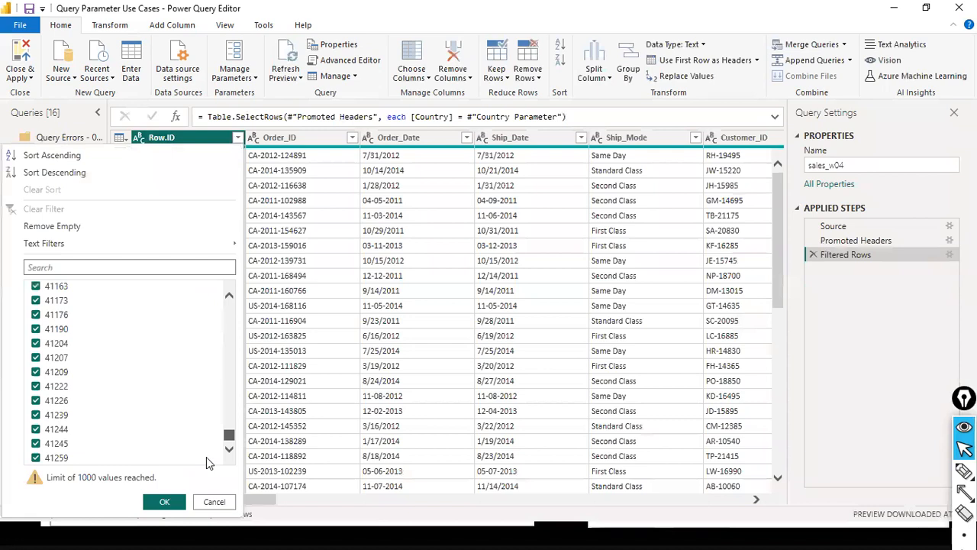
pyautogui.click(214, 502)
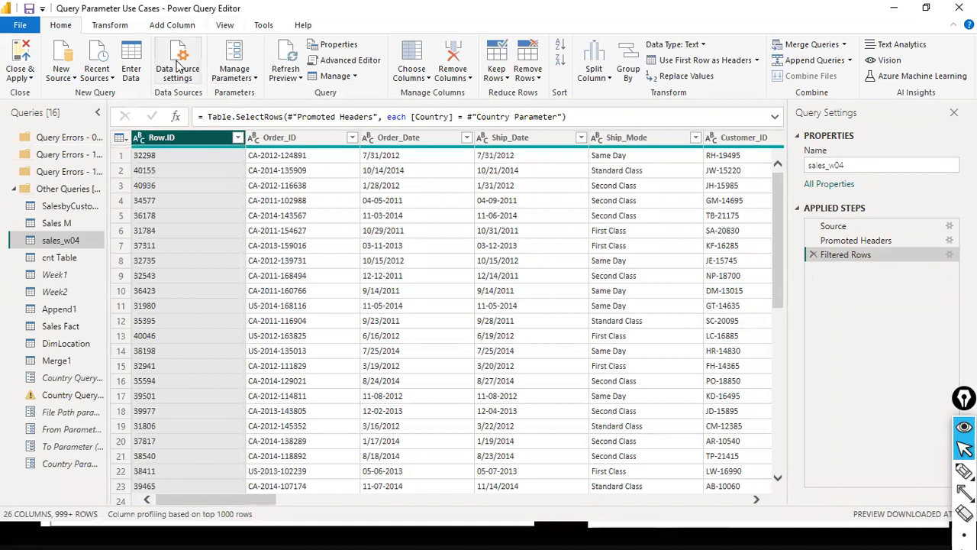
# - Show column quality in the data preview and examine the sales_w04 columns through to Sales
pyautogui.click(225, 26)
pyautogui.click(127, 79)
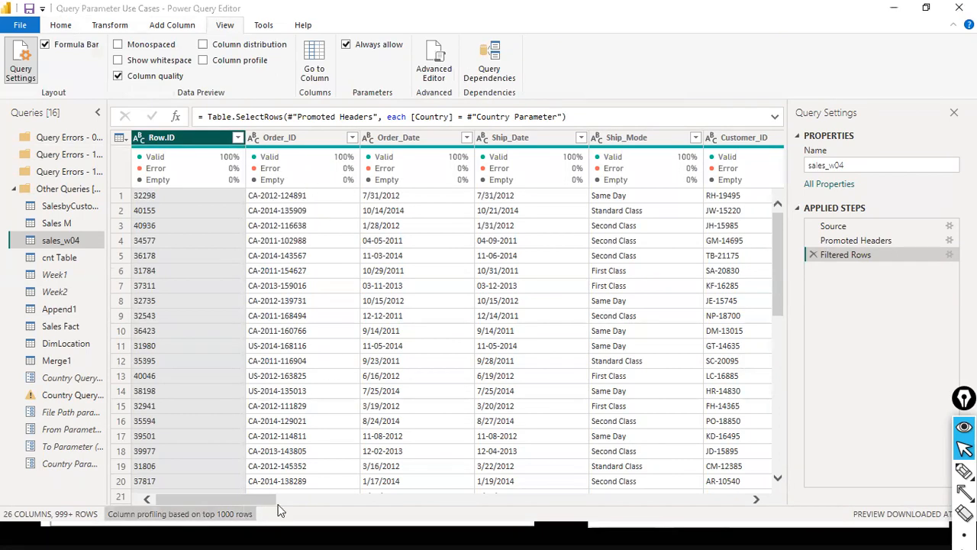
pyautogui.moveTo(206, 500); pyautogui.dragTo(589, 502)
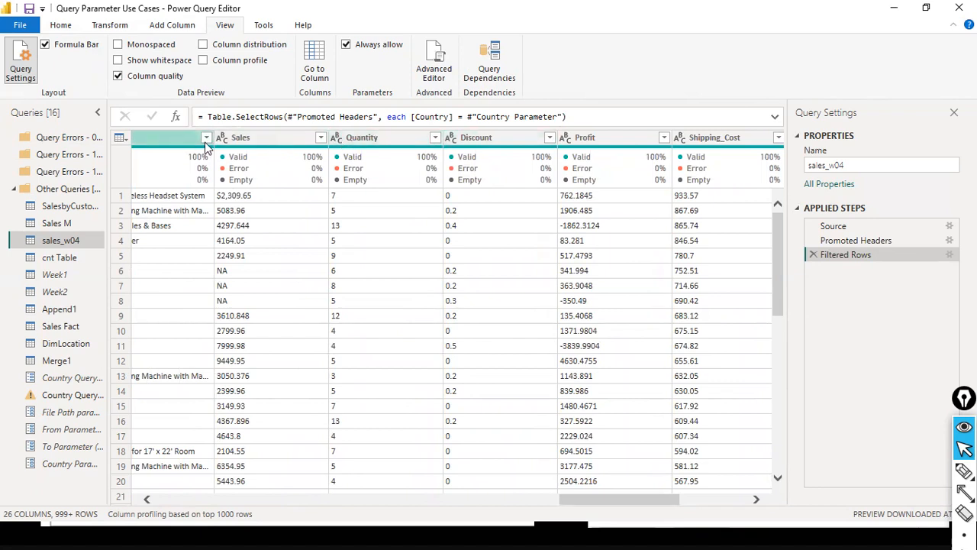
# - Remove the $ sign from the Sales column values by replacing it with nothing
pyautogui.rightClick(258, 143)
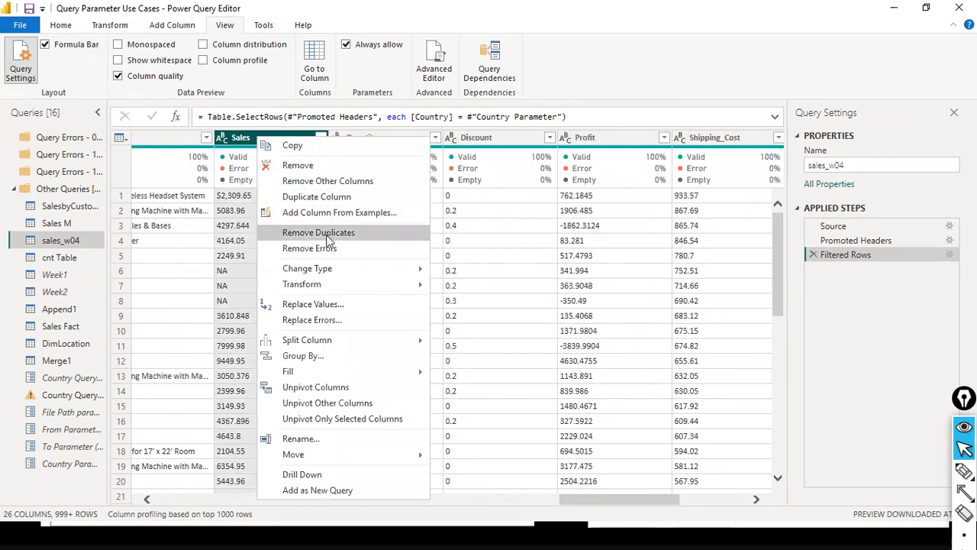
pyautogui.click(360, 310)
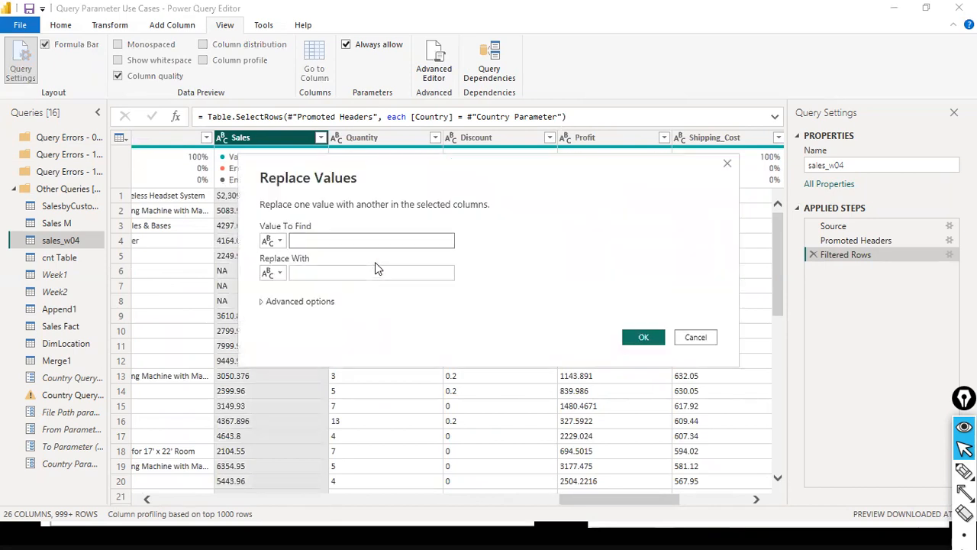
pyautogui.write('$')
pyautogui.click(372, 269)
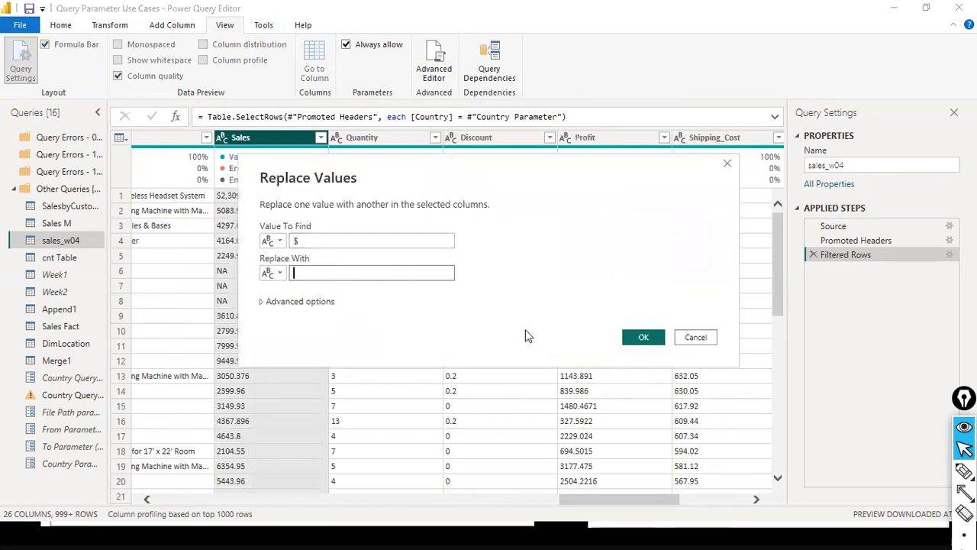
pyautogui.click(628, 340)
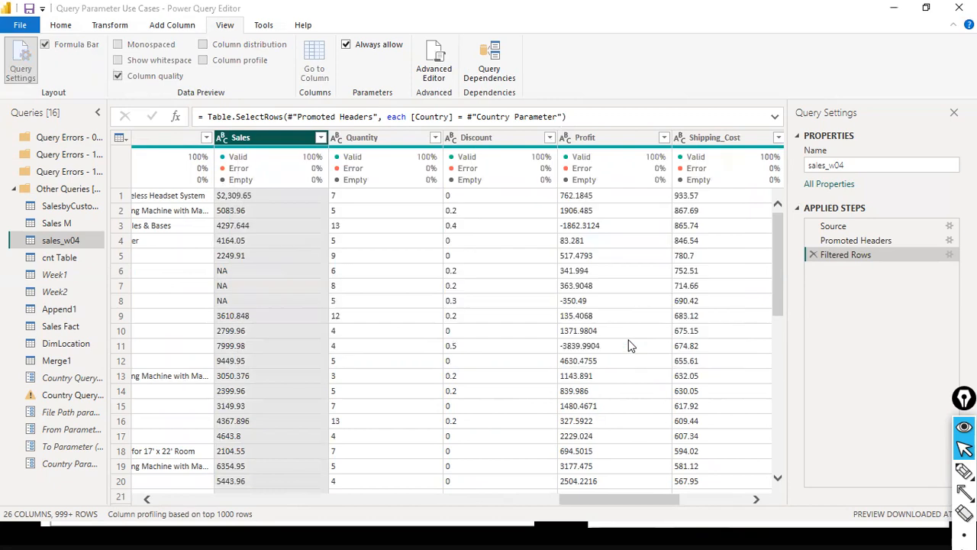
# - Replace the NA values in the Sales column with 0
pyautogui.rightClick(247, 150)
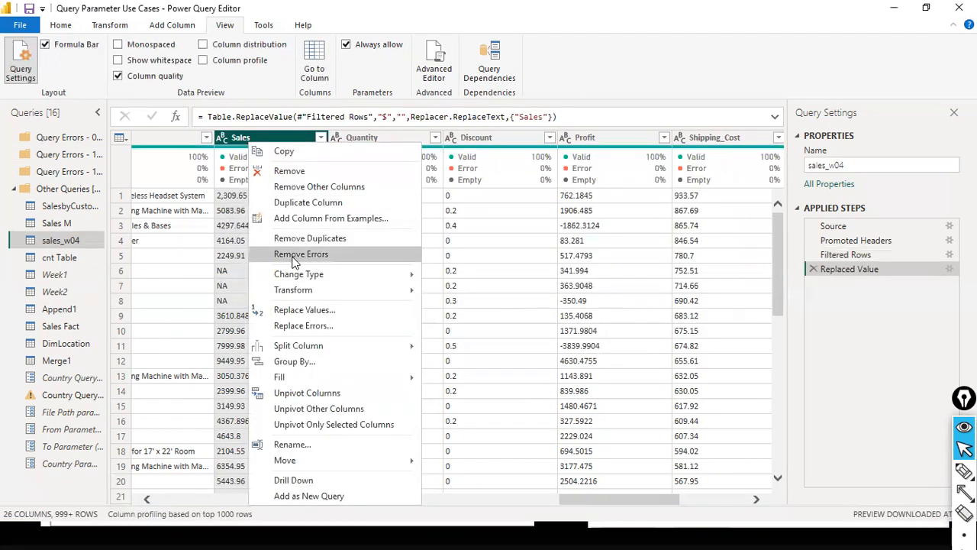
pyautogui.click(322, 305)
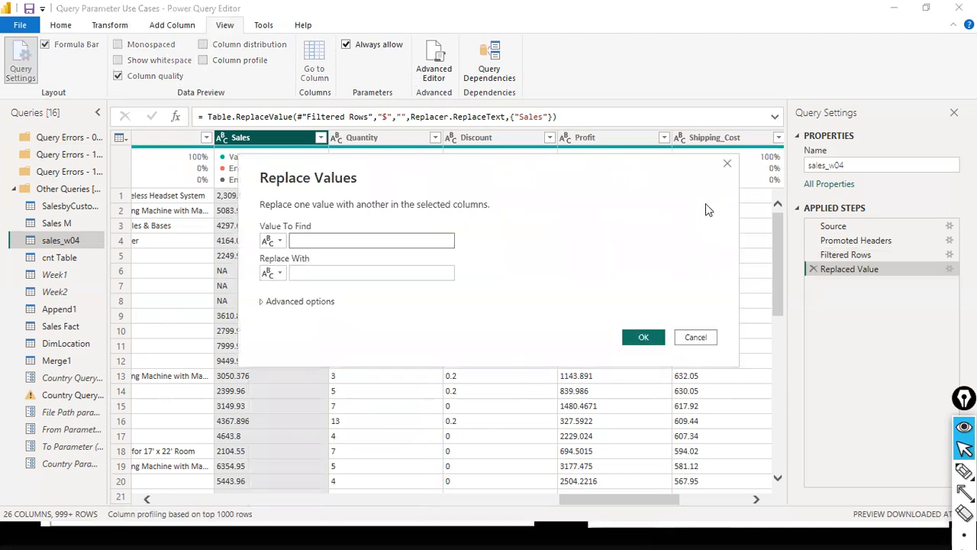
pyautogui.write('NA')
pyautogui.press('Tab')
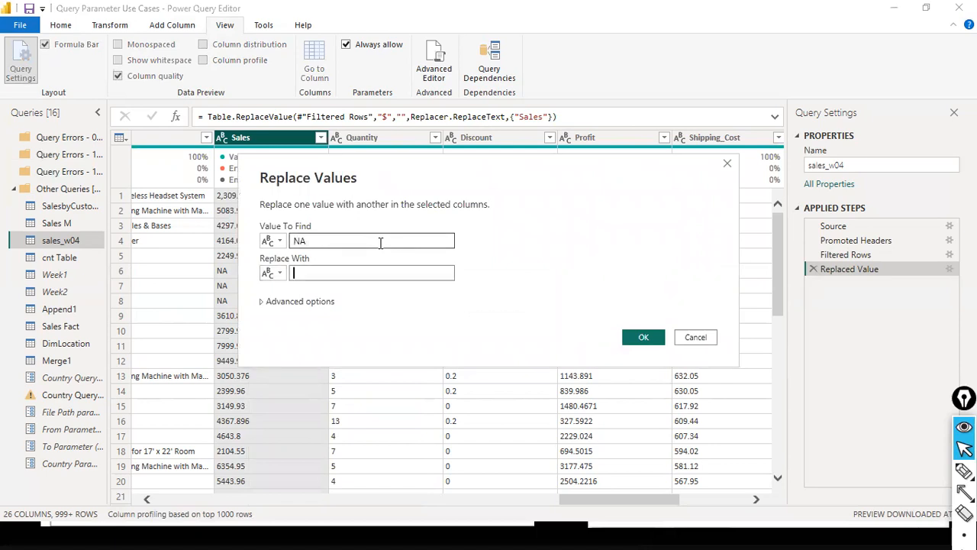
pyautogui.click(643, 337)
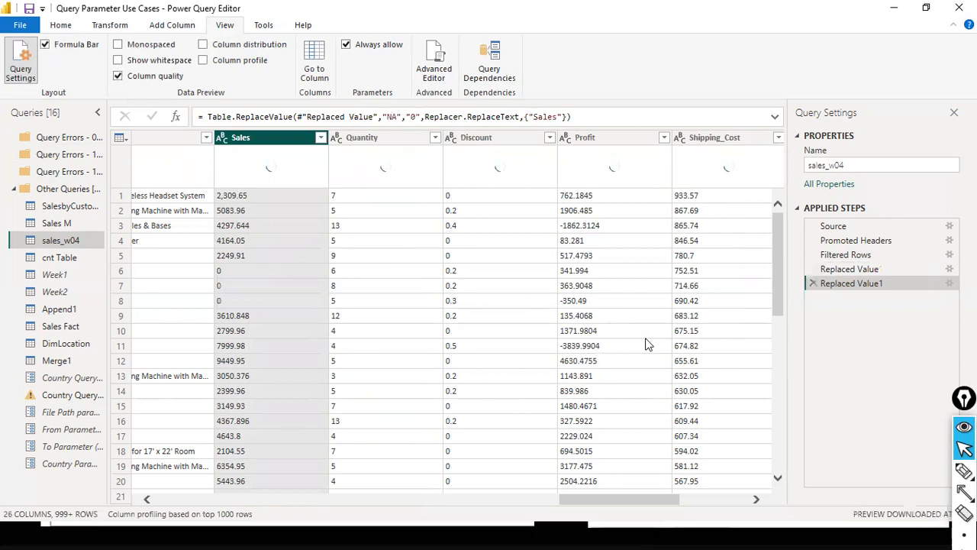
# - Set the Sales column's data type to decimal number and the Quantity column's to whole number, replacing the current Quantity conversion
pyautogui.click(223, 138)
pyautogui.click(259, 153)
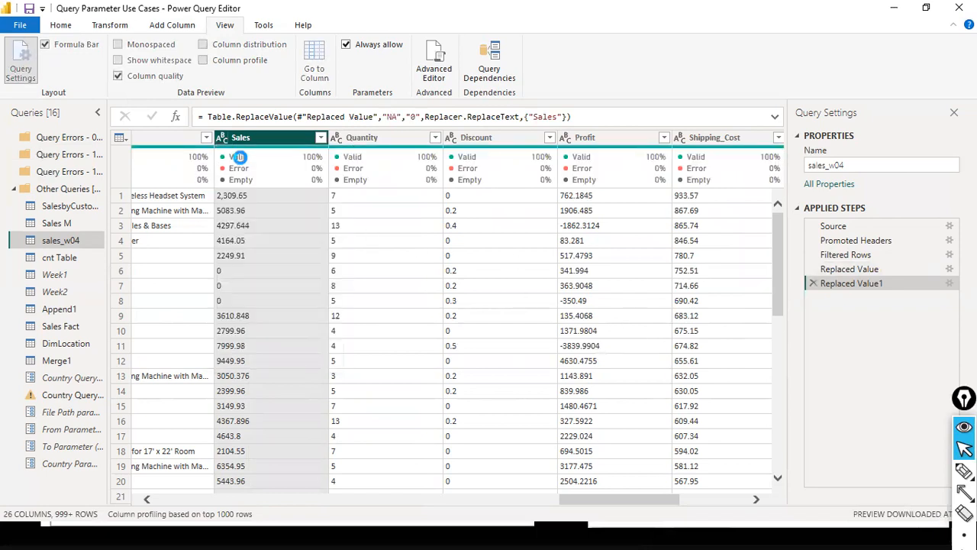
pyautogui.click(336, 141)
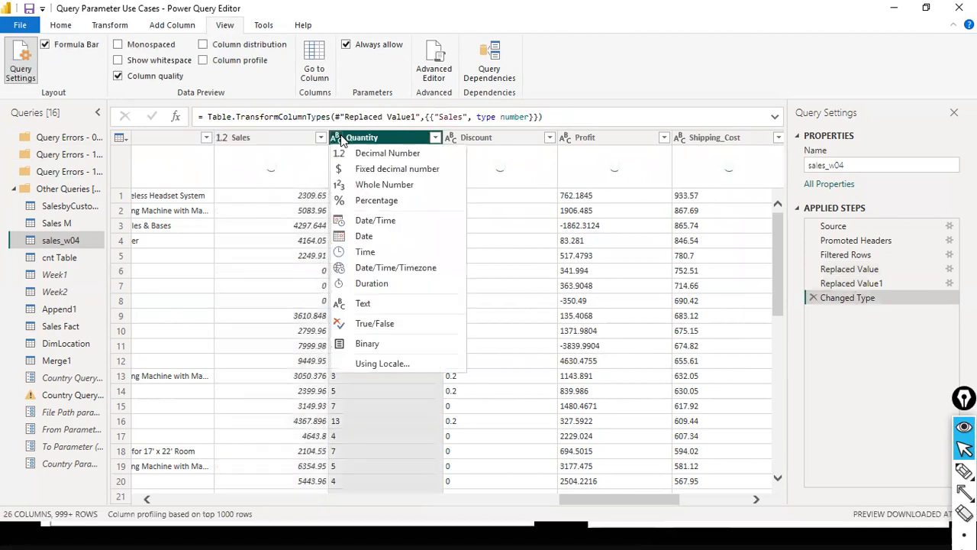
pyautogui.click(364, 151)
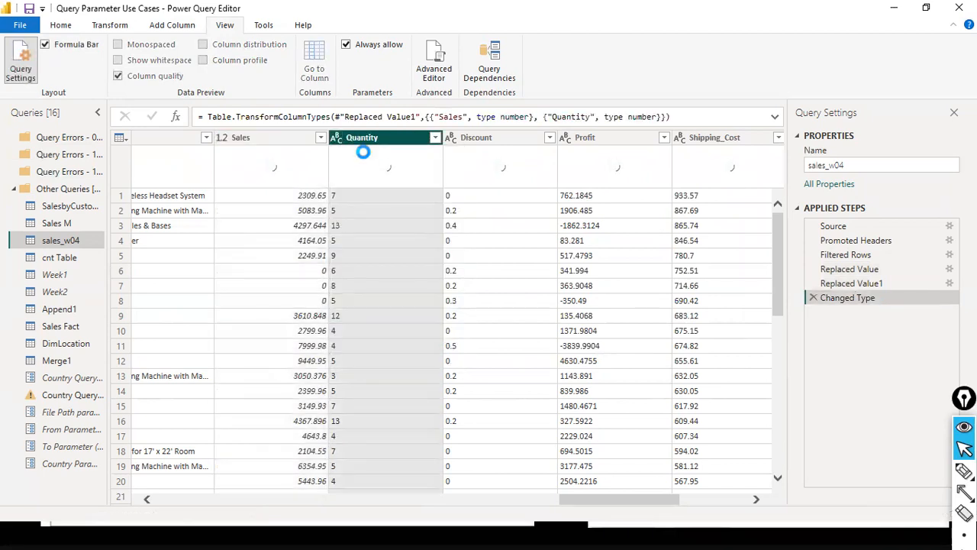
pyautogui.click(337, 138)
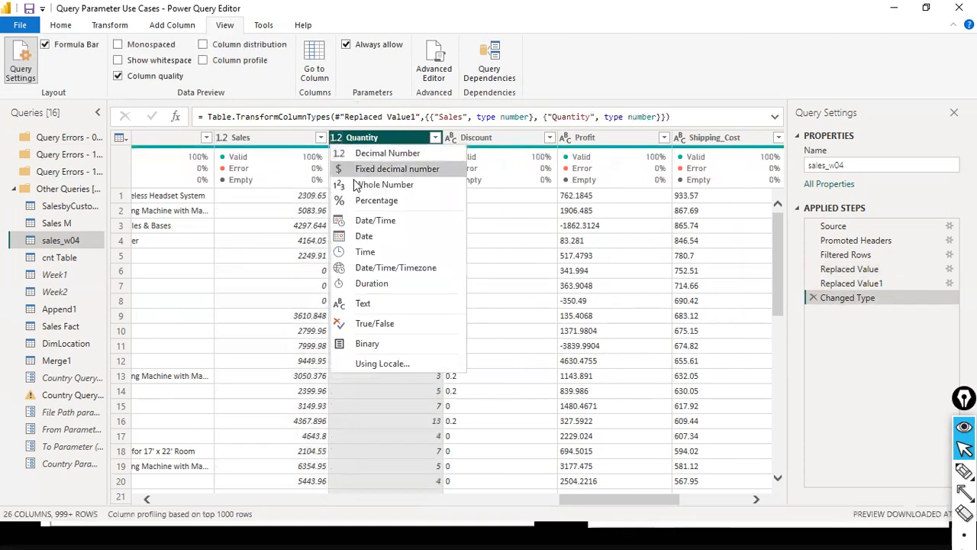
pyautogui.click(353, 182)
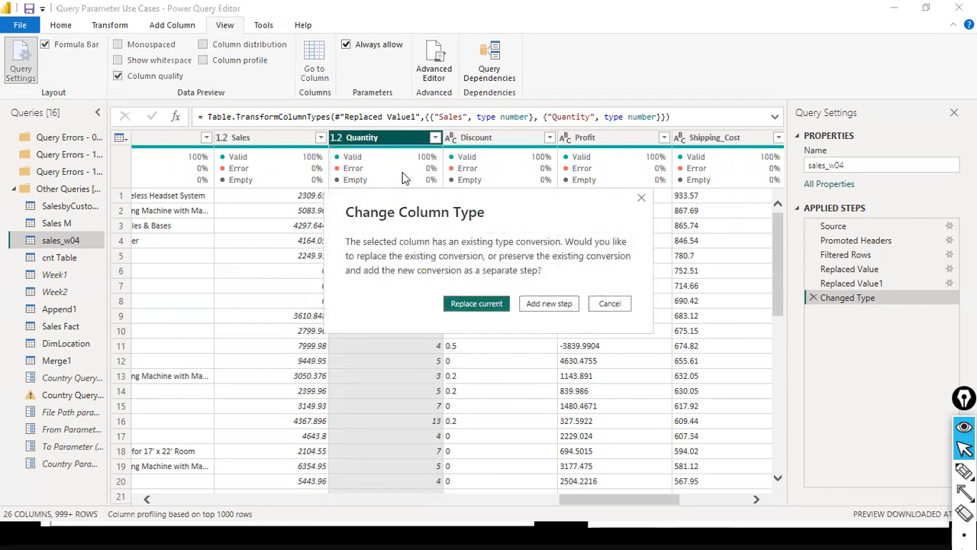
pyautogui.click(491, 303)
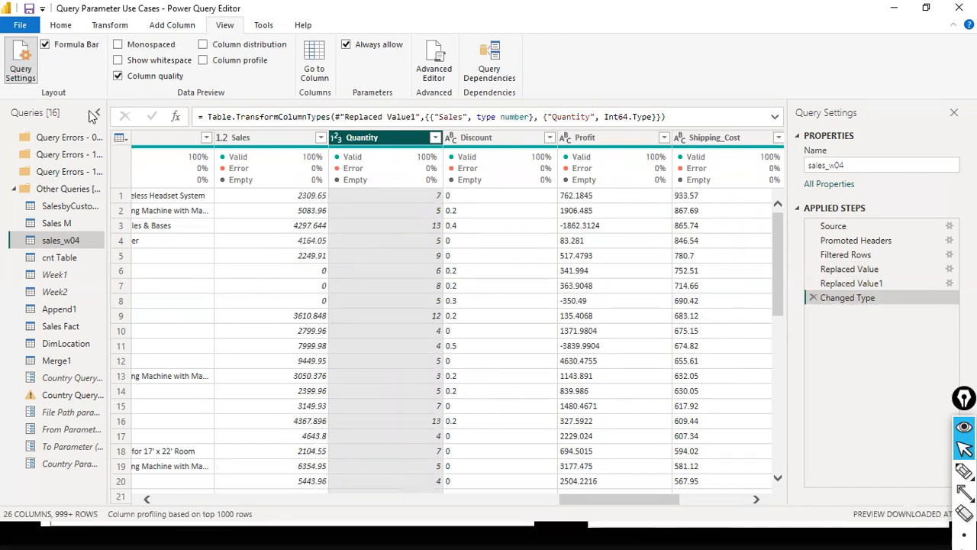
# - Load the complete list of filter values for the Discount column and accept the filter with all values selected
pyautogui.click(20, 24)
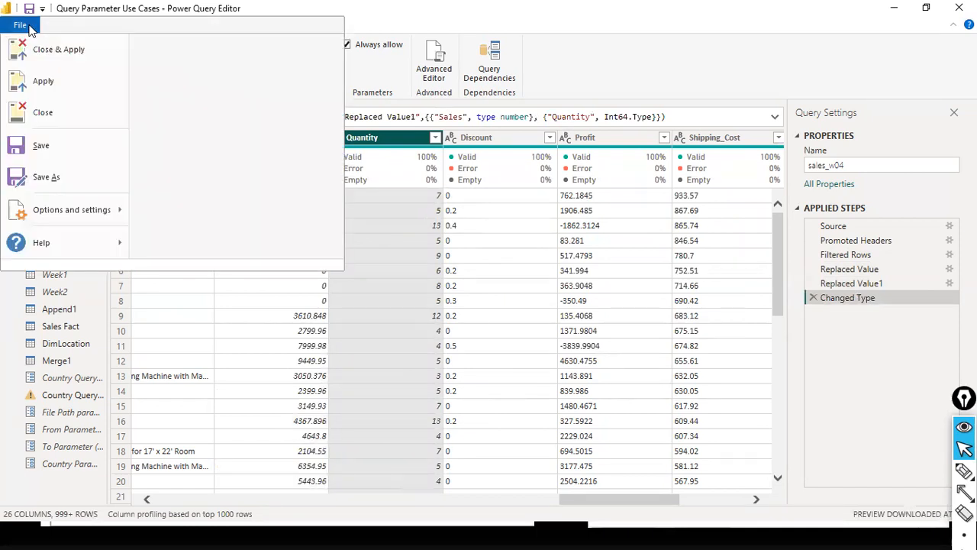
pyautogui.click(541, 95)
pyautogui.click(550, 137)
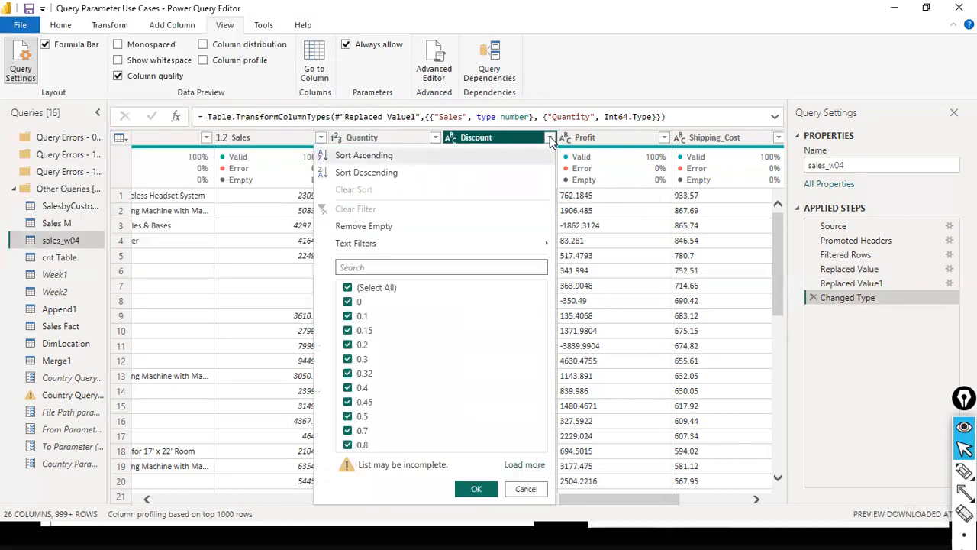
pyautogui.scroll(-5, 543, 308)
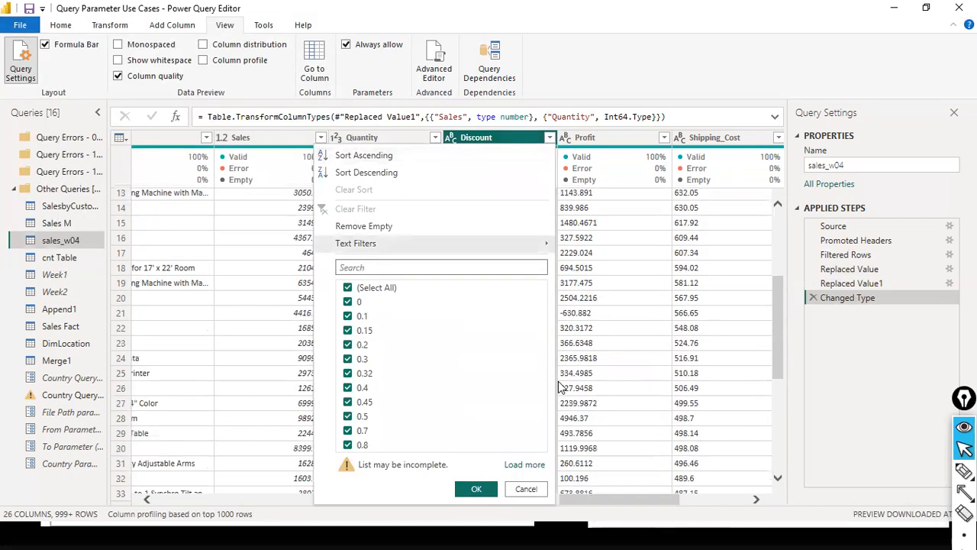
pyautogui.click(524, 464)
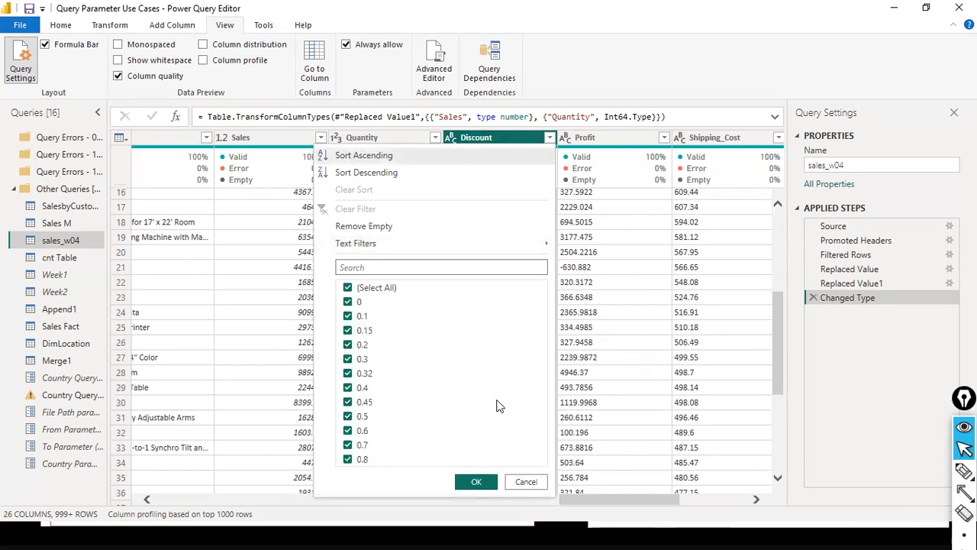
pyautogui.click(471, 483)
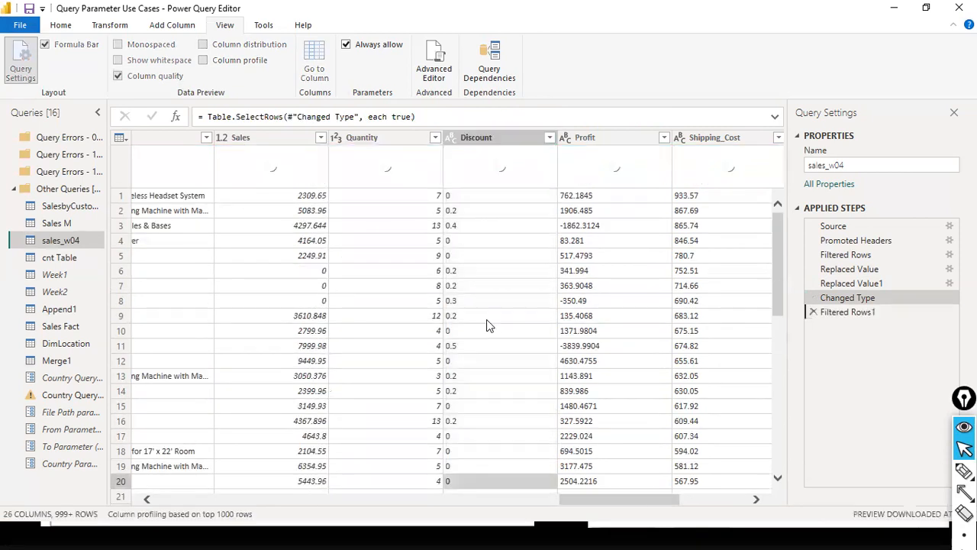
# - Apply the query changes to the report and fill the empty column chart with sales_w04's Sales by Country
pyautogui.click(38, 44)
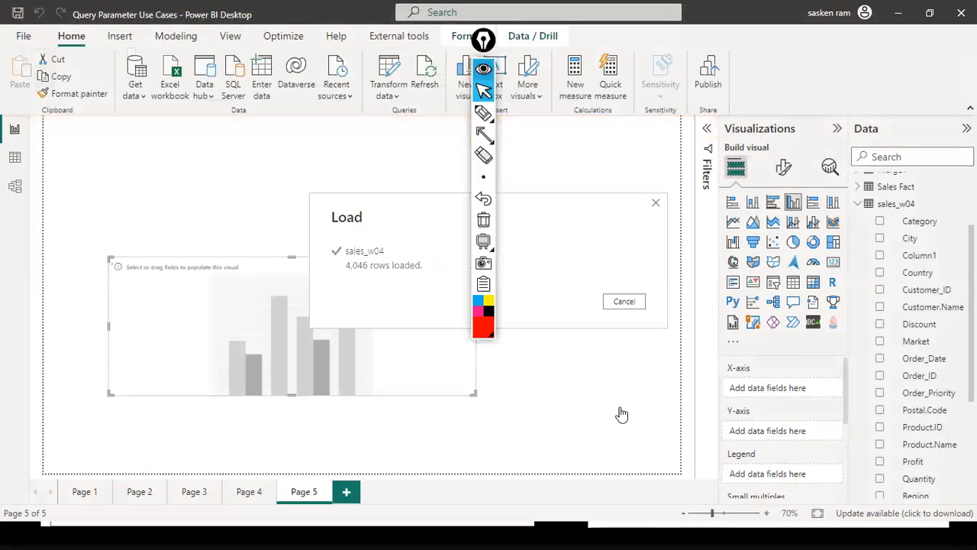
pyautogui.scroll(-5, 951, 415)
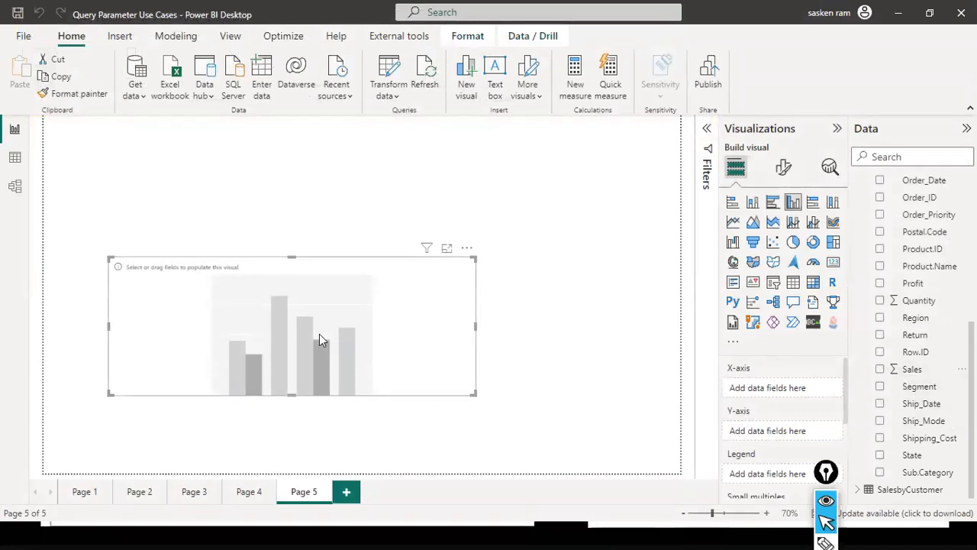
pyautogui.moveTo(903, 364); pyautogui.dragTo(292, 327)
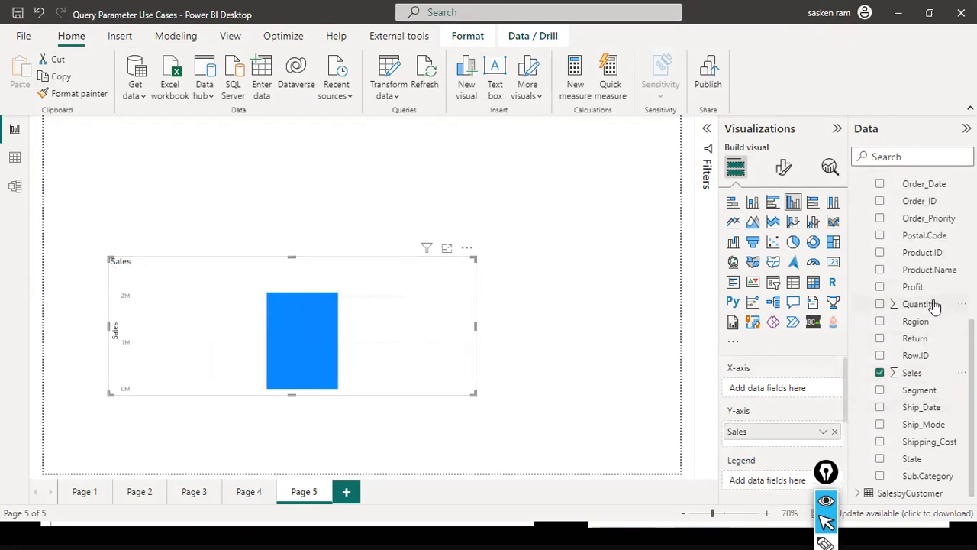
pyautogui.scroll(4, 935, 320)
pyautogui.moveTo(917, 290); pyautogui.dragTo(351, 286)
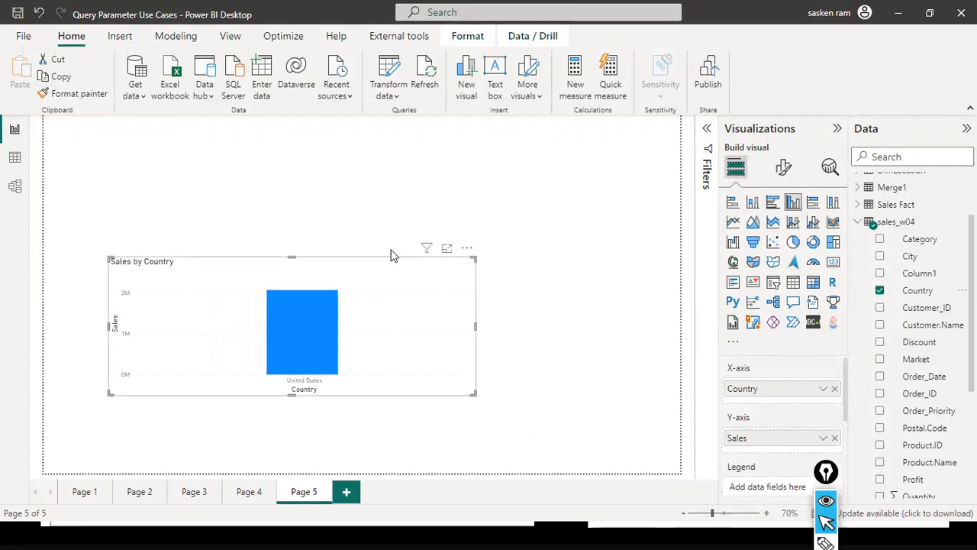
# - Open the query parameters for editing from the report
pyautogui.click(397, 97)
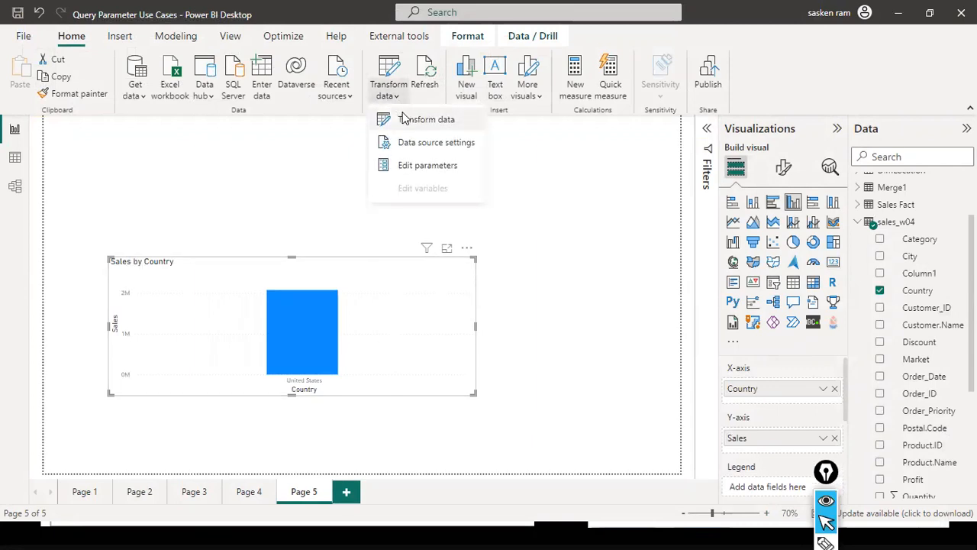
pyautogui.click(309, 150)
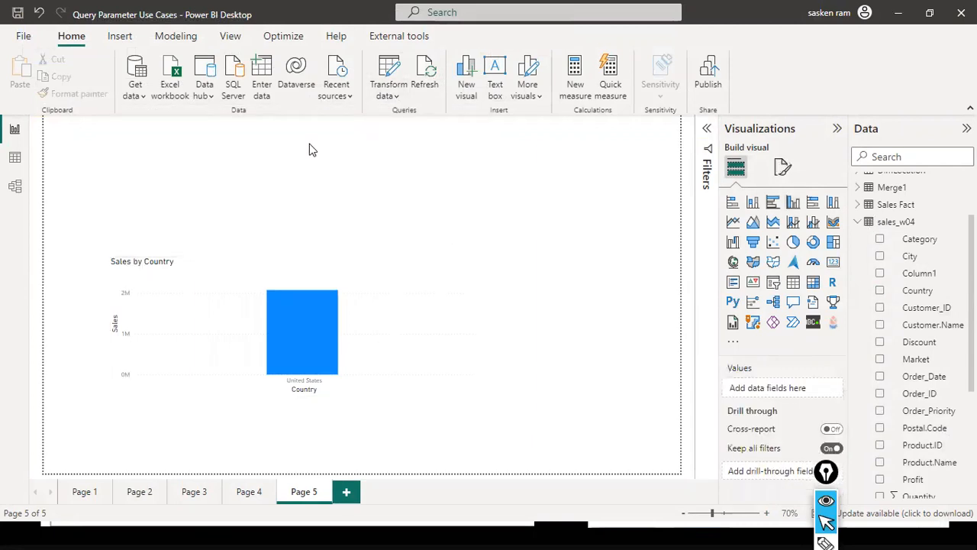
pyautogui.click(394, 97)
pyautogui.click(394, 97)
pyautogui.click(394, 97)
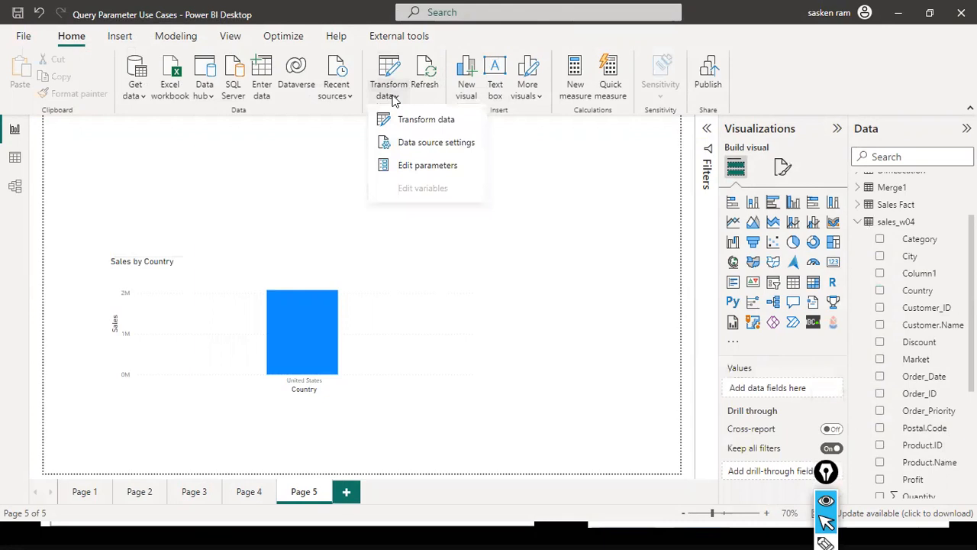
pyautogui.click(406, 166)
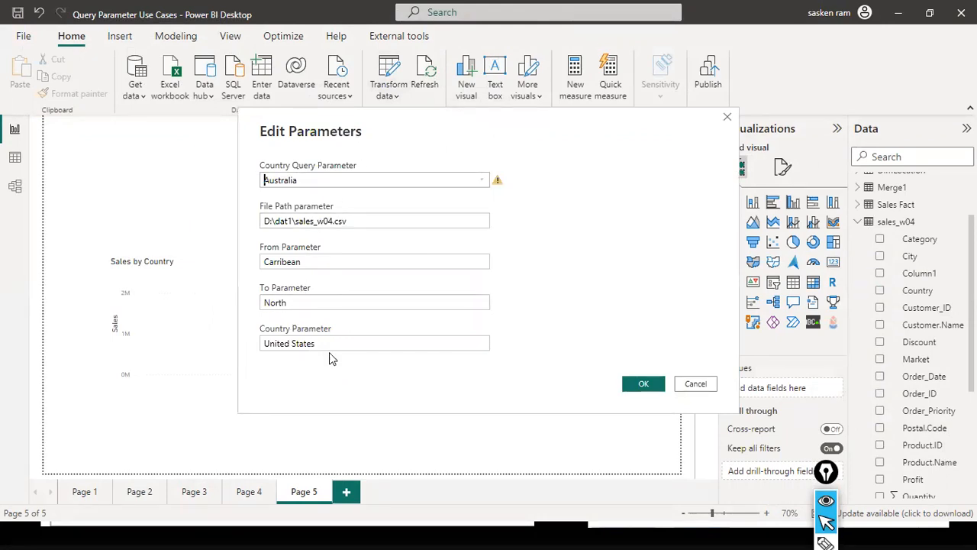
# - Enter Austria as the Country Parameter value
pyautogui.moveTo(329, 347); pyautogui.dragTo(257, 343)
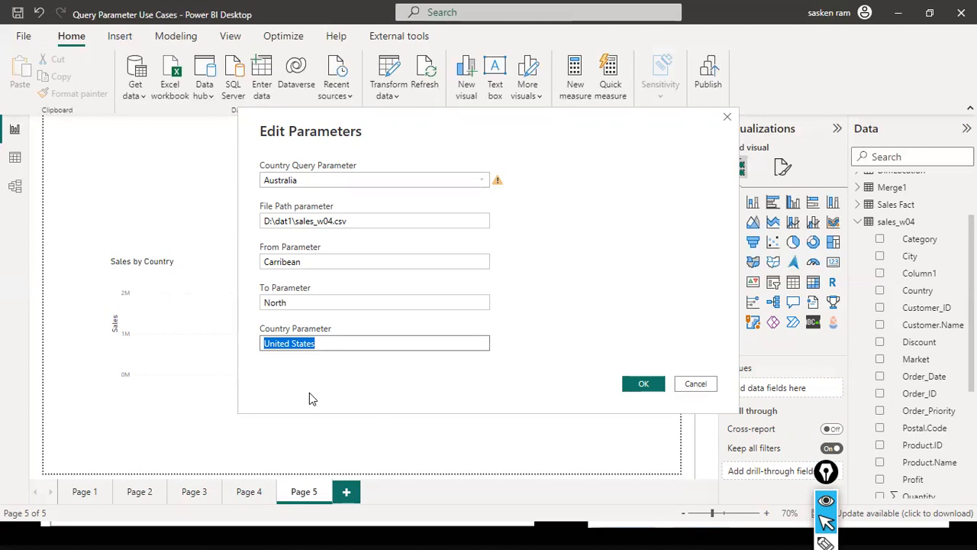
pyautogui.click(310, 344)
pyautogui.moveTo(346, 344); pyautogui.dragTo(240, 344)
pyautogui.click(323, 346)
pyautogui.click(330, 341)
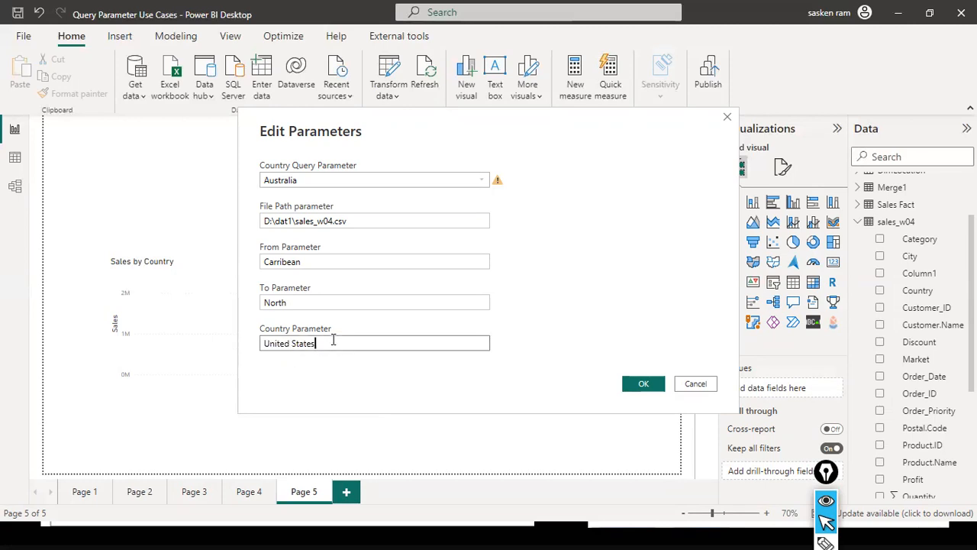
pyautogui.moveTo(333, 340); pyautogui.dragTo(242, 343)
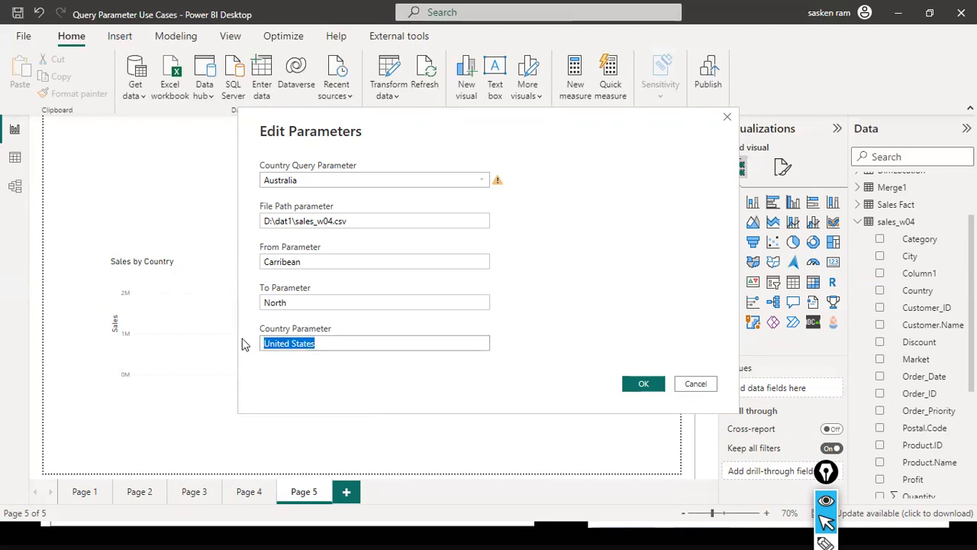
pyautogui.click(329, 342)
pyautogui.hotkey('ctrl', 'a')
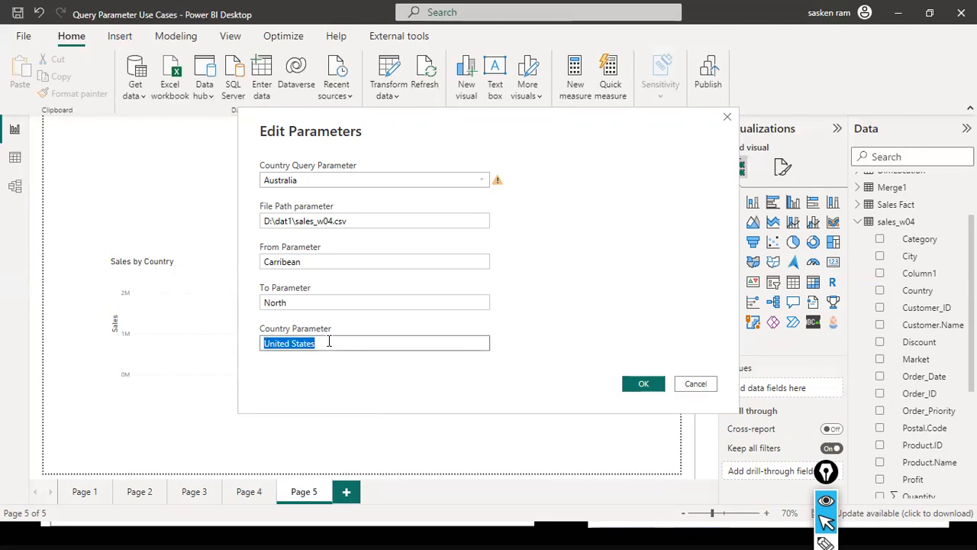
pyautogui.write('U')
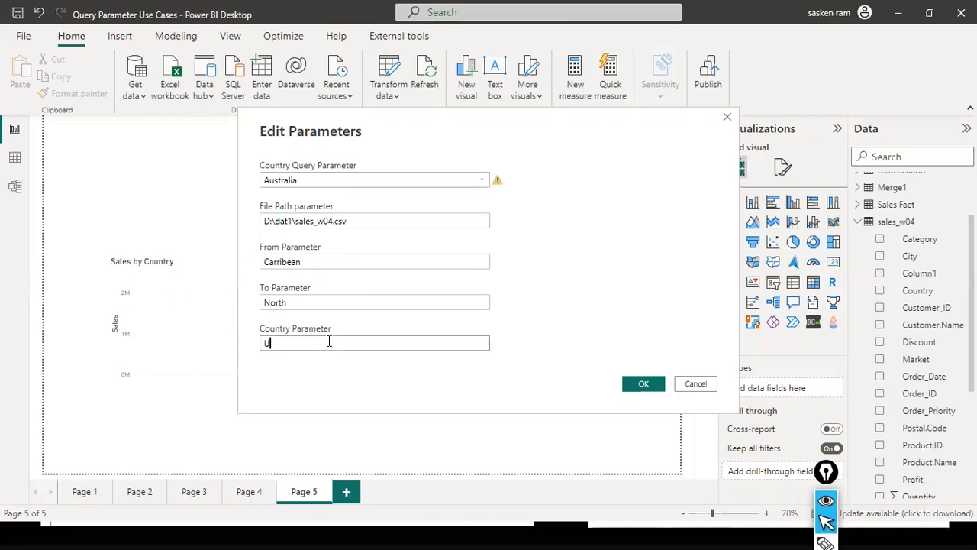
pyautogui.write('Austria')
pyautogui.click(351, 258)
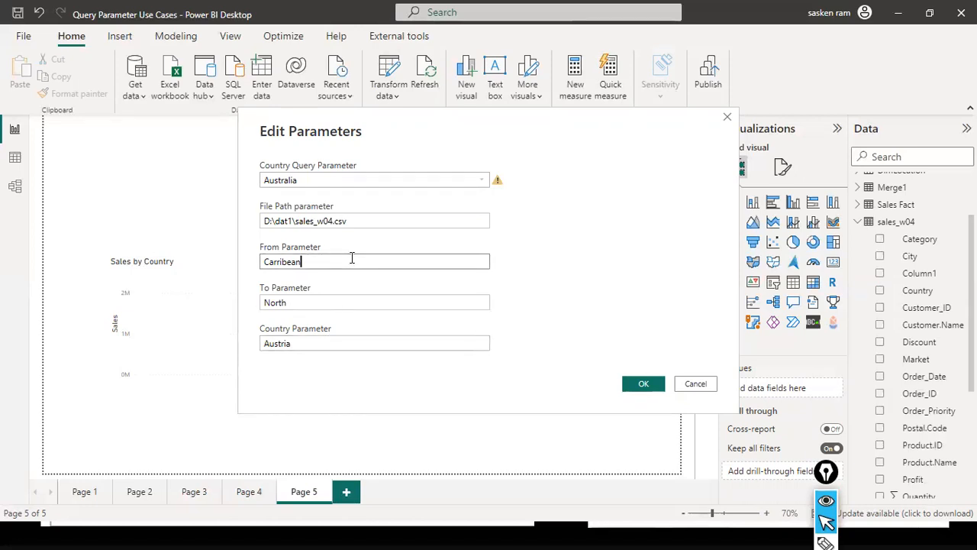
# - Set the Country Parameter to Australia and apply the pending query changes to the report
pyautogui.click(316, 342)
pyautogui.moveTo(316, 342); pyautogui.dragTo(196, 333)
pyautogui.write('Australia')
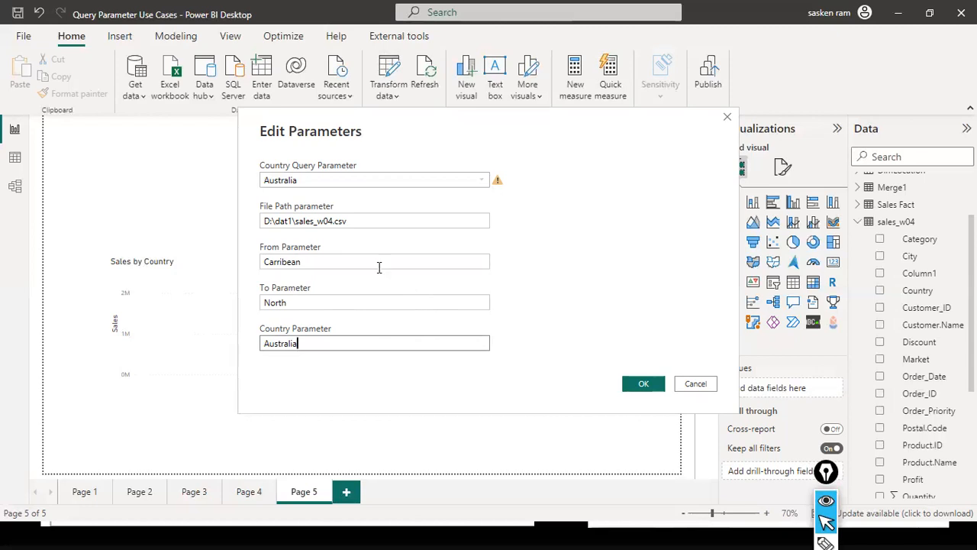
pyautogui.click(643, 384)
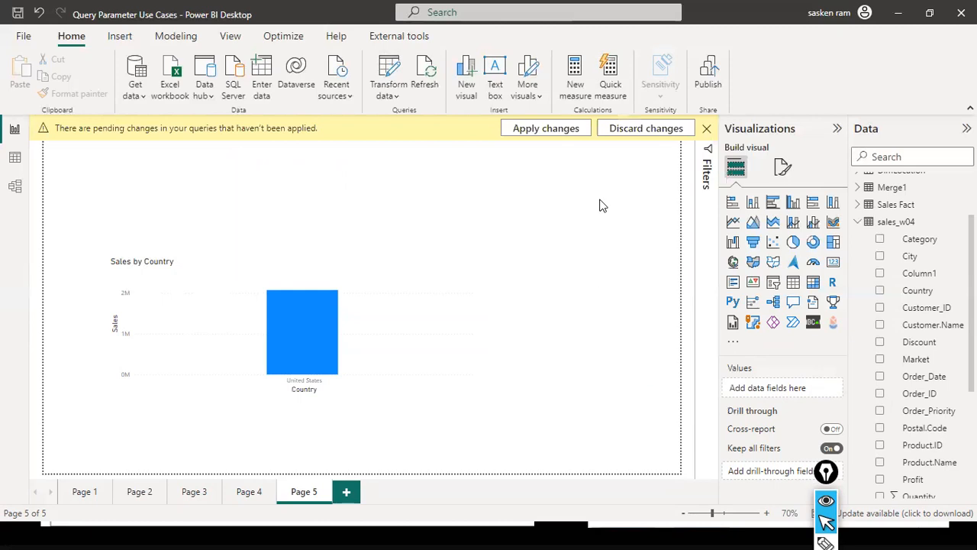
pyautogui.click(572, 128)
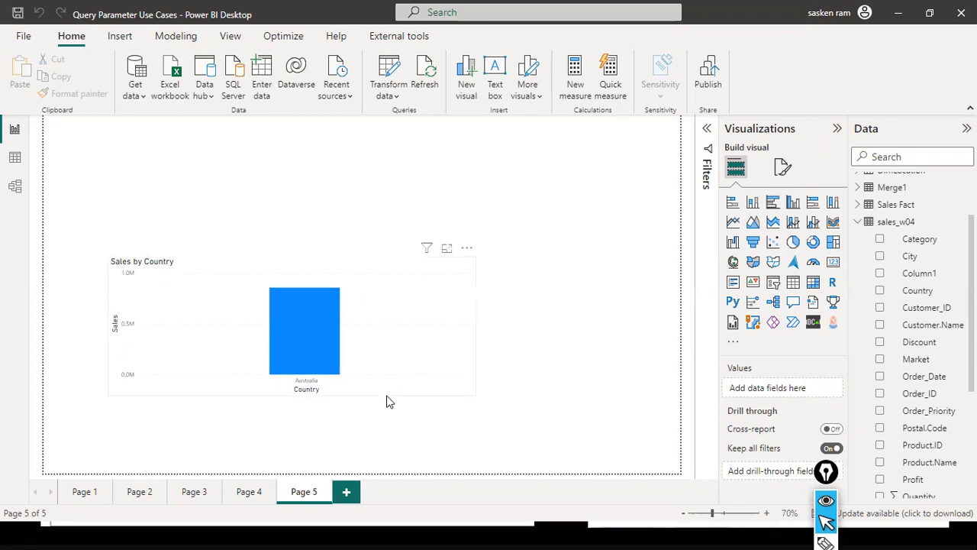
# - Return to the Power Query Editor and try to delete the Country Query List query
pyautogui.click(388, 95)
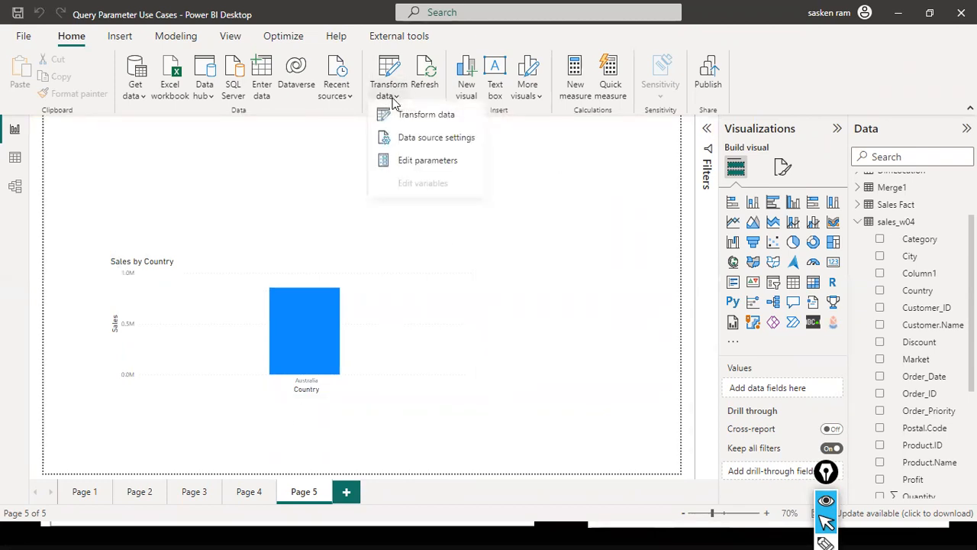
pyautogui.click(405, 128)
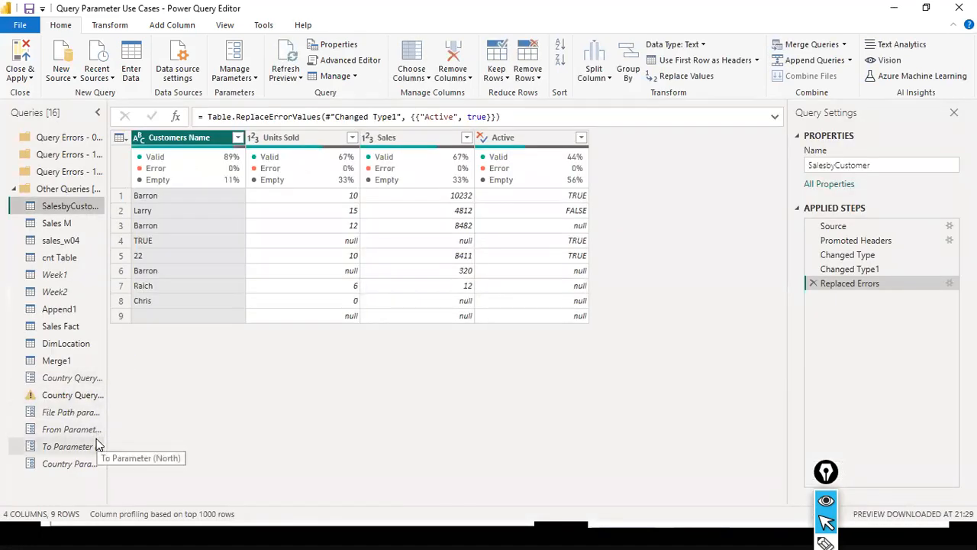
pyautogui.click(79, 398)
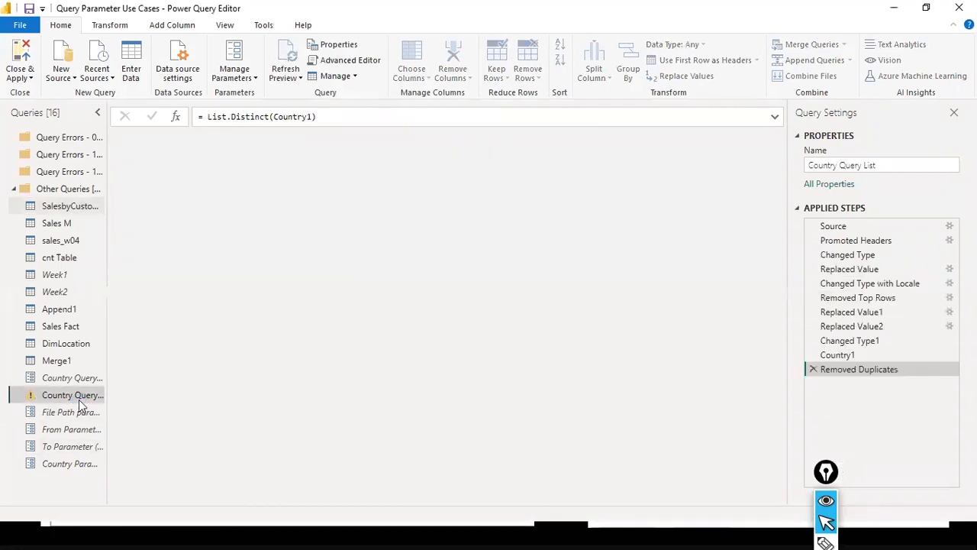
pyautogui.rightClick(78, 400)
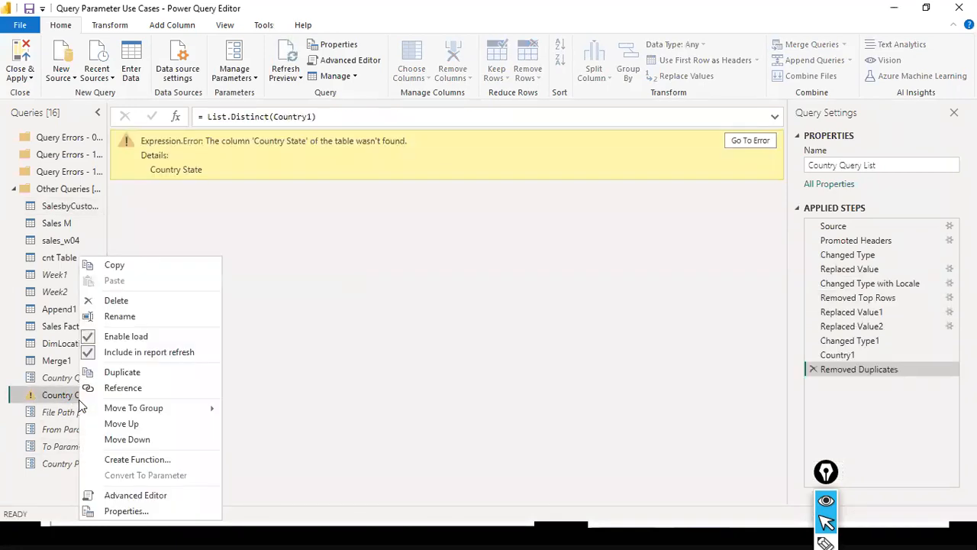
pyautogui.click(147, 306)
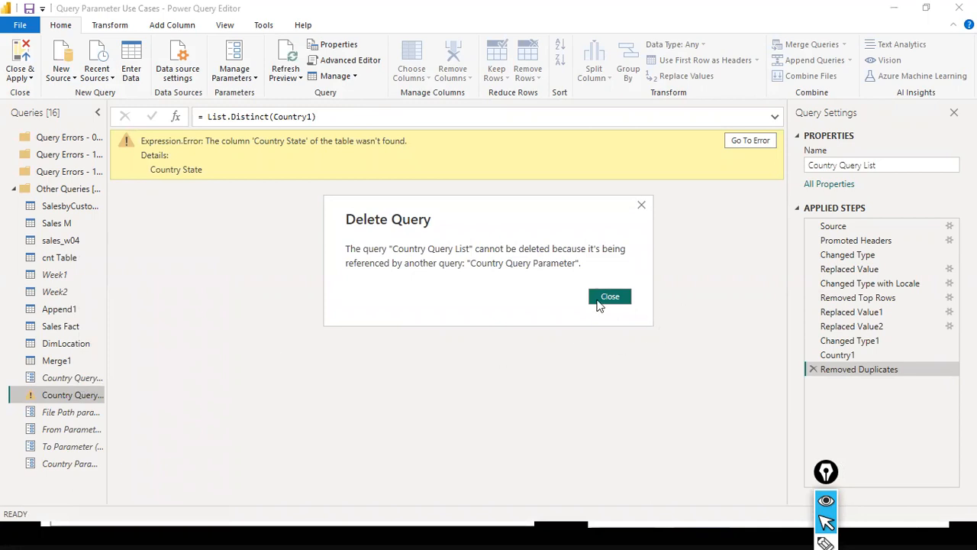
pyautogui.click(607, 298)
# - Delete the Country Query Parameter and the Country Query List query
pyautogui.click(49, 377)
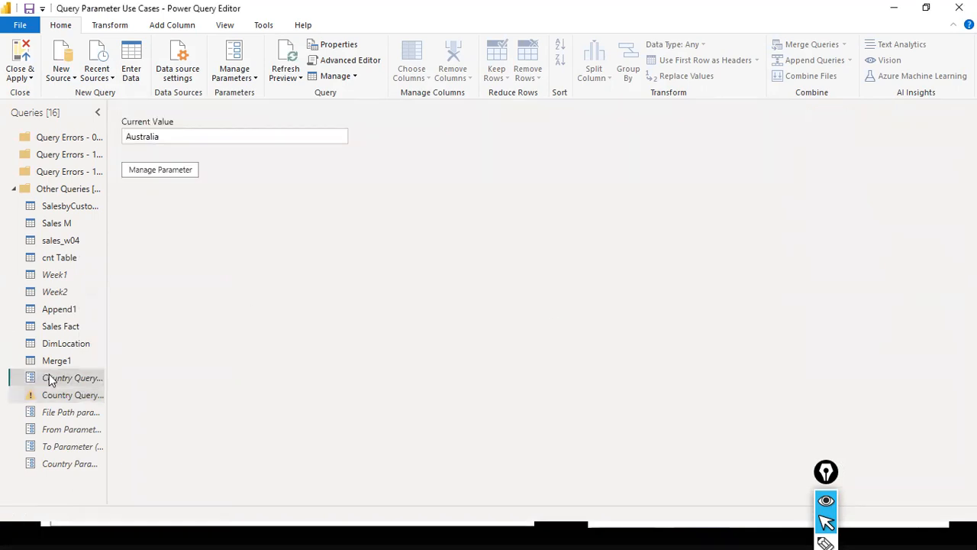
pyautogui.rightClick(48, 376)
pyautogui.click(124, 319)
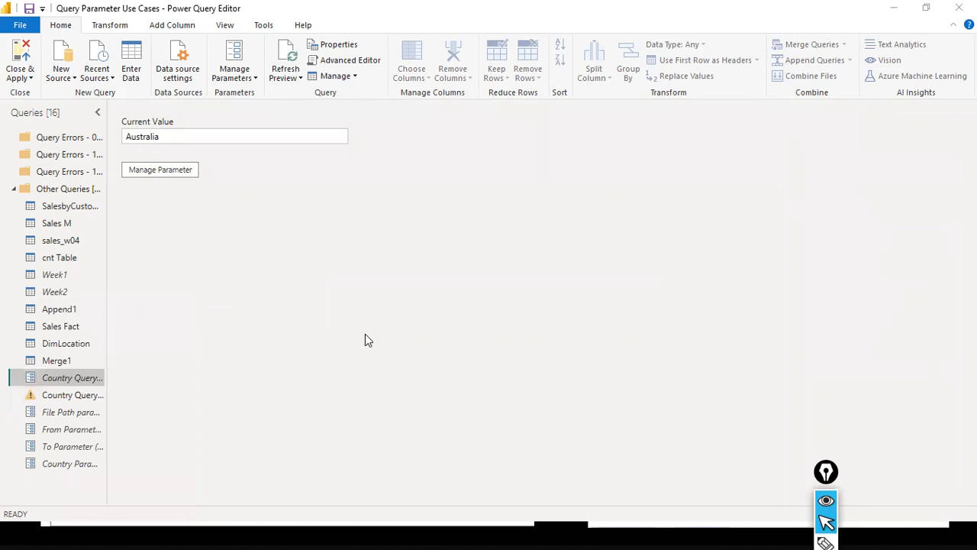
pyautogui.click(557, 291)
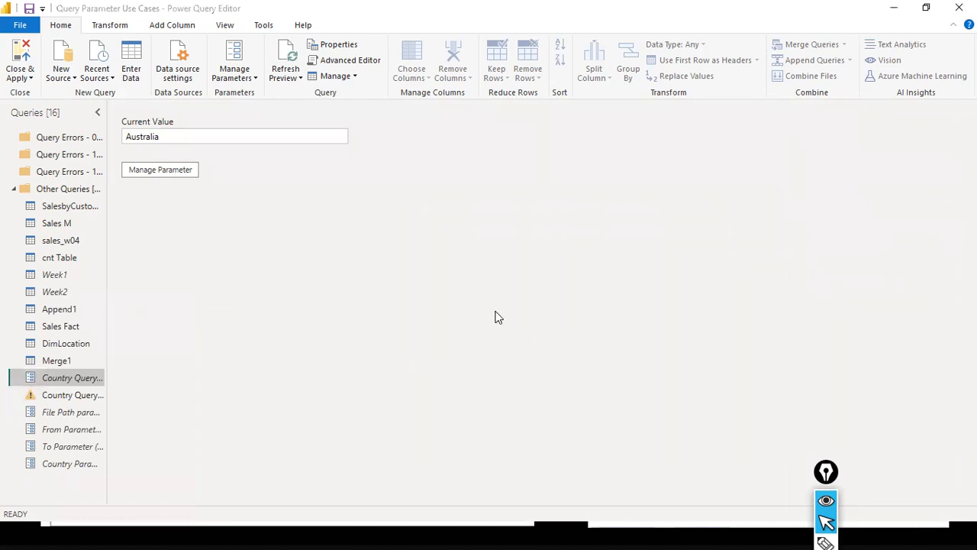
pyautogui.rightClick(78, 378)
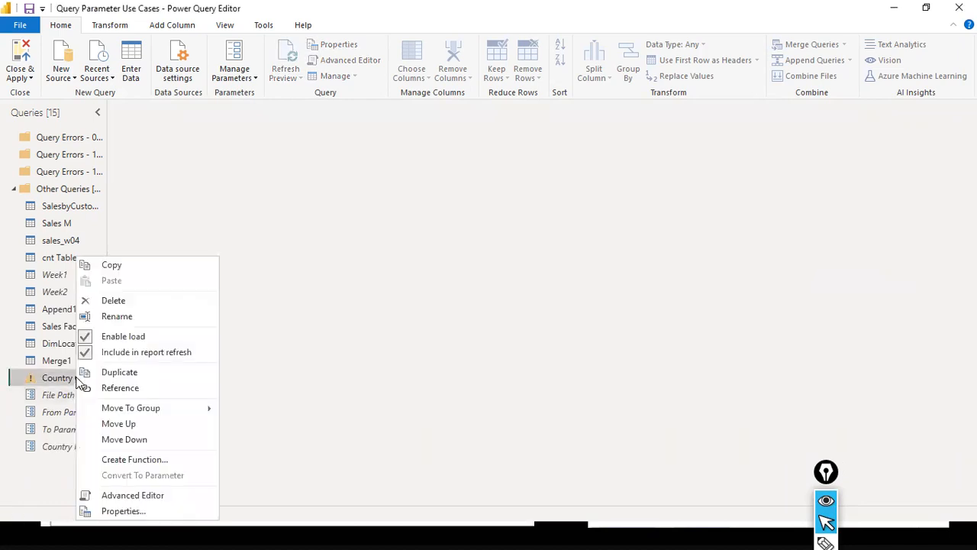
pyautogui.click(158, 304)
pyautogui.click(557, 291)
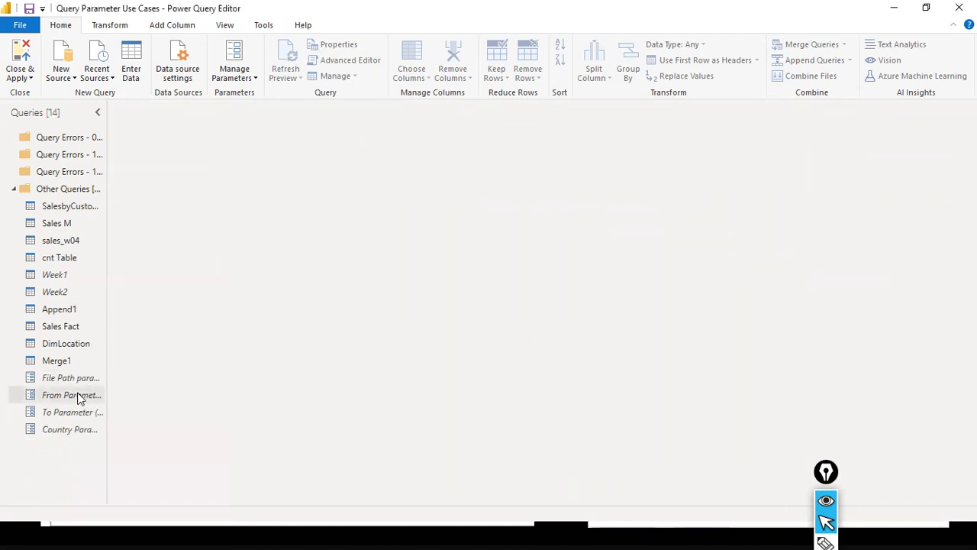
# - Delete the From Parameter and the To Parameter from the queries
pyautogui.rightClick(80, 397)
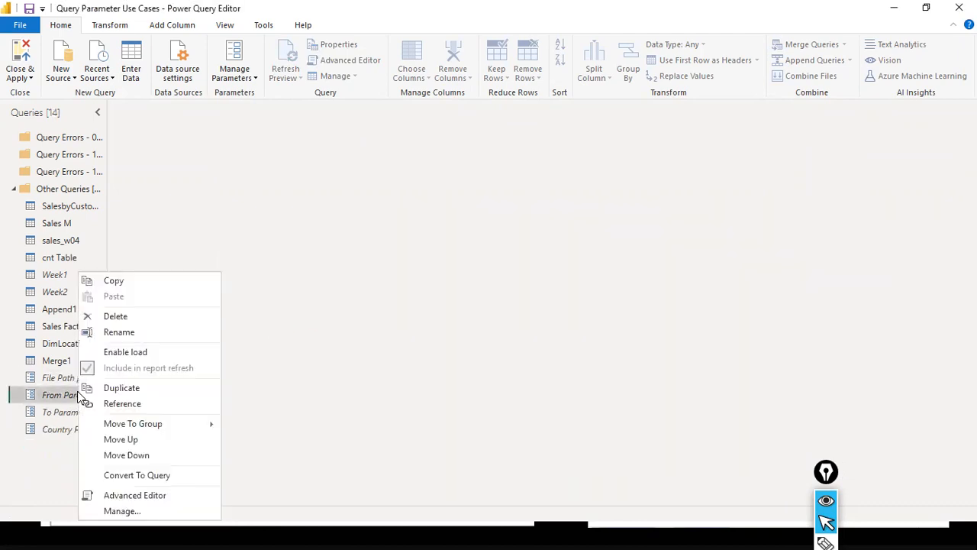
pyautogui.click(161, 317)
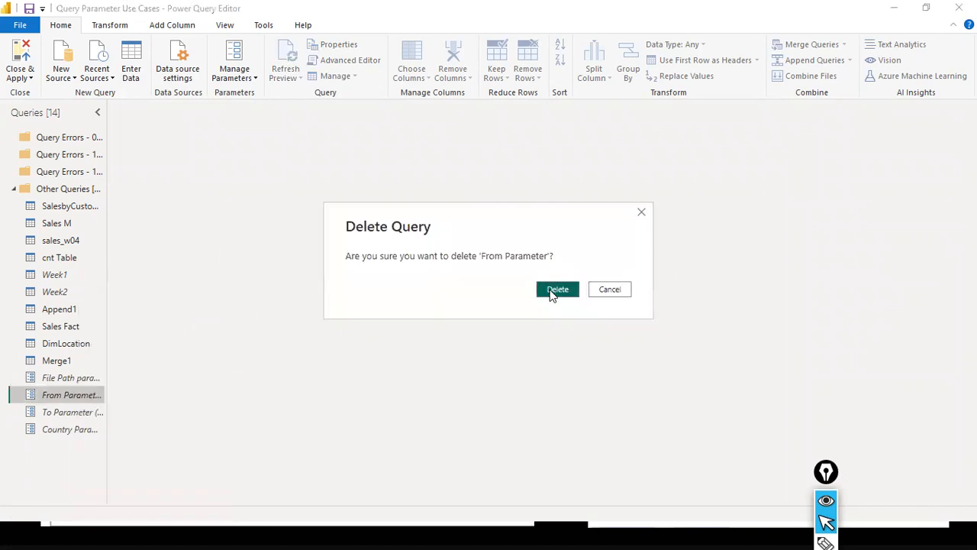
pyautogui.click(555, 291)
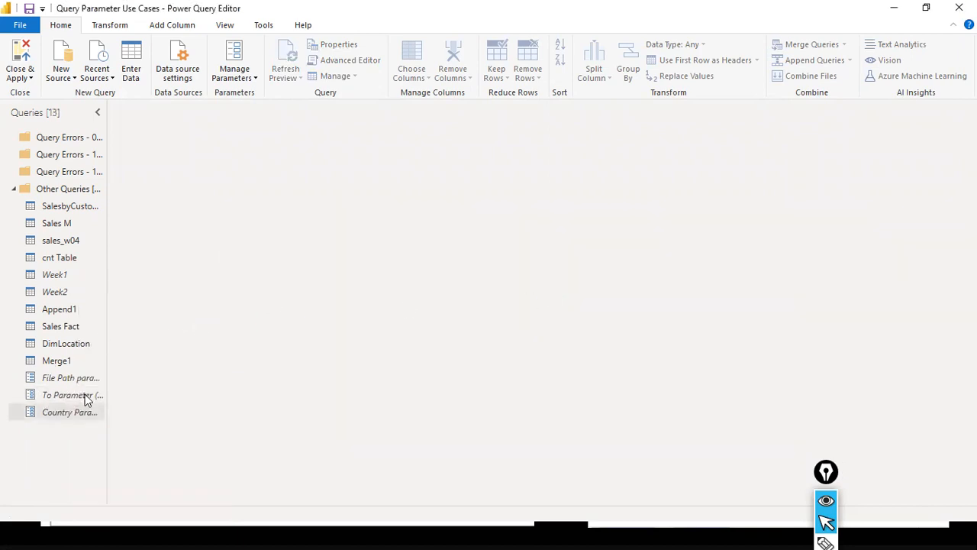
pyautogui.rightClick(85, 399)
pyautogui.click(174, 315)
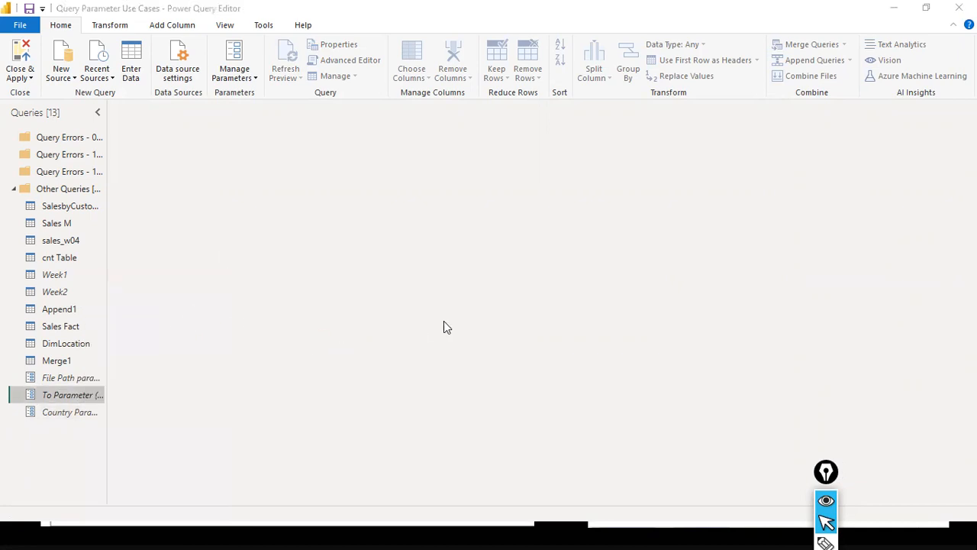
pyautogui.click(556, 292)
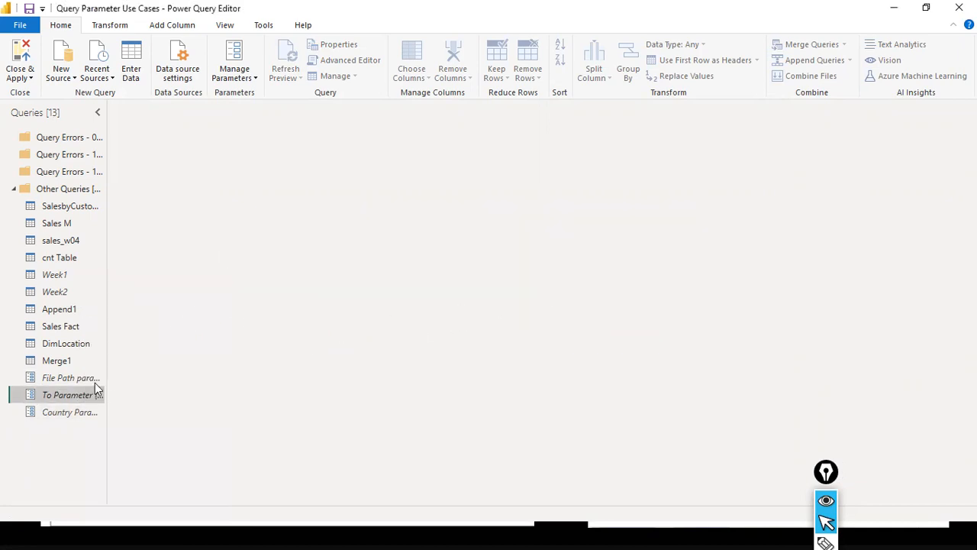
# - Try to delete the File Path parameter
pyautogui.click(84, 380)
pyautogui.rightClick(84, 378)
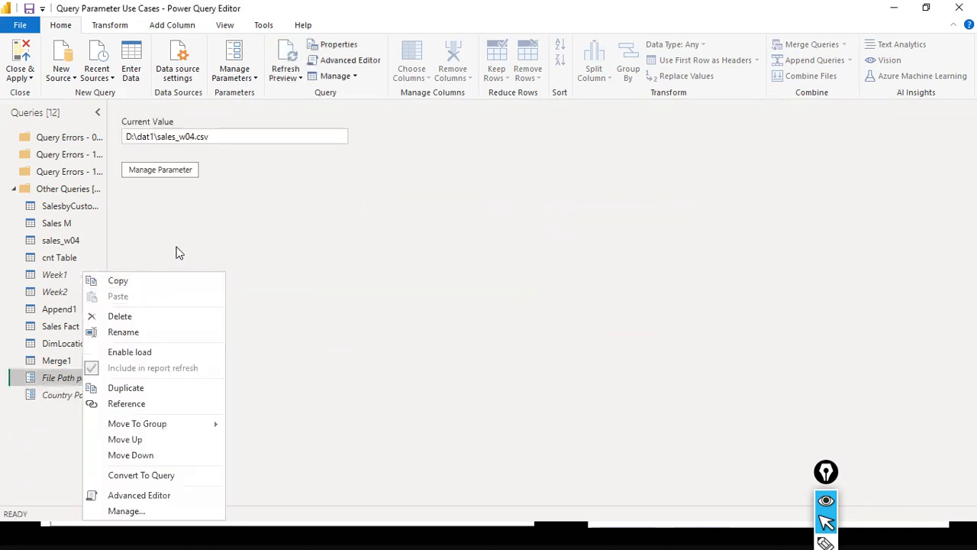
pyautogui.click(119, 315)
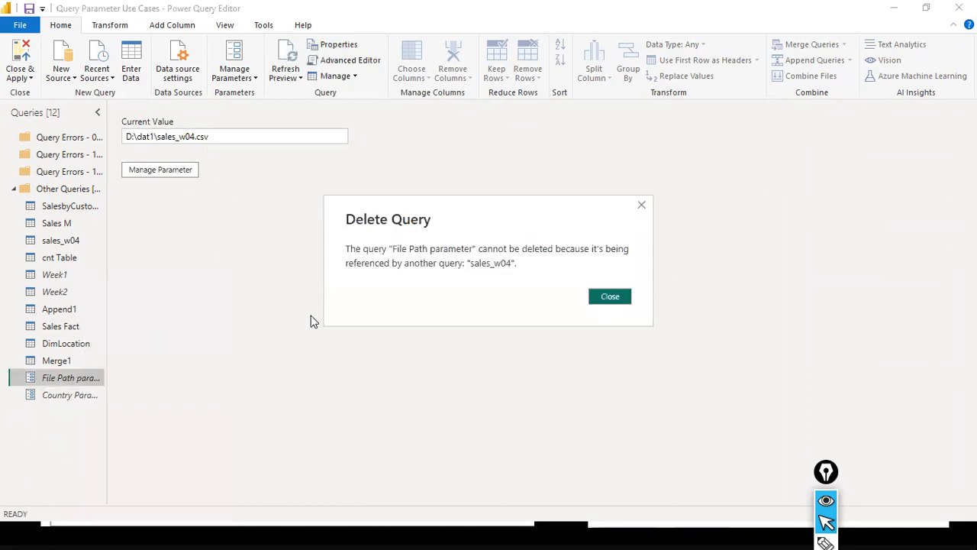
pyautogui.click(603, 302)
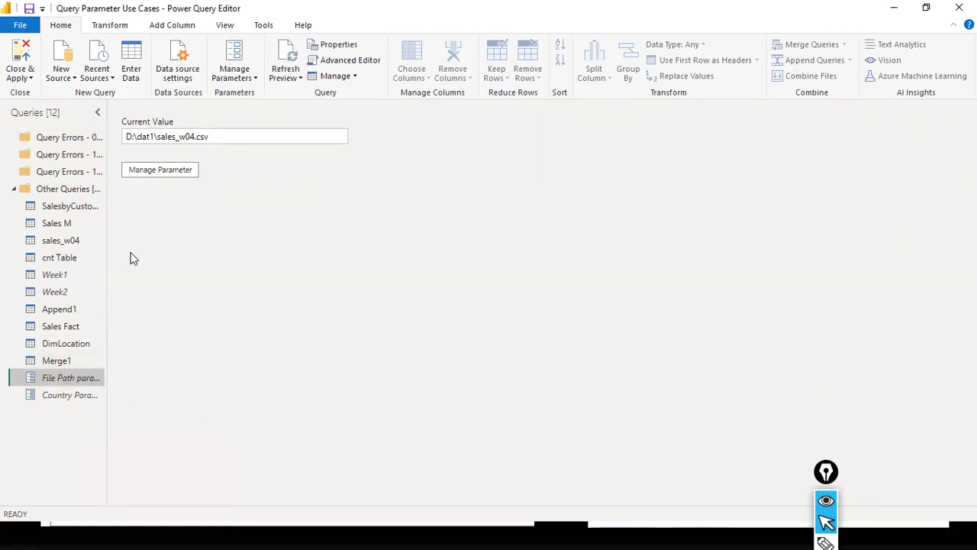
# - Change the file path in the sales_w04 Source step from a parameter to the text D:\dat1\sales_w04.csv
pyautogui.click(60, 240)
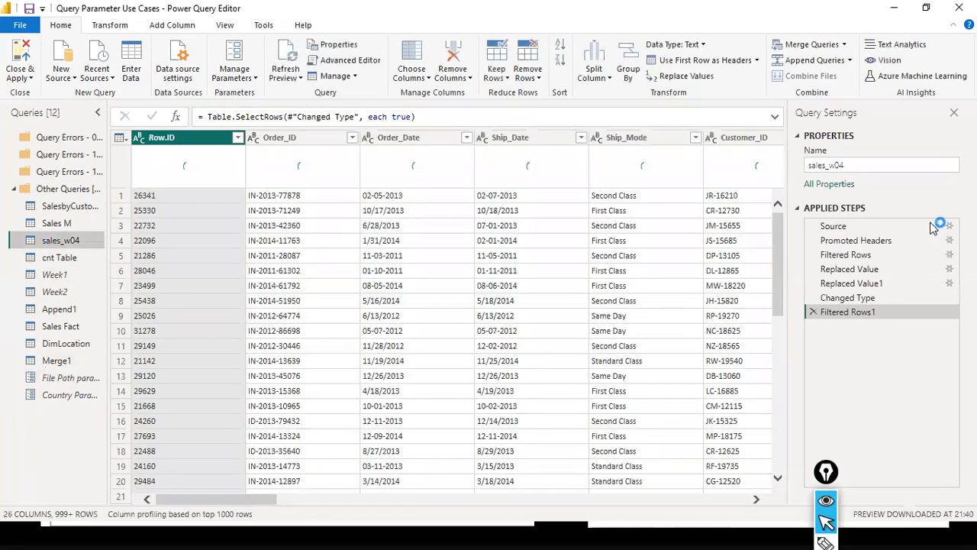
pyautogui.click(935, 226)
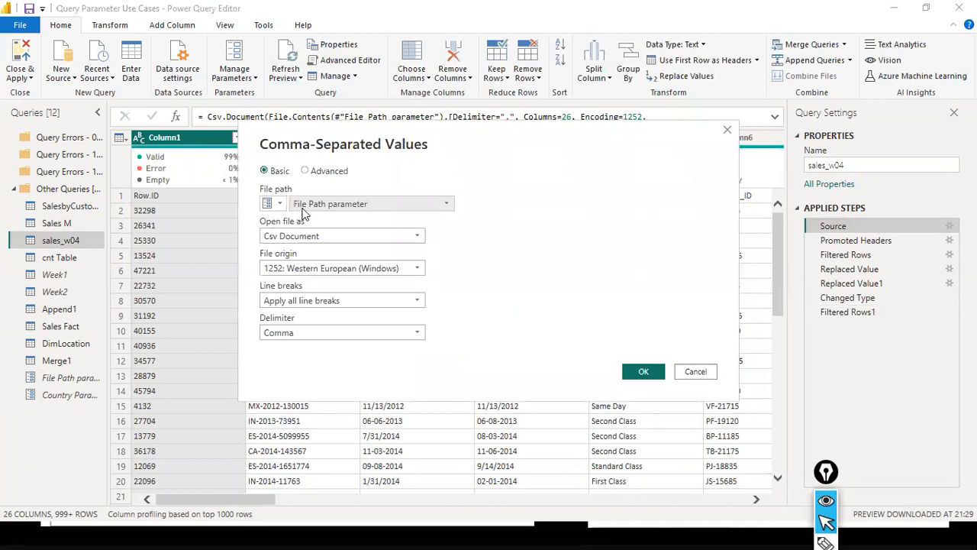
pyautogui.click(280, 203)
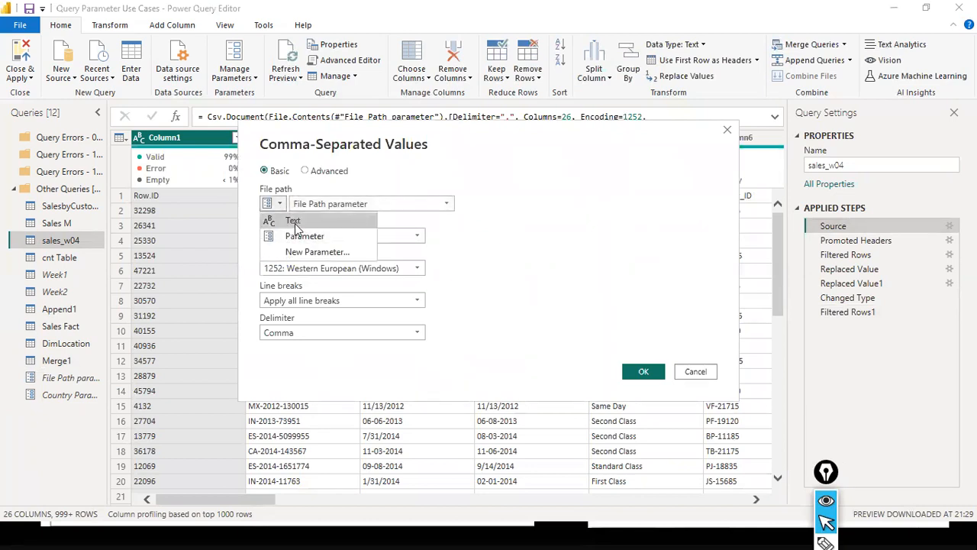
pyautogui.click(295, 224)
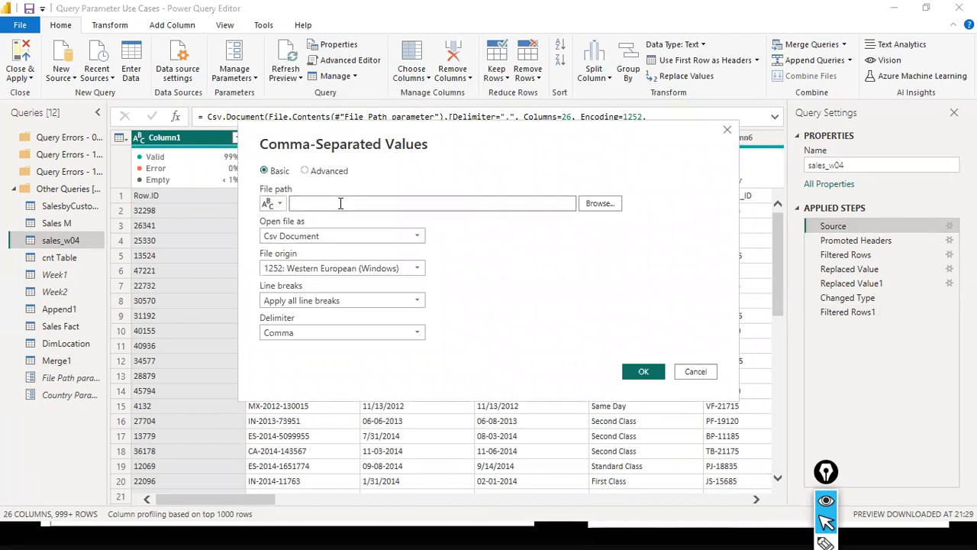
pyautogui.write('D:\\dat1\\saa')
pyautogui.click(643, 372)
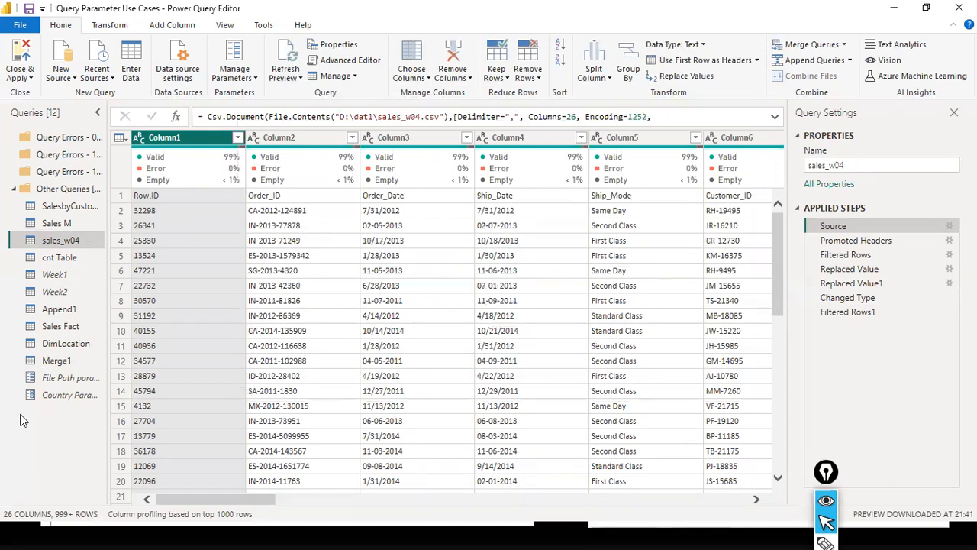
# - Delete the File Path parameter from the queries
pyautogui.click(65, 378)
pyautogui.rightClick(65, 378)
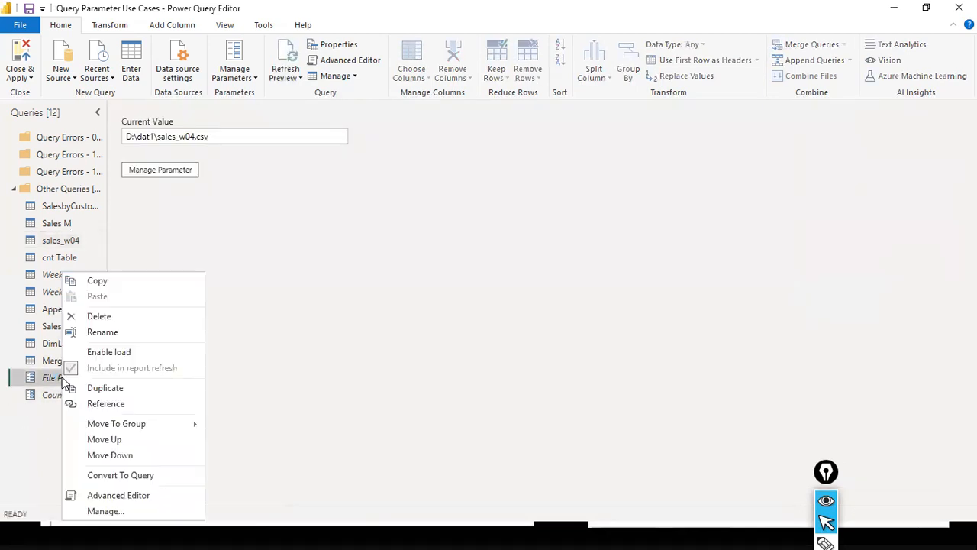
pyautogui.click(121, 317)
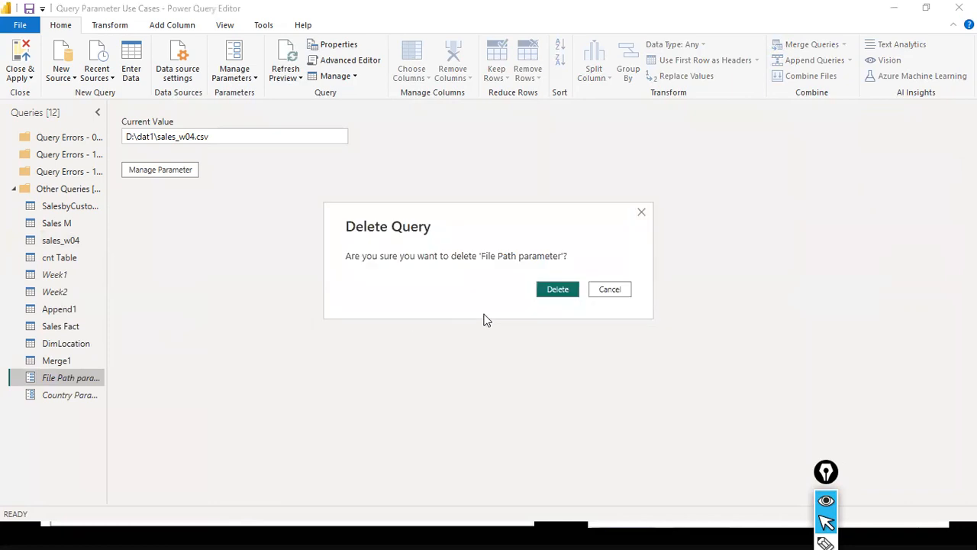
pyautogui.click(574, 298)
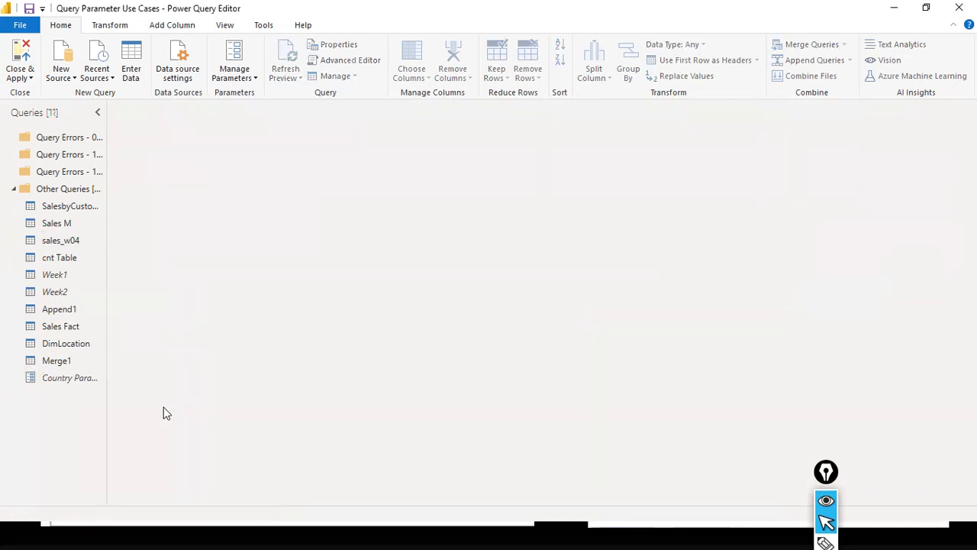
pyautogui.click(52, 385)
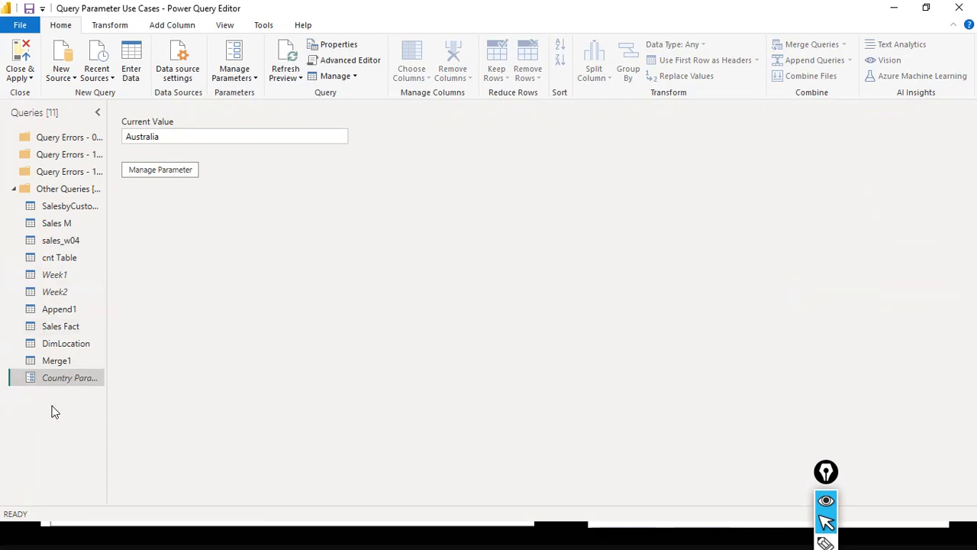
pyautogui.rightClick(39, 447)
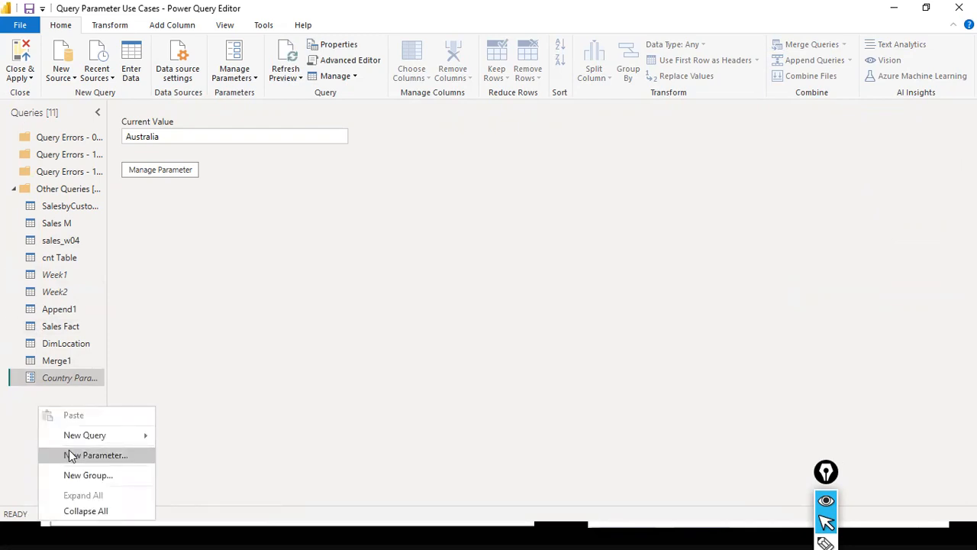
pyautogui.click(248, 420)
pyautogui.click(256, 79)
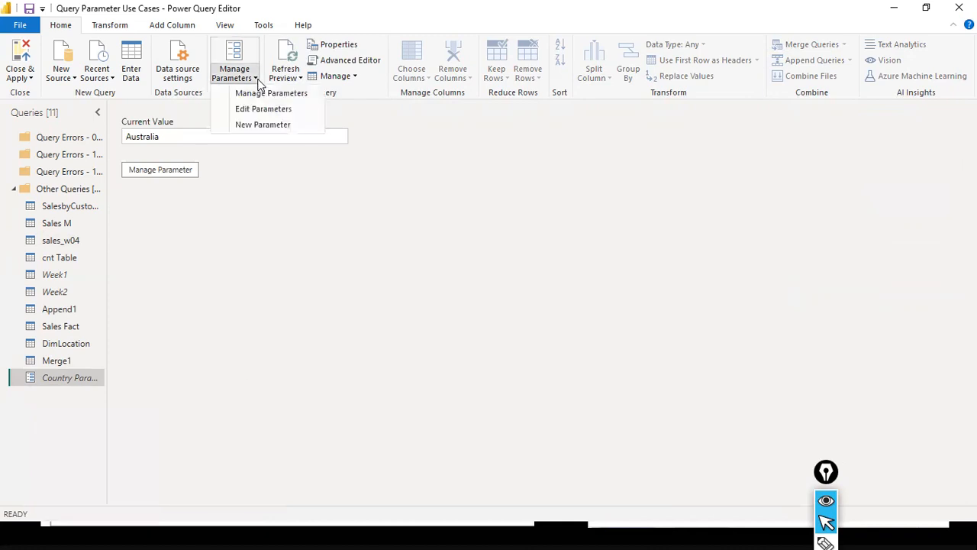
pyautogui.click(262, 126)
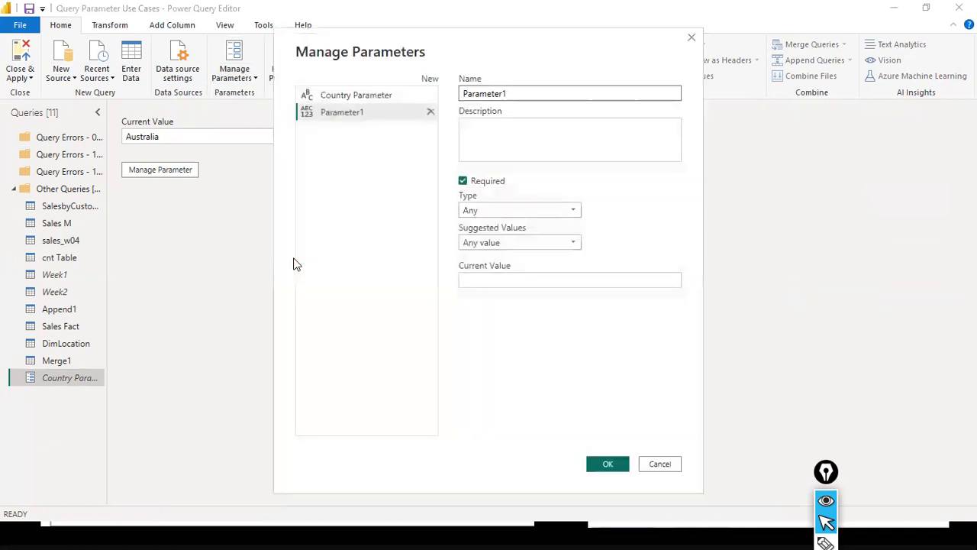
pyautogui.press('Escape')
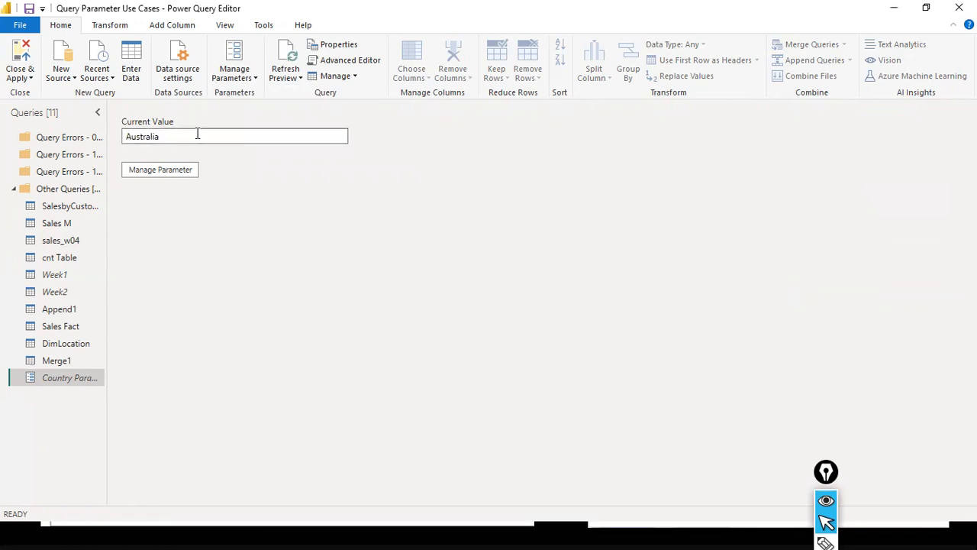
# - Open the settings of the Country Parameter, choose Any value for its suggested values and accept them
pyautogui.click(153, 135)
pyautogui.click(156, 178)
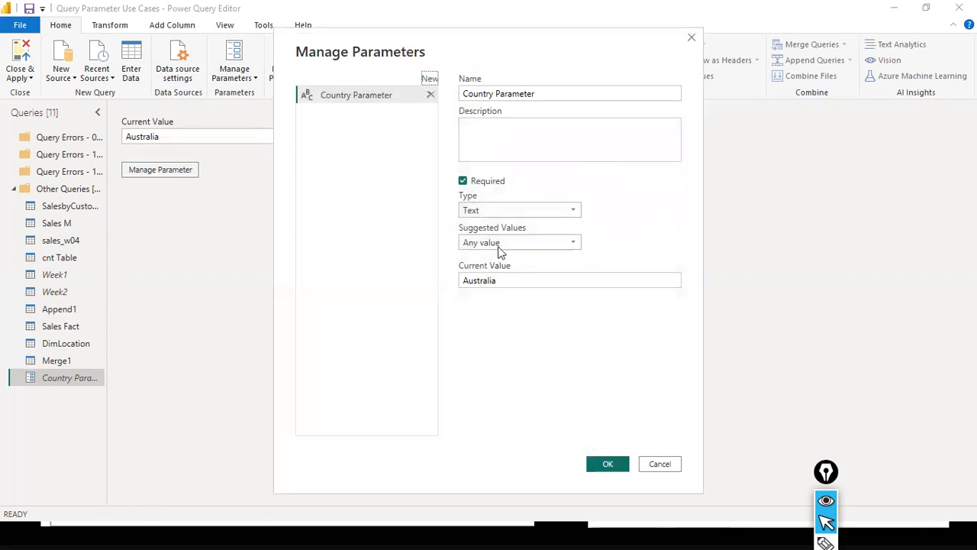
pyautogui.click(546, 243)
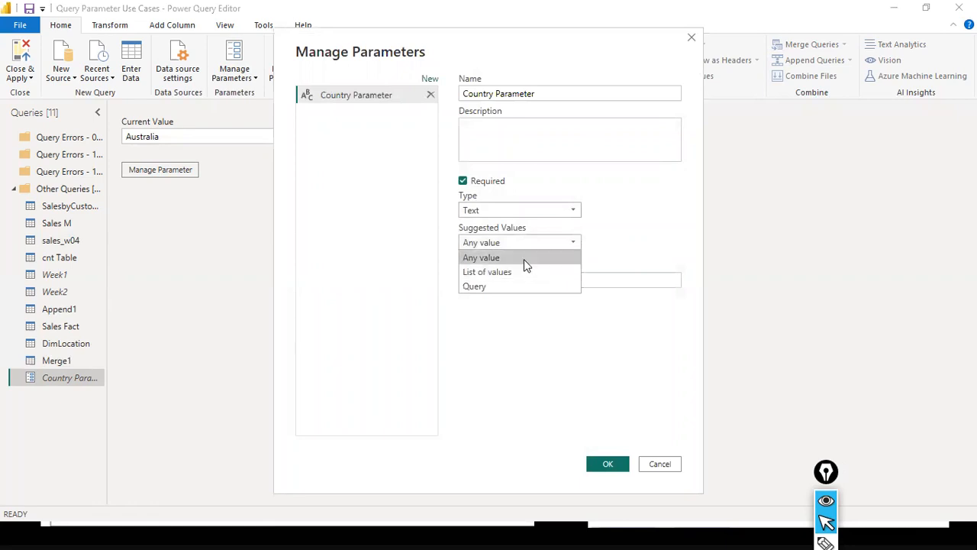
pyautogui.click(523, 259)
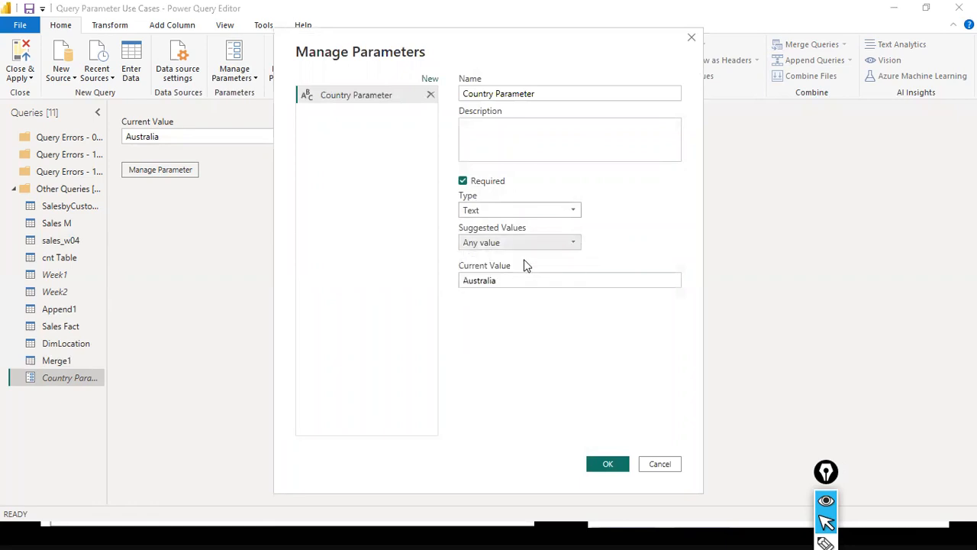
pyautogui.click(603, 464)
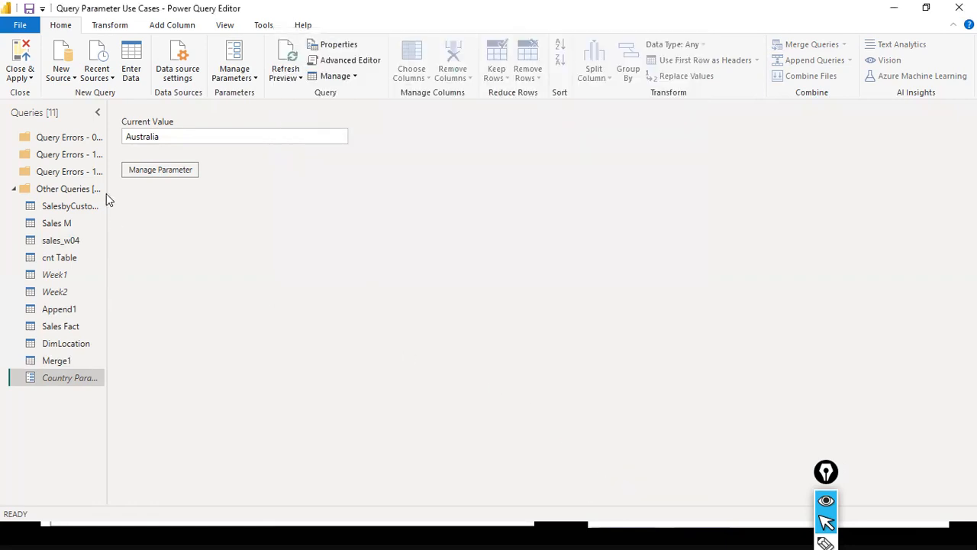
# - Close the Power Query Editor and apply the pending query changes to the report
pyautogui.click(20, 25)
pyautogui.click(31, 61)
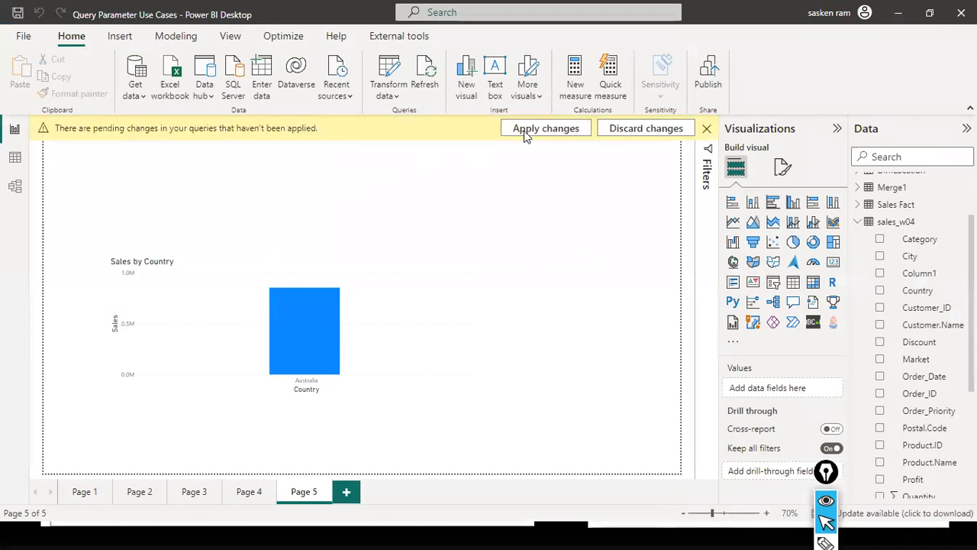
pyautogui.click(525, 135)
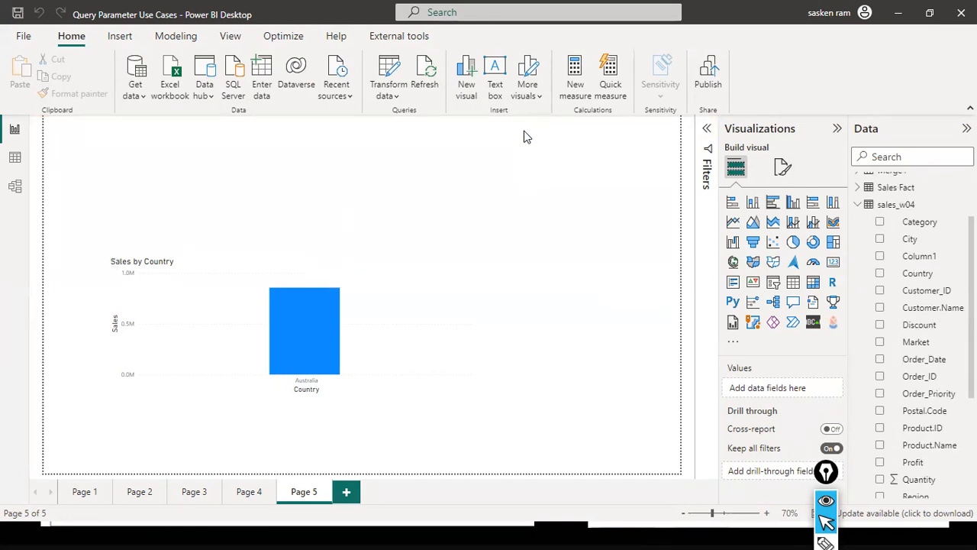
# - Edit the parameters from the report and try to accept an empty value for the Country Parameter
pyautogui.click(390, 105)
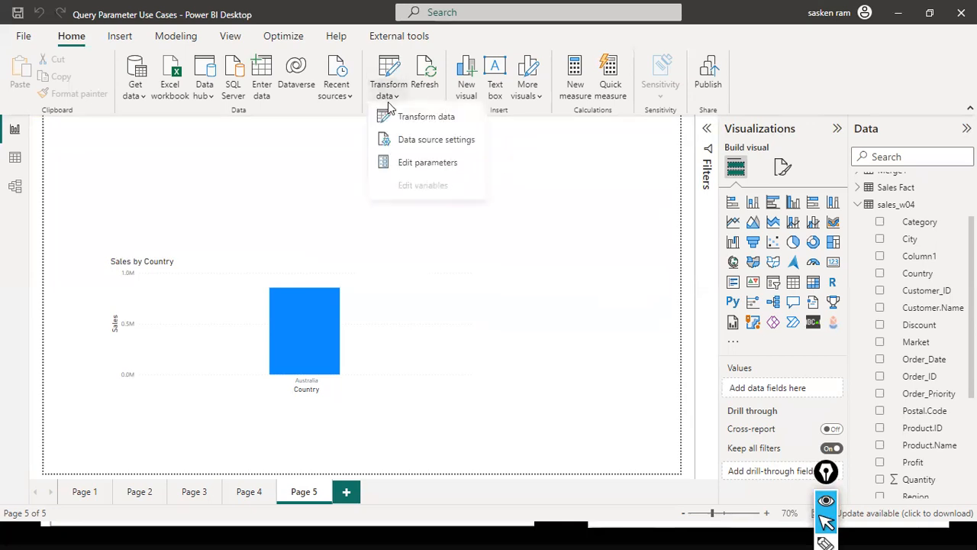
pyautogui.click(405, 164)
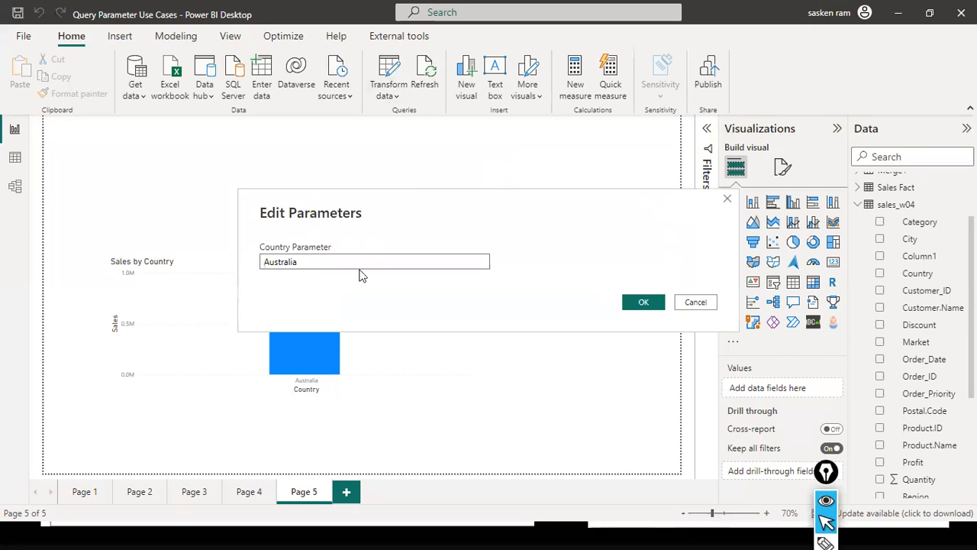
pyautogui.moveTo(299, 261); pyautogui.dragTo(152, 211)
pyautogui.write('United')
pyautogui.press('BackSpace')
pyautogui.press('BackSpace')
pyautogui.press('BackSpace')
pyautogui.press('BackSpace')
pyautogui.press('BackSpace')
pyautogui.press('BackSpace')
pyautogui.click(648, 303)
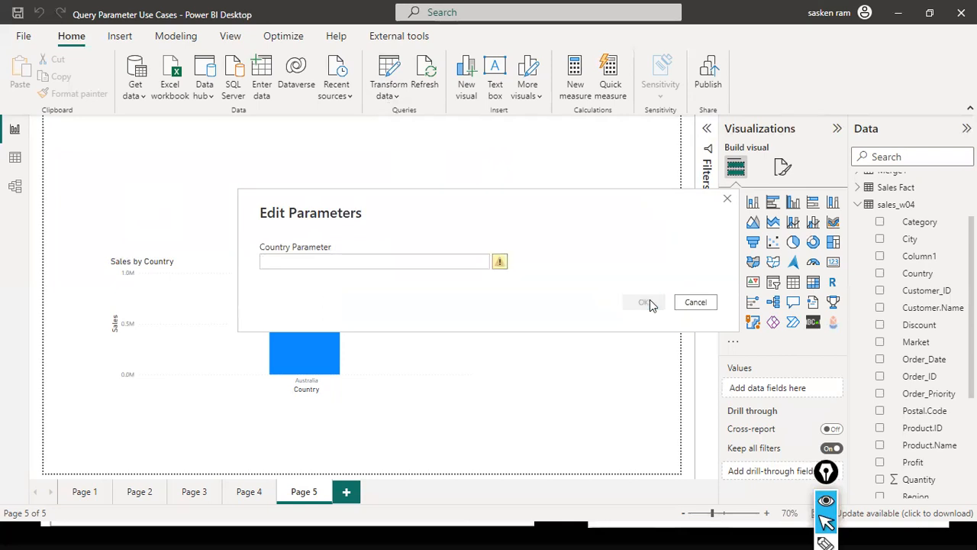
# - Set the Country Parameter to United States and accept it for the report
pyautogui.click(426, 261)
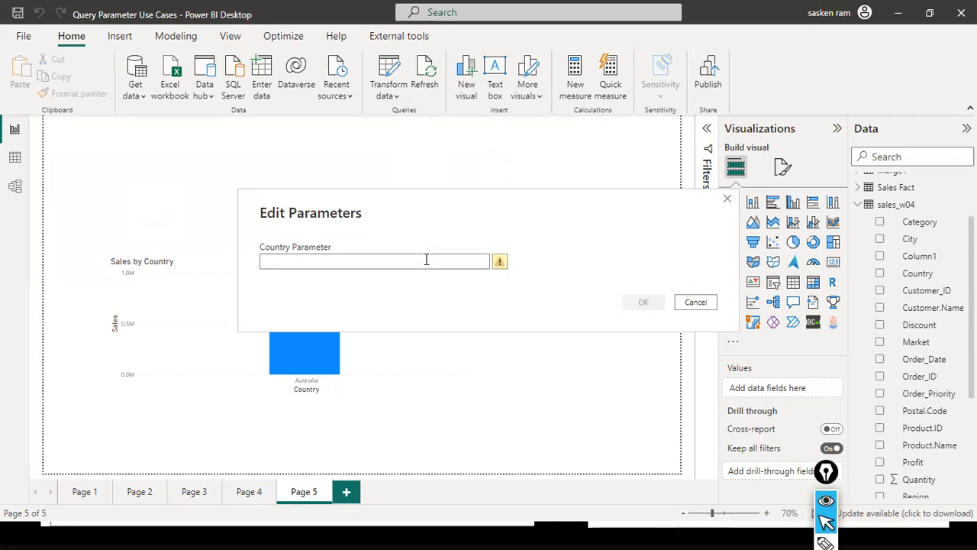
pyautogui.write('United States')
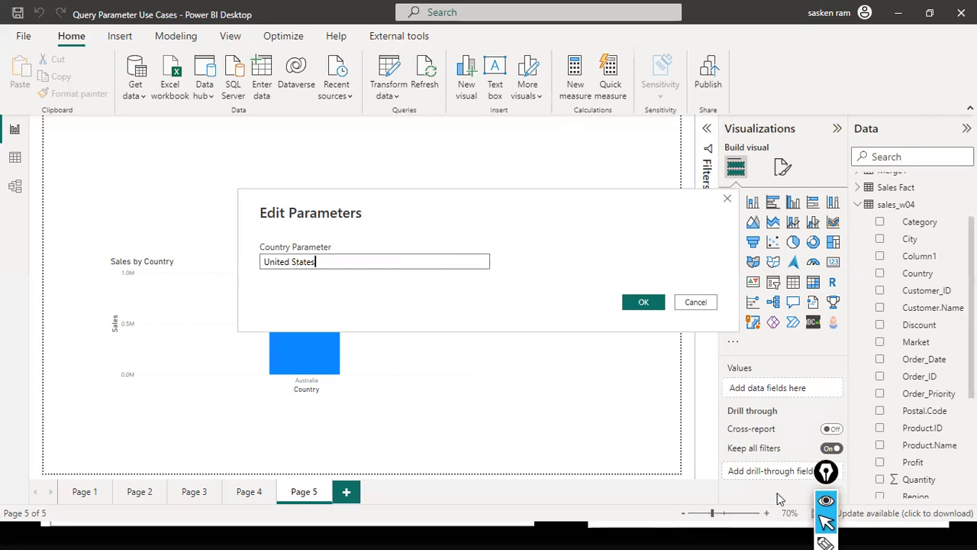
pyautogui.click(641, 304)
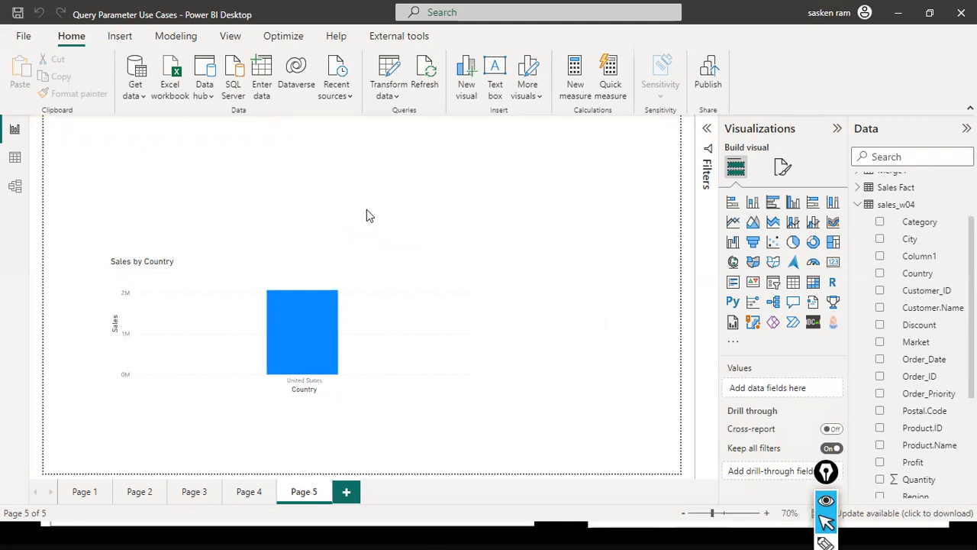
pyautogui.hotkey('alt', 'Tab')
pyautogui.hotkey('alt', 'Tab')
pyautogui.hotkey('alt', 'Tab')
pyautogui.hotkey('alt', 'Tab')
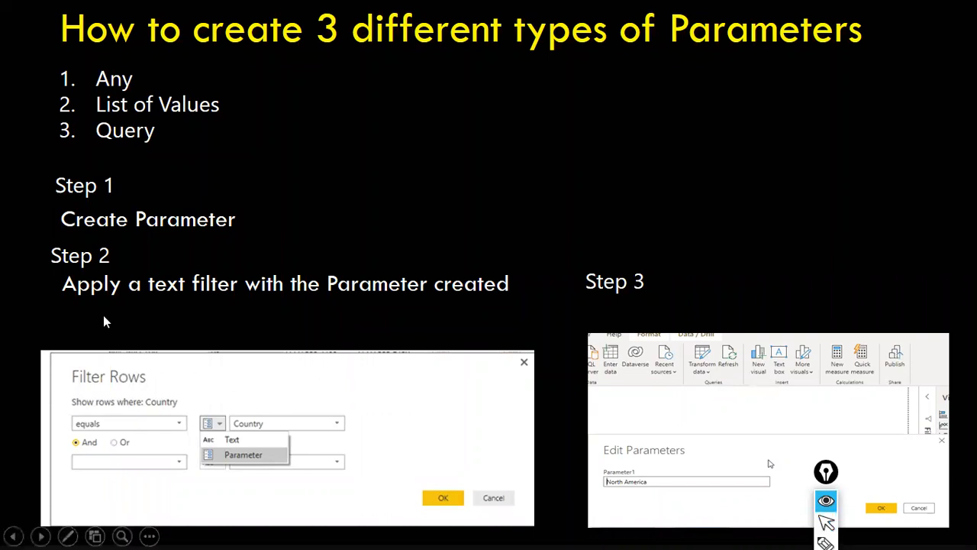
pyautogui.moveTo(93, 302); pyautogui.dragTo(105, 359)
pyautogui.moveTo(172, 367); pyautogui.dragTo(174, 389)
pyautogui.moveTo(17, 442); pyautogui.dragTo(63, 426)
pyautogui.moveTo(431, 375); pyautogui.dragTo(267, 457)
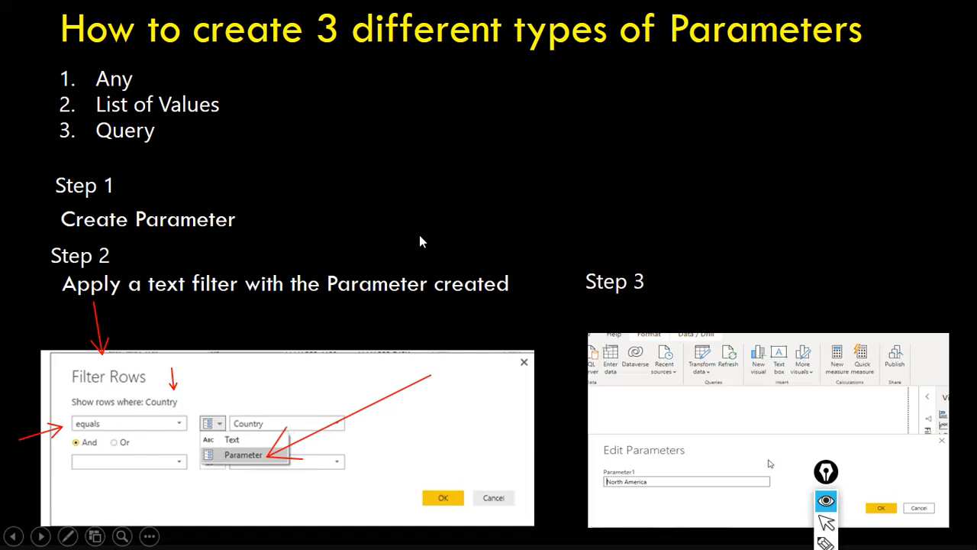
pyautogui.moveTo(720, 212); pyautogui.dragTo(731, 312)
pyautogui.moveTo(733, 410); pyautogui.dragTo(714, 366)
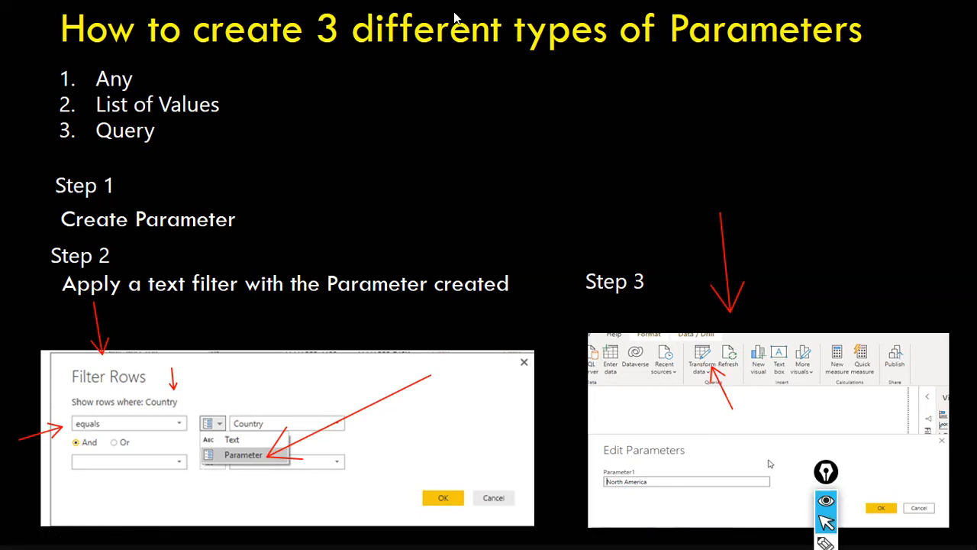
pyautogui.hotkey('alt', 'Tab')
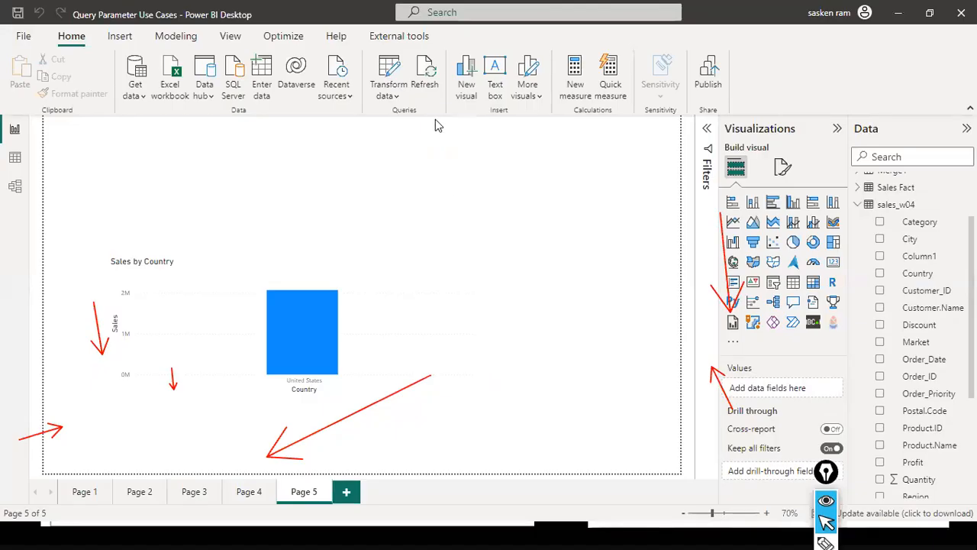
# - Examine how the Country Parameter's value can be entered from the report and leave without changing it
pyautogui.click(391, 95)
pyautogui.click(419, 176)
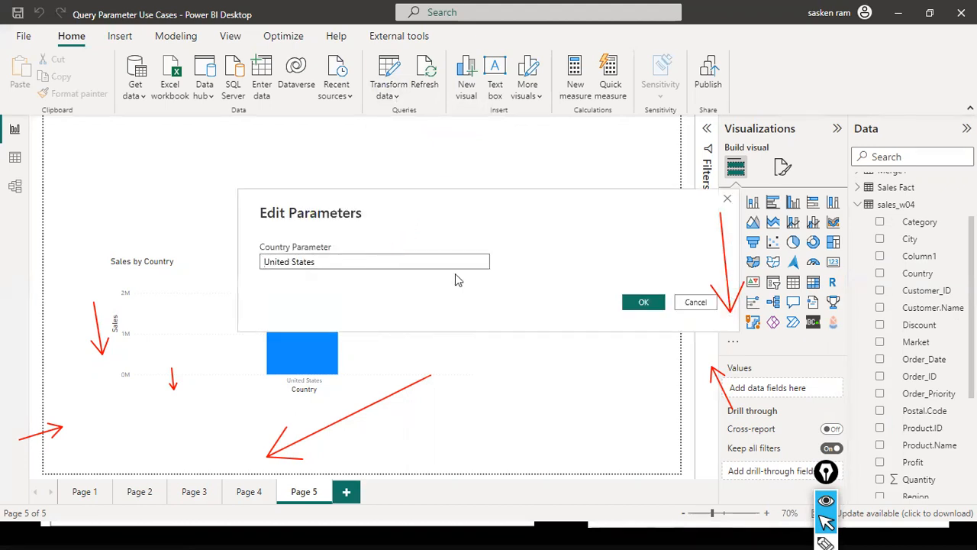
pyautogui.click(409, 262)
pyautogui.moveTo(409, 261); pyautogui.dragTo(30, 233)
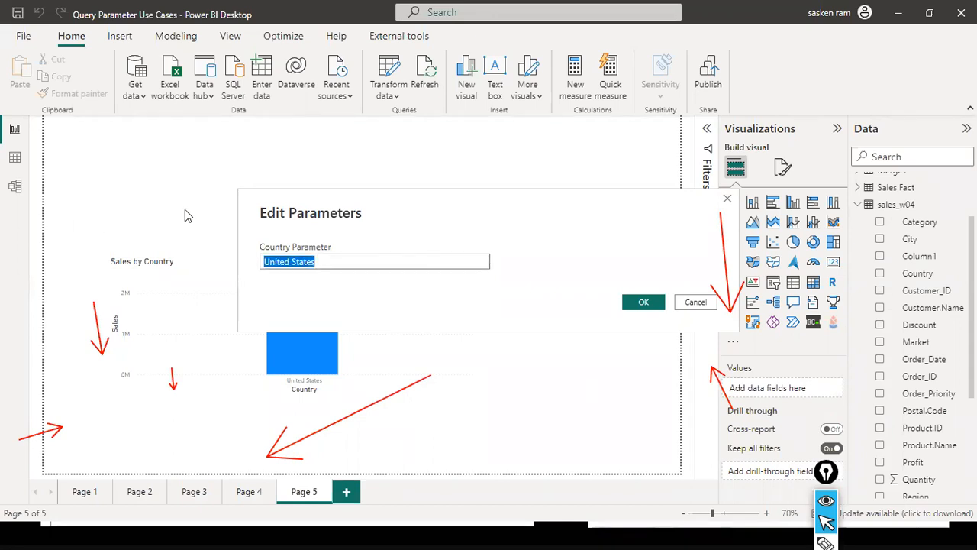
pyautogui.click(336, 263)
pyautogui.moveTo(336, 263); pyautogui.dragTo(244, 265)
pyautogui.click(350, 265)
pyautogui.click(419, 299)
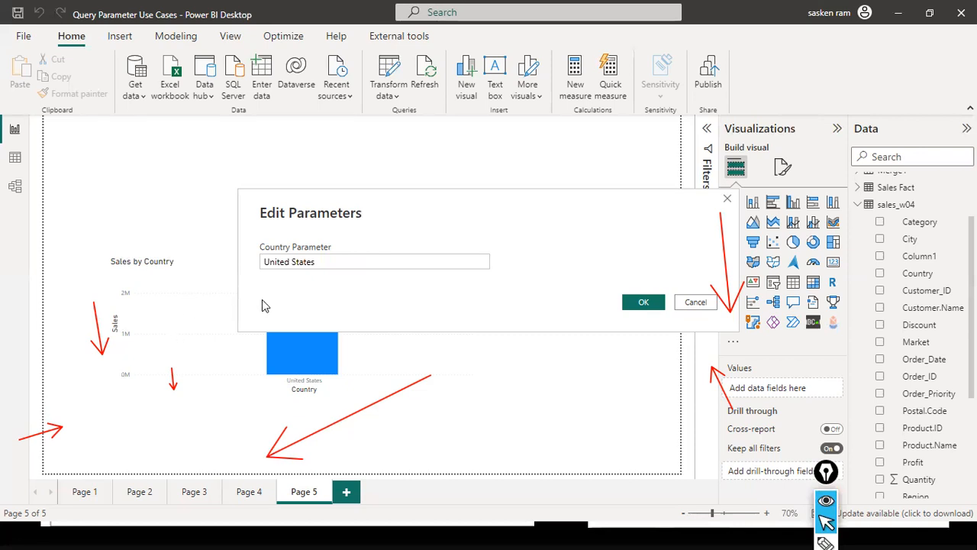
pyautogui.click(470, 258)
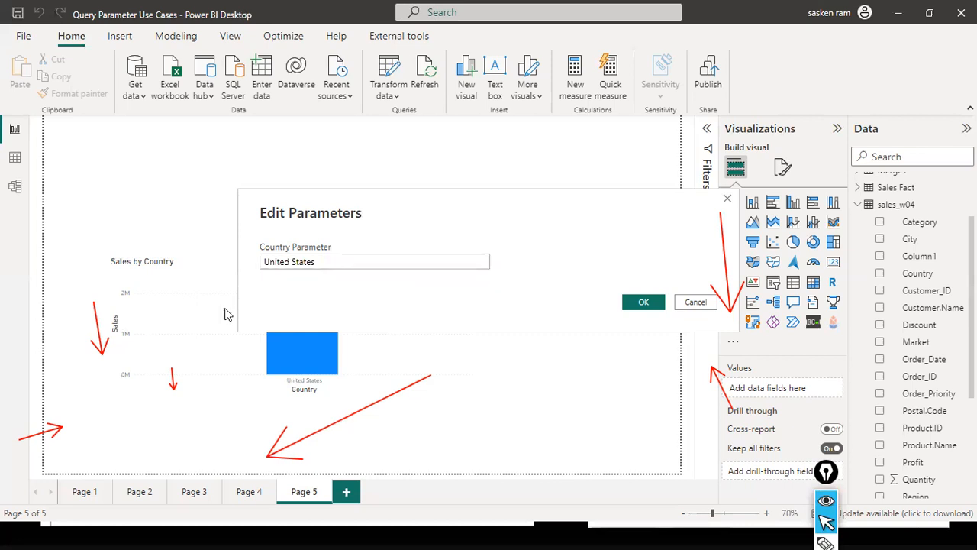
pyautogui.moveTo(315, 262); pyautogui.dragTo(251, 265)
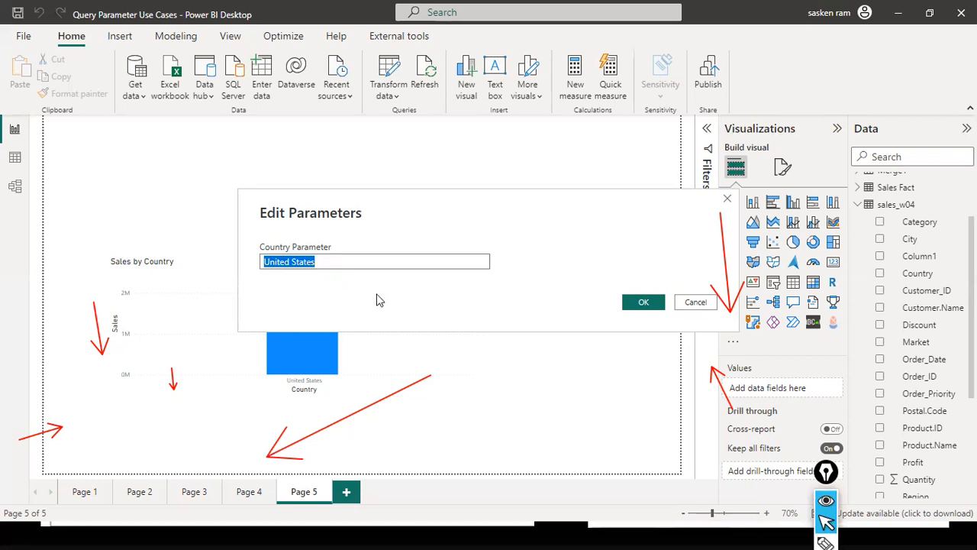
pyautogui.click(680, 300)
# - Open the Power Query Editor and bring up the settings of the Country Parameter
pyautogui.click(394, 97)
pyautogui.click(407, 120)
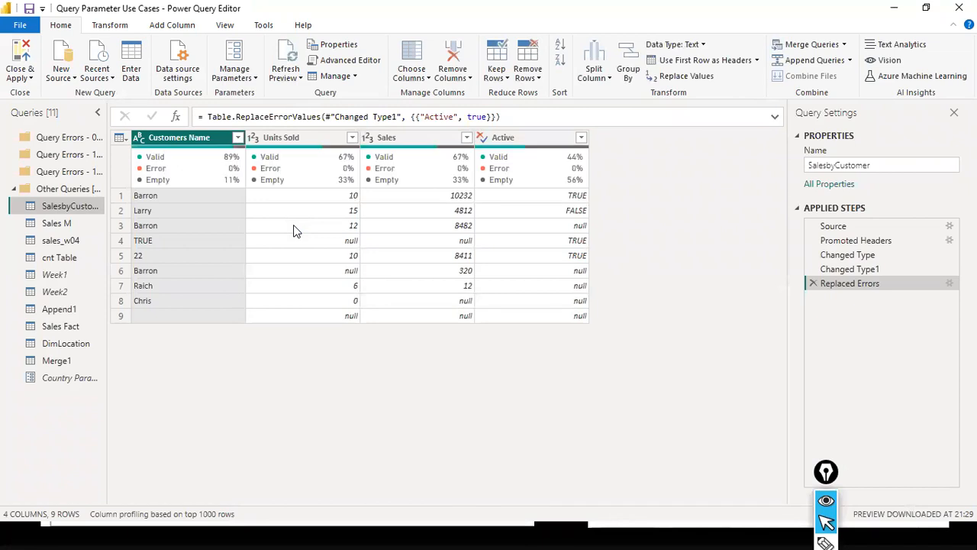
pyautogui.click(55, 386)
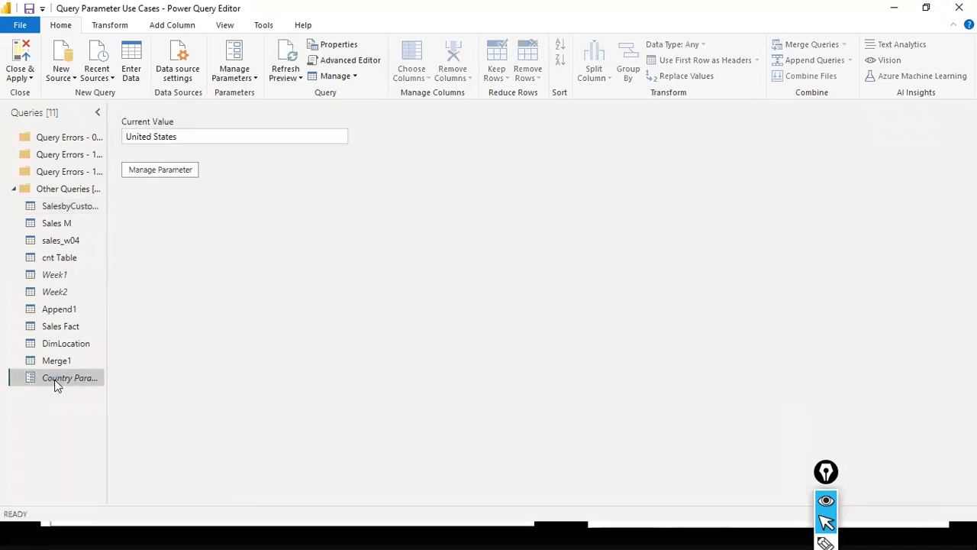
pyautogui.click(172, 176)
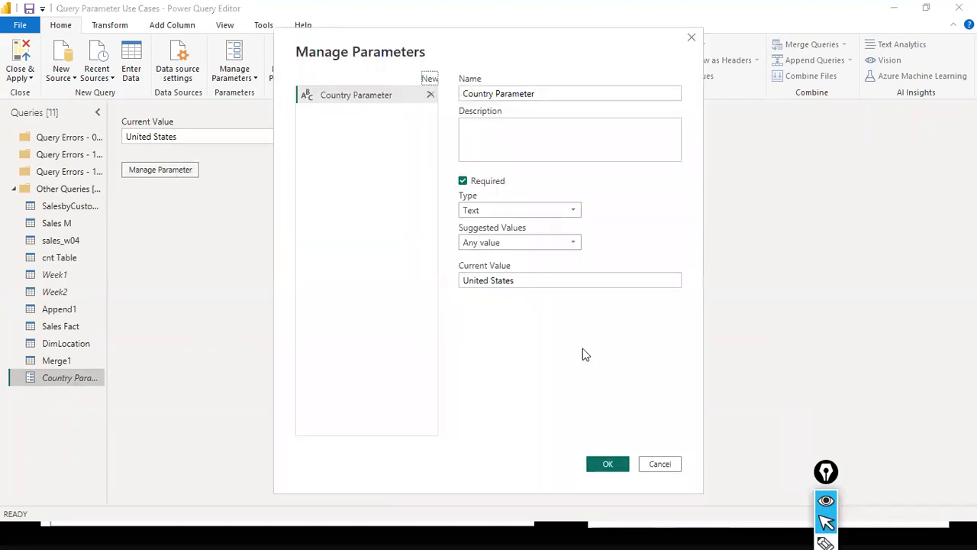
# - Change the Country Parameter's suggested values to a list of values containing United States and Australia
pyautogui.click(577, 243)
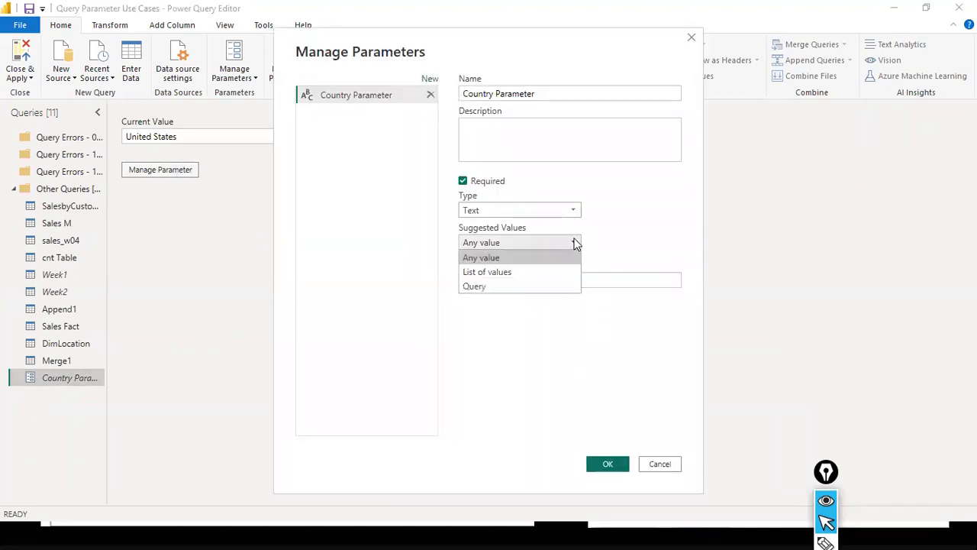
pyautogui.click(522, 276)
pyautogui.click(544, 274)
pyautogui.write('Unit')
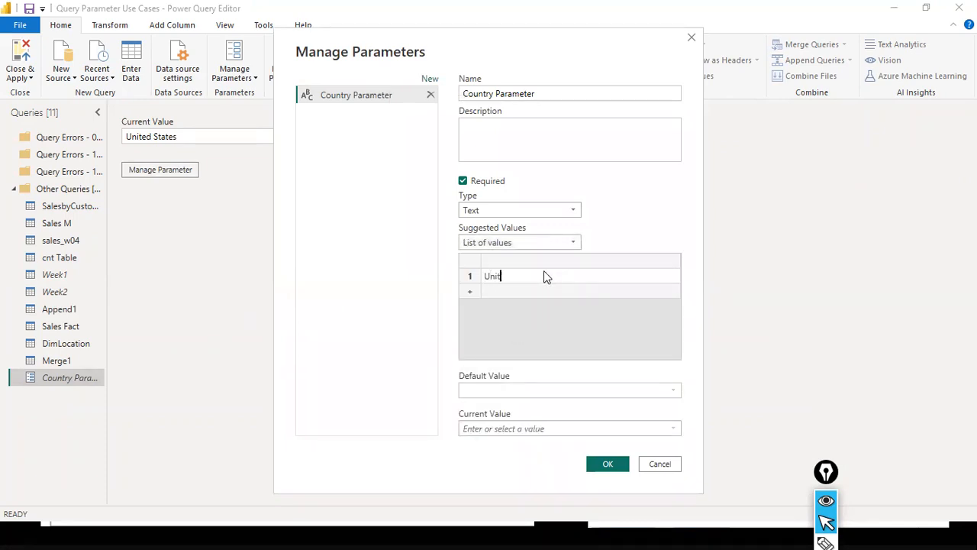
pyautogui.write('ed States')
pyautogui.press('Return')
pyautogui.click(522, 289)
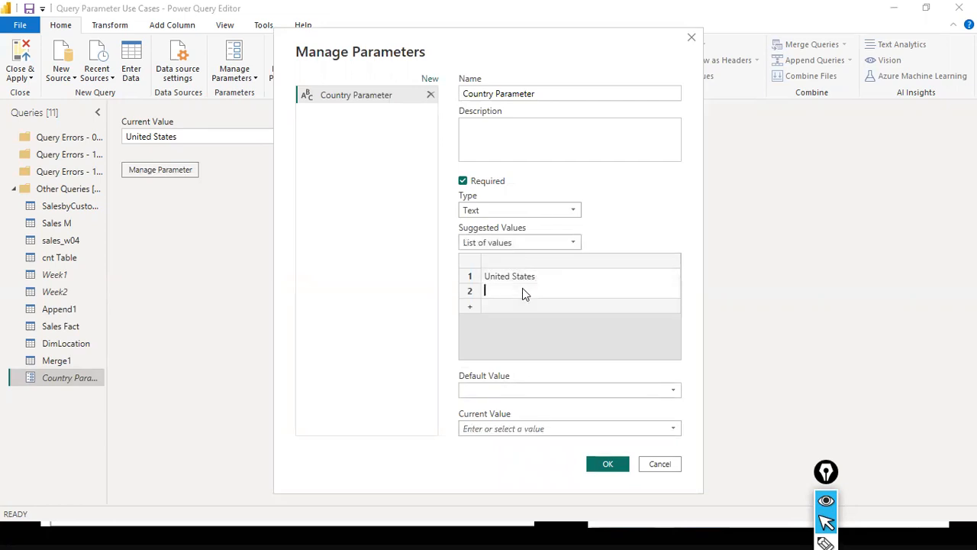
pyautogui.write('Aut')
pyautogui.click(535, 283)
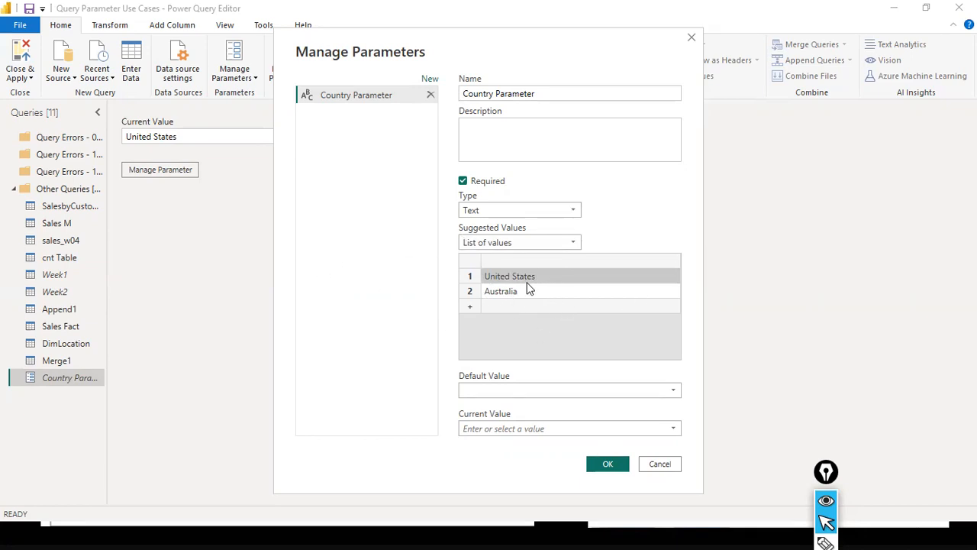
# - Set the Country Parameter's default value to United States and current value to Australia, and accept the settings
pyautogui.click(513, 389)
pyautogui.click(510, 406)
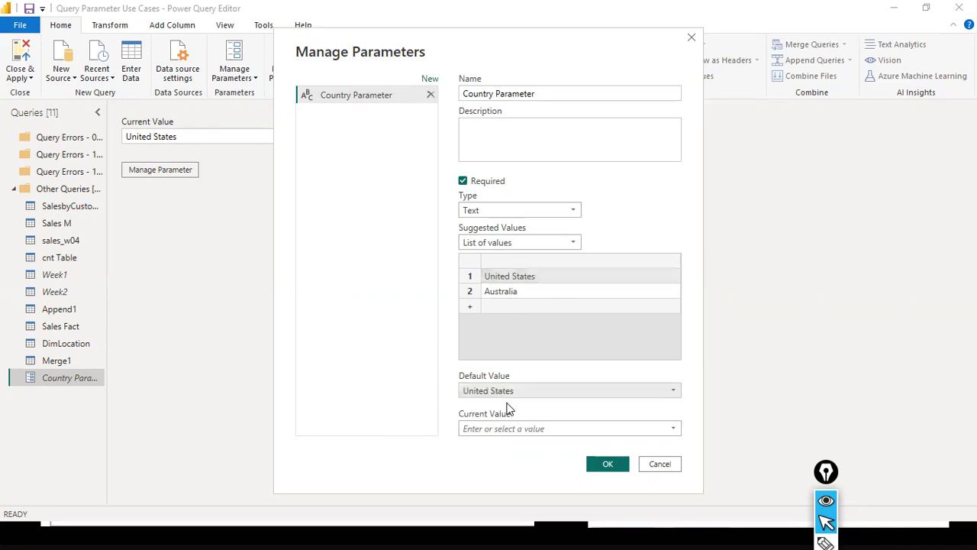
pyautogui.click(673, 431)
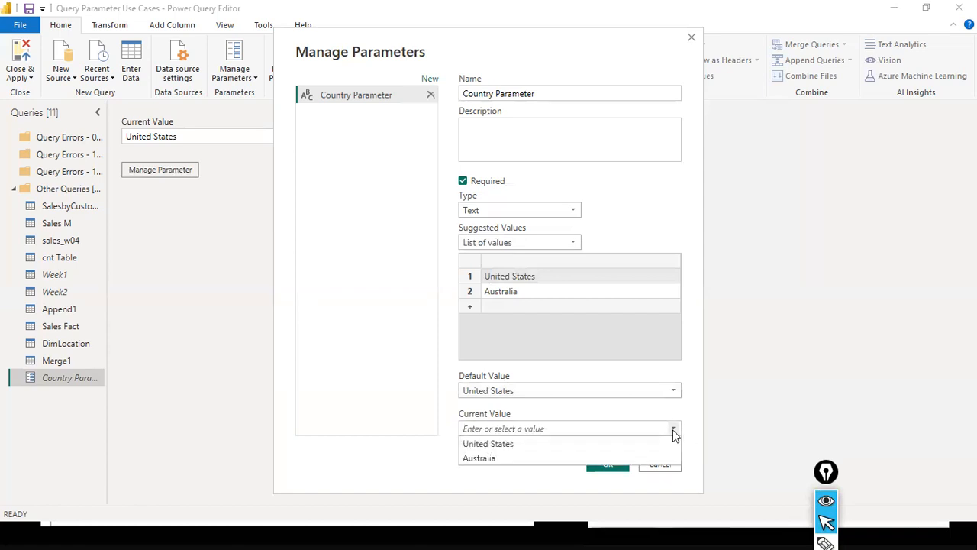
pyautogui.click(497, 458)
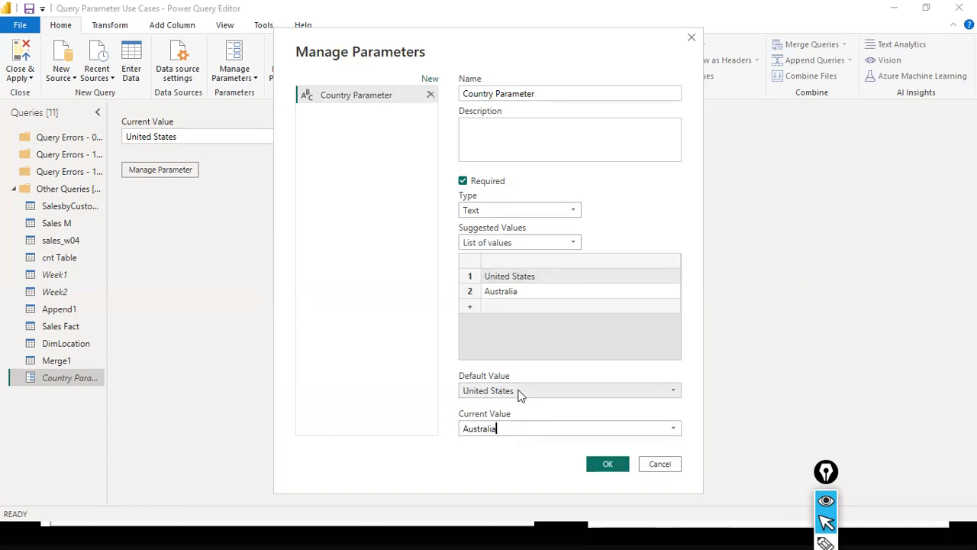
pyautogui.click(673, 391)
pyautogui.click(672, 390)
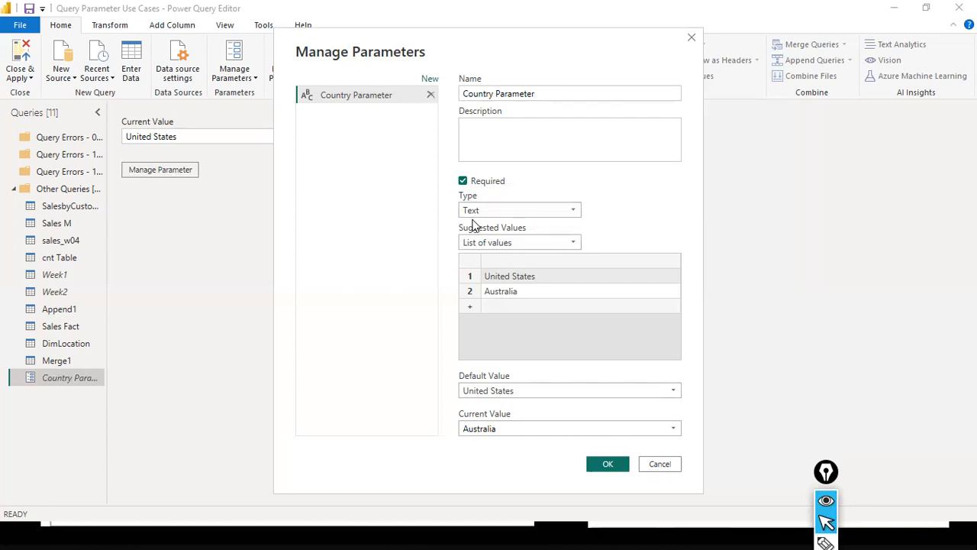
pyautogui.click(608, 465)
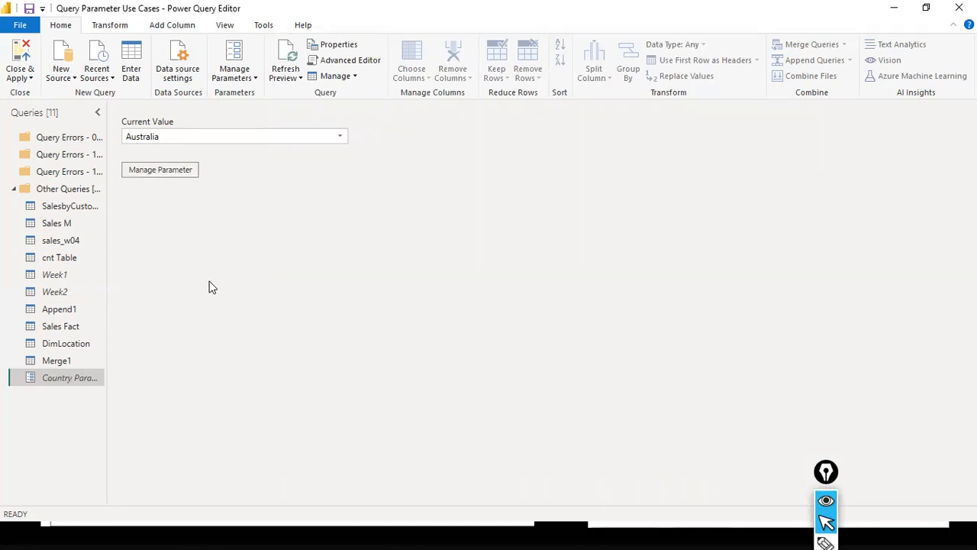
# - Filter the Country column of sales_w04 to rows that equal the Country Parameter
pyautogui.click(62, 241)
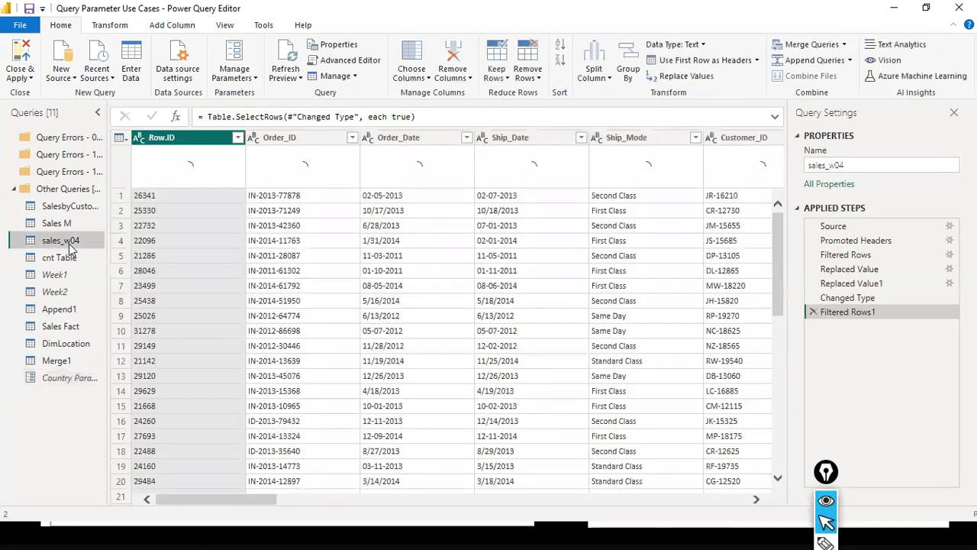
pyautogui.moveTo(241, 500); pyautogui.dragTo(407, 454)
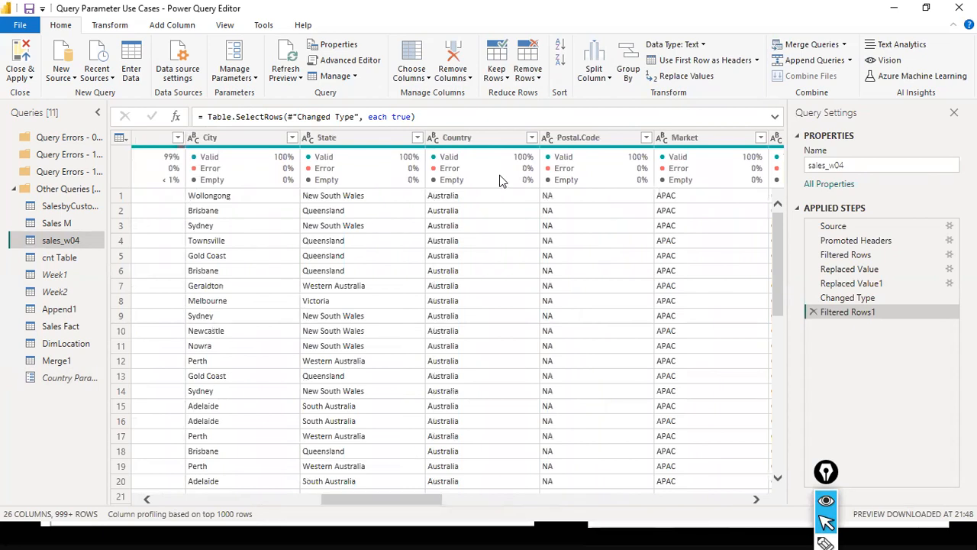
pyautogui.click(531, 138)
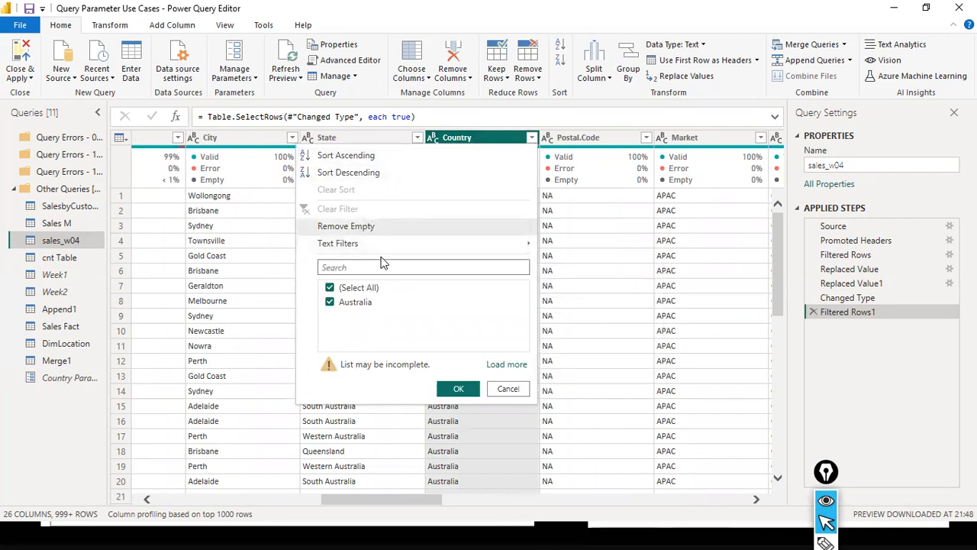
pyautogui.moveTo(532, 250)
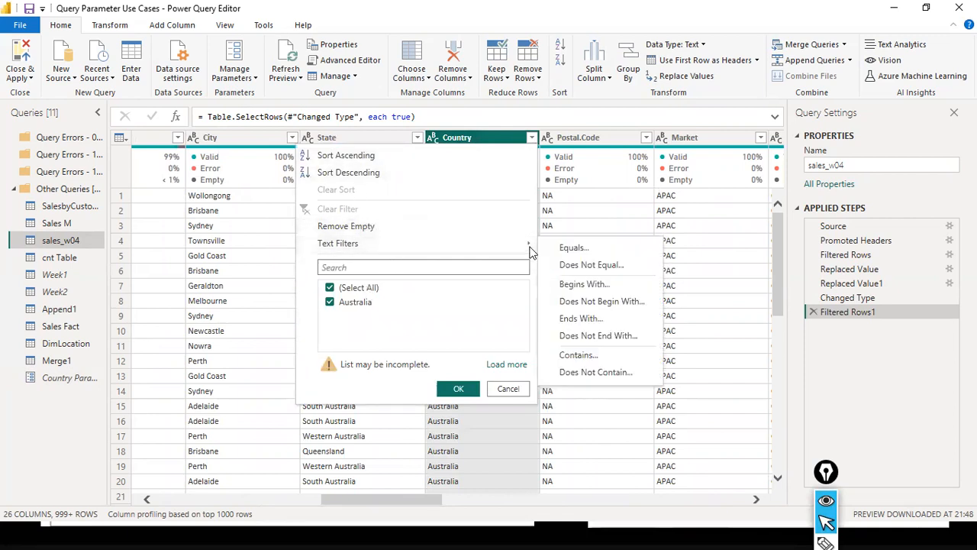
pyautogui.click(578, 249)
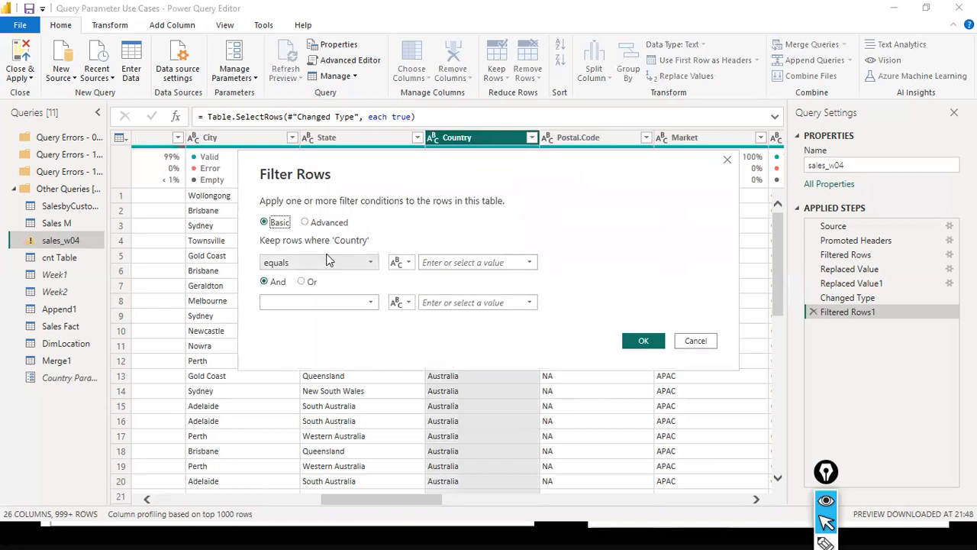
pyautogui.click(410, 264)
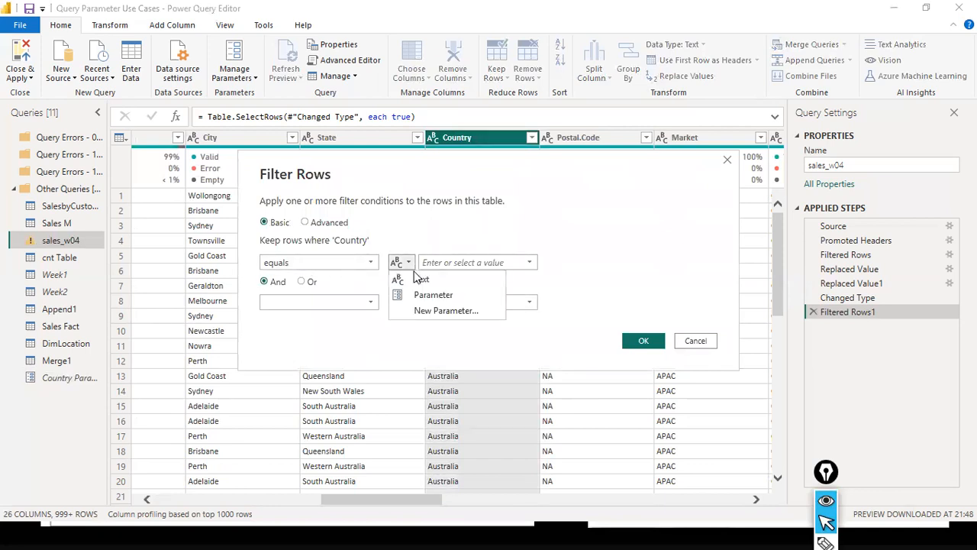
pyautogui.click(425, 301)
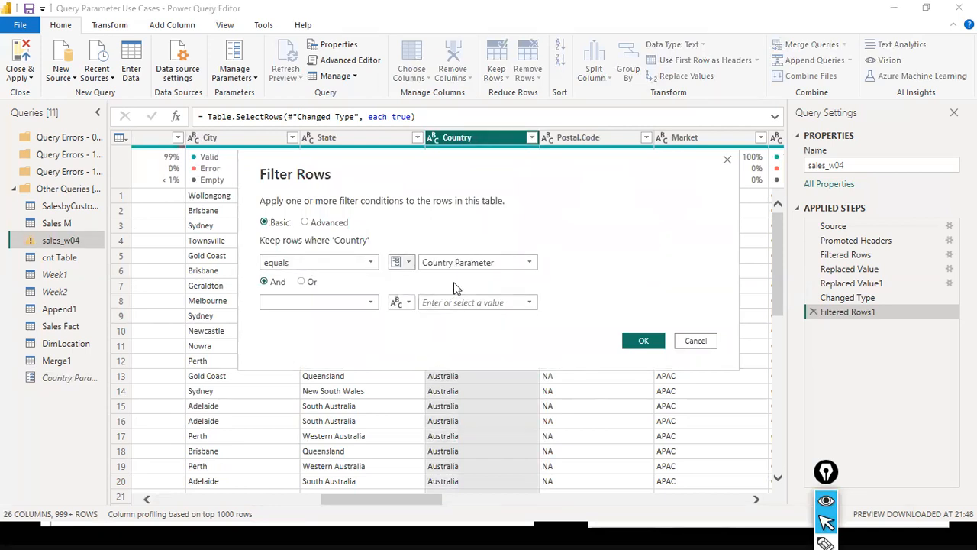
pyautogui.click(635, 339)
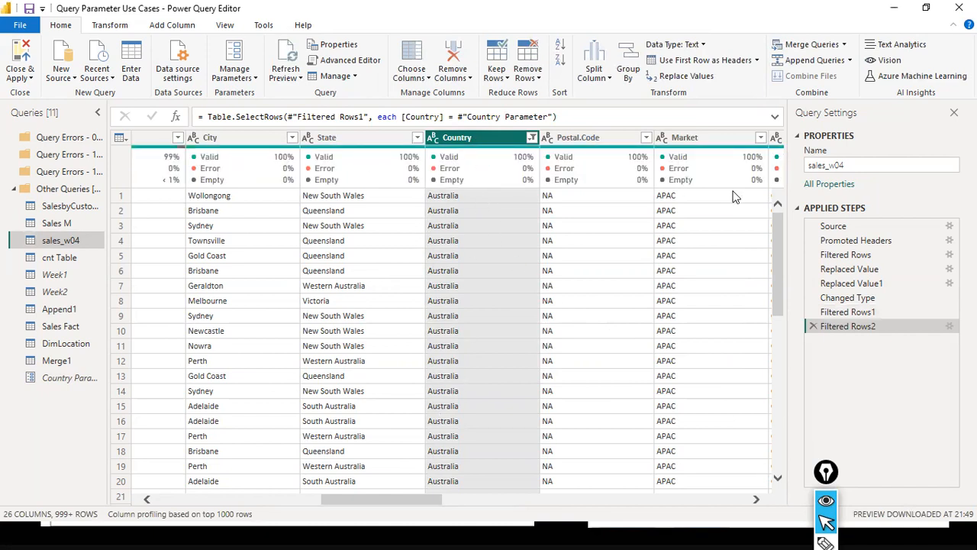
# - Close the Power Query Editor and apply the pending query changes to the report
pyautogui.click(21, 77)
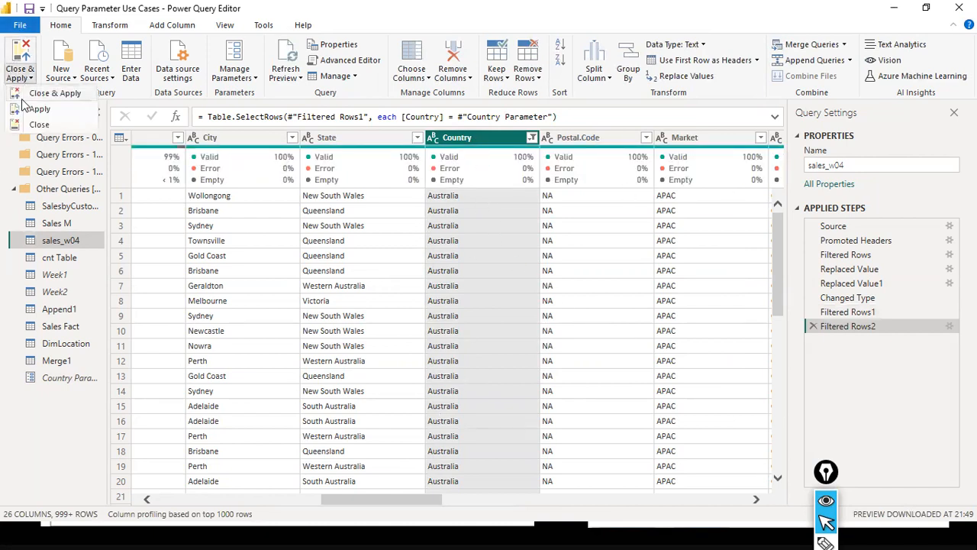
pyautogui.click(22, 99)
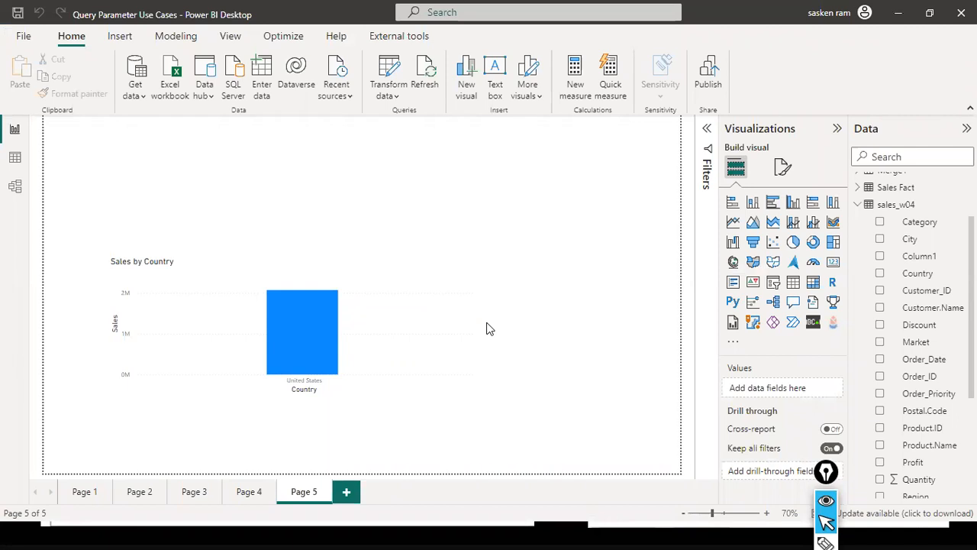
pyautogui.click(546, 129)
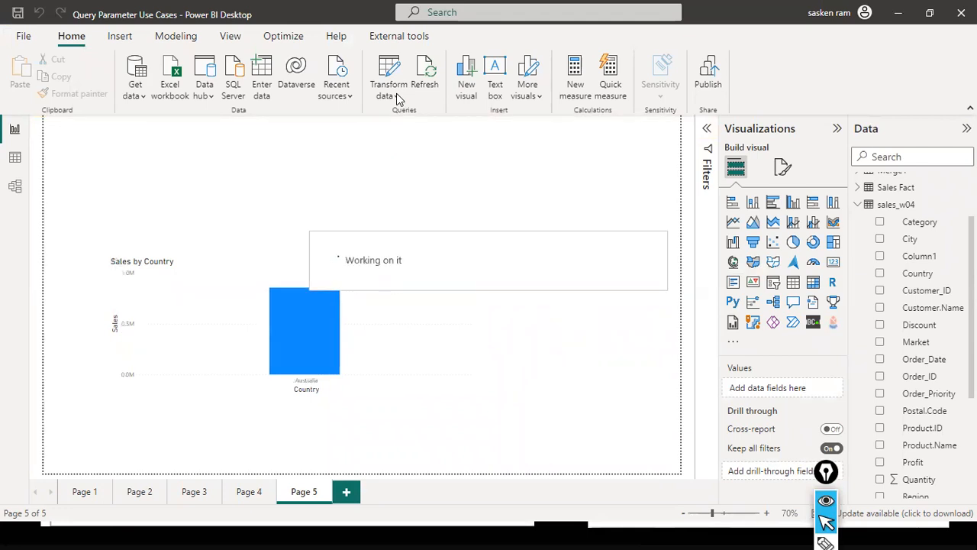
# - Set the Country Parameter to United States from the report and apply the pending changes
pyautogui.click(396, 97)
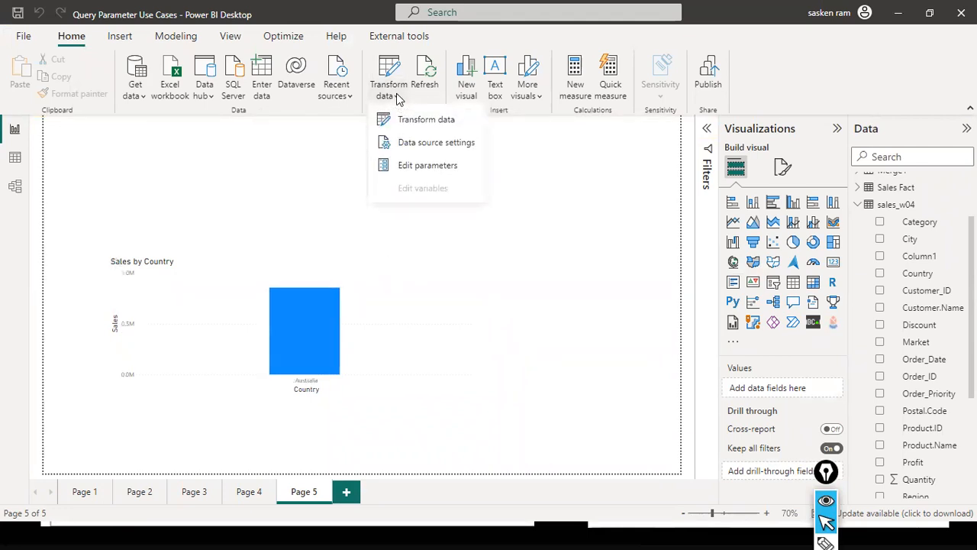
pyautogui.click(419, 170)
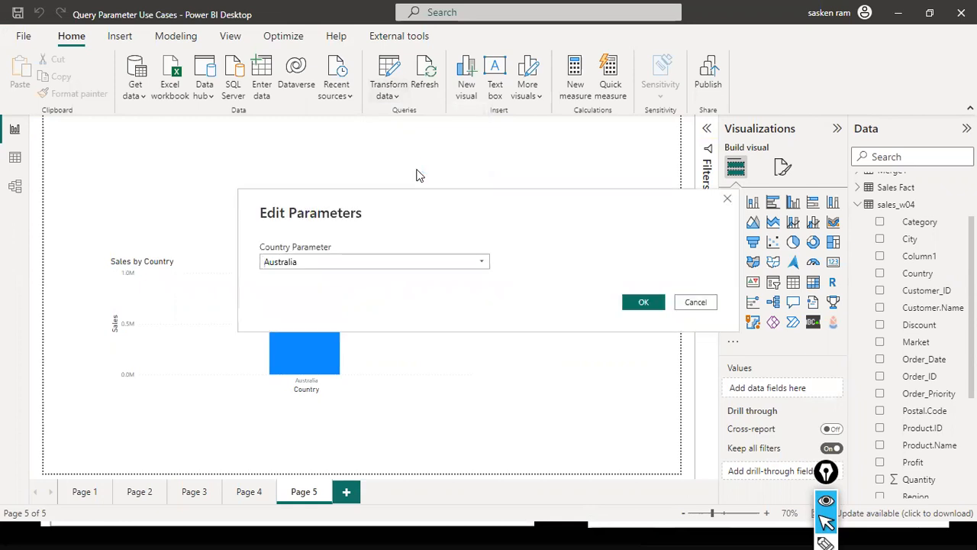
pyautogui.click(481, 262)
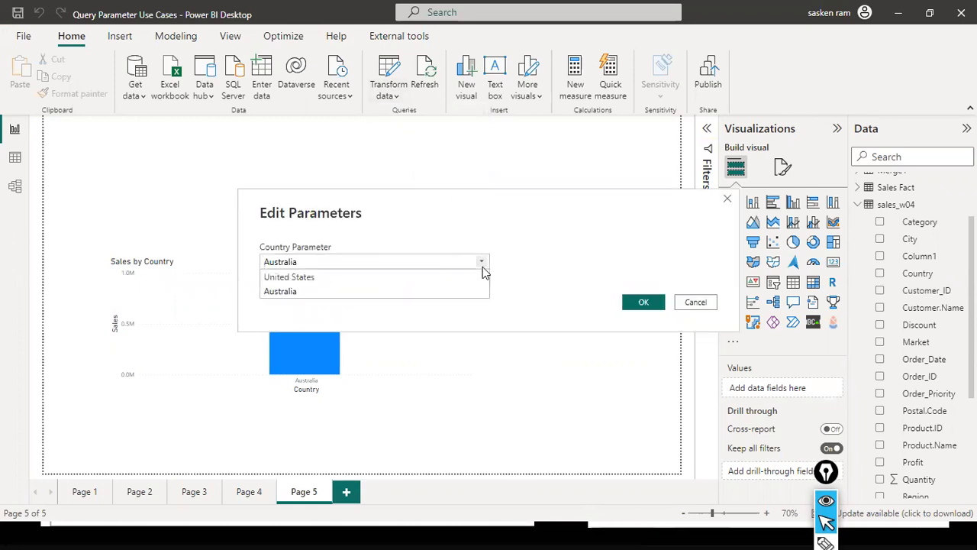
pyautogui.click(331, 275)
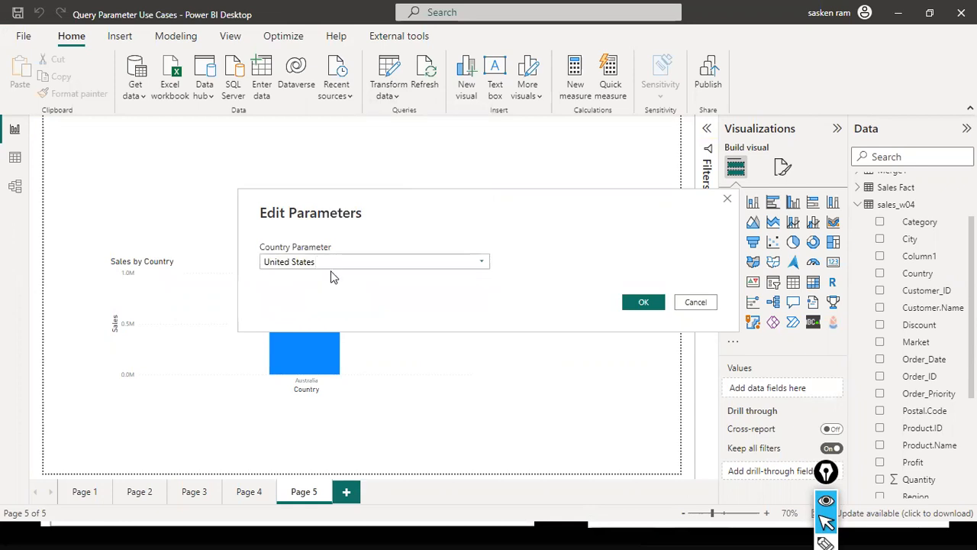
pyautogui.click(482, 264)
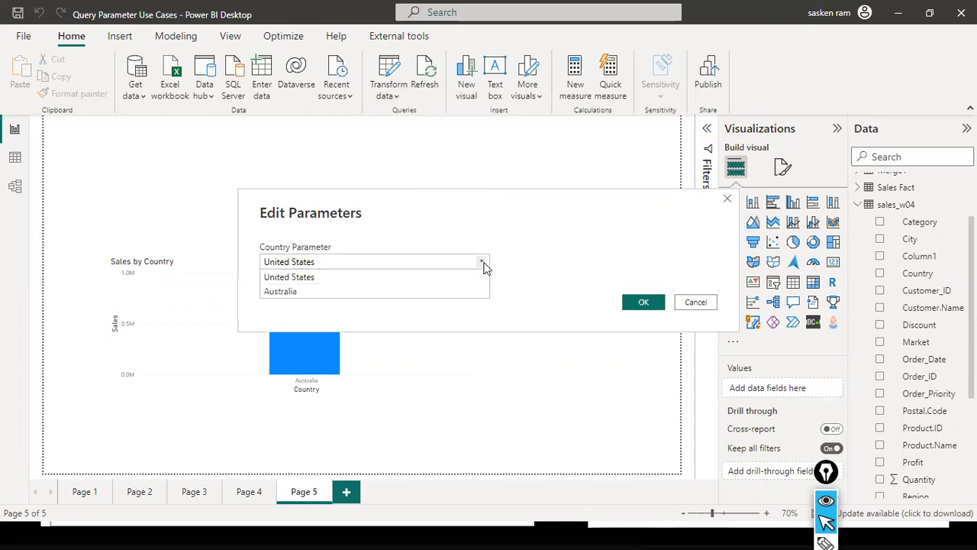
pyautogui.click(420, 291)
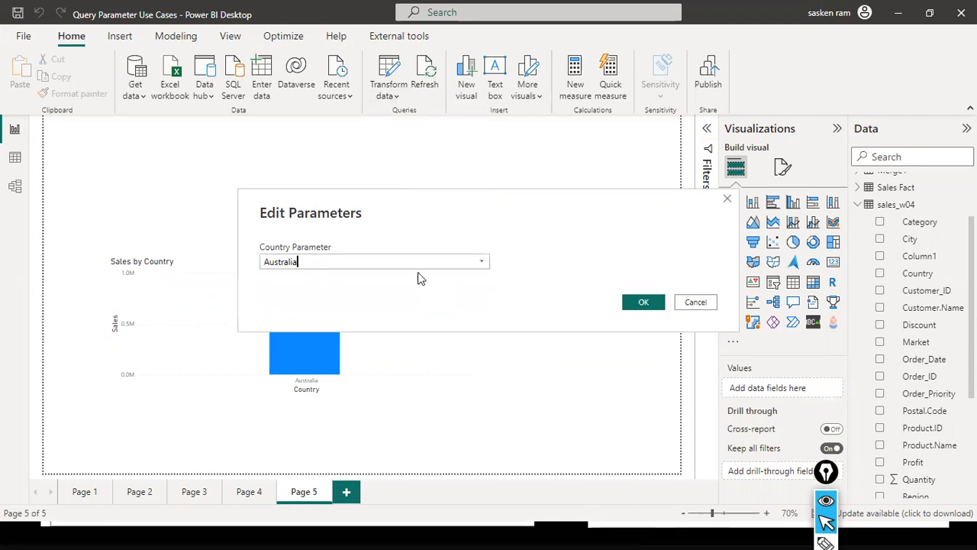
pyautogui.click(482, 263)
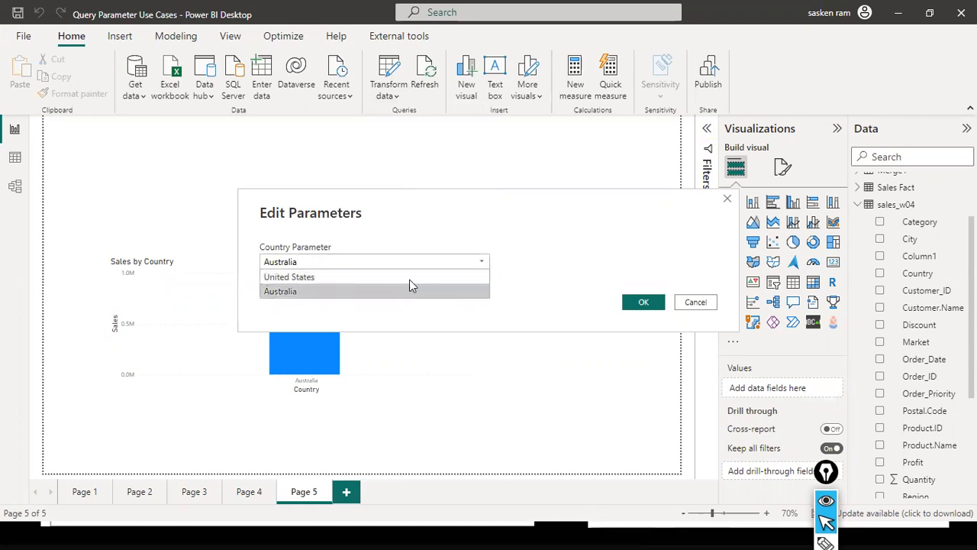
pyautogui.click(320, 281)
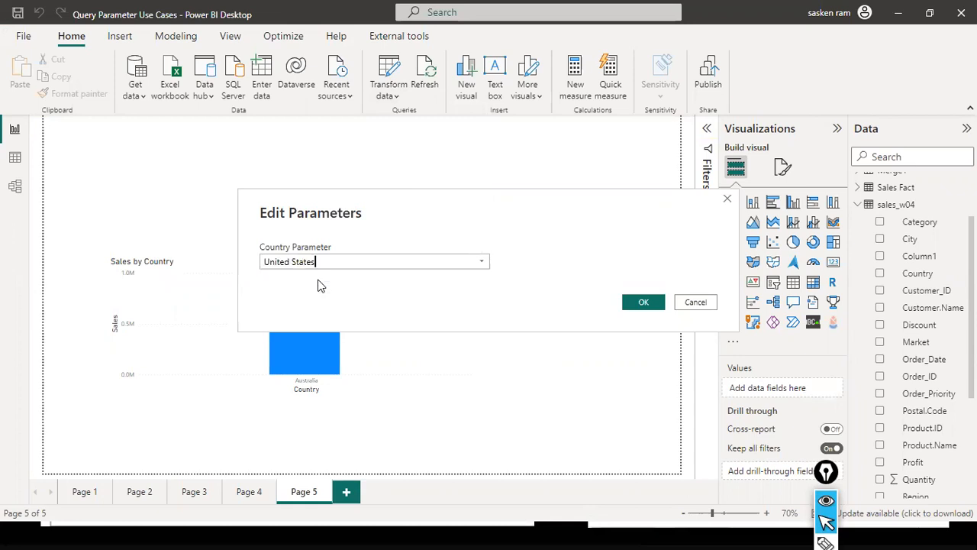
pyautogui.click(628, 303)
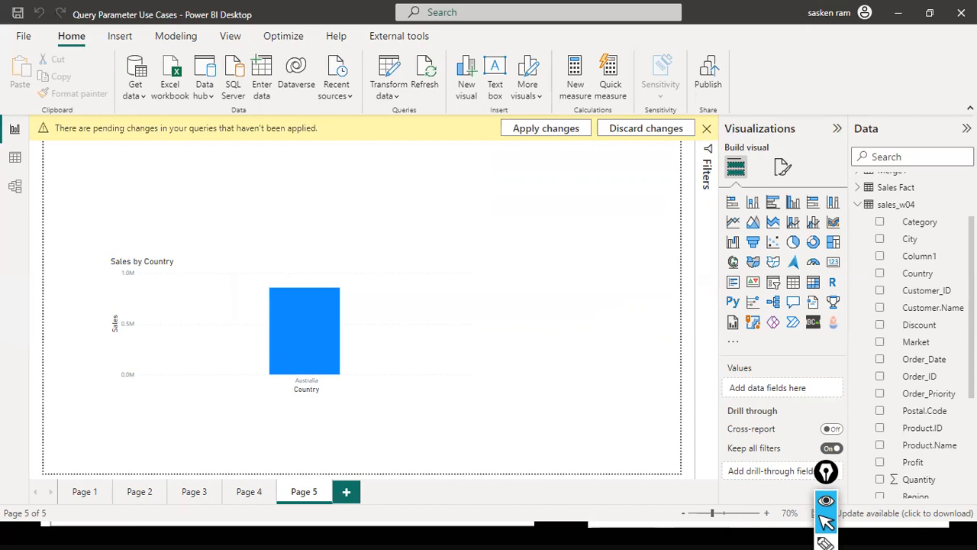
pyautogui.click(571, 130)
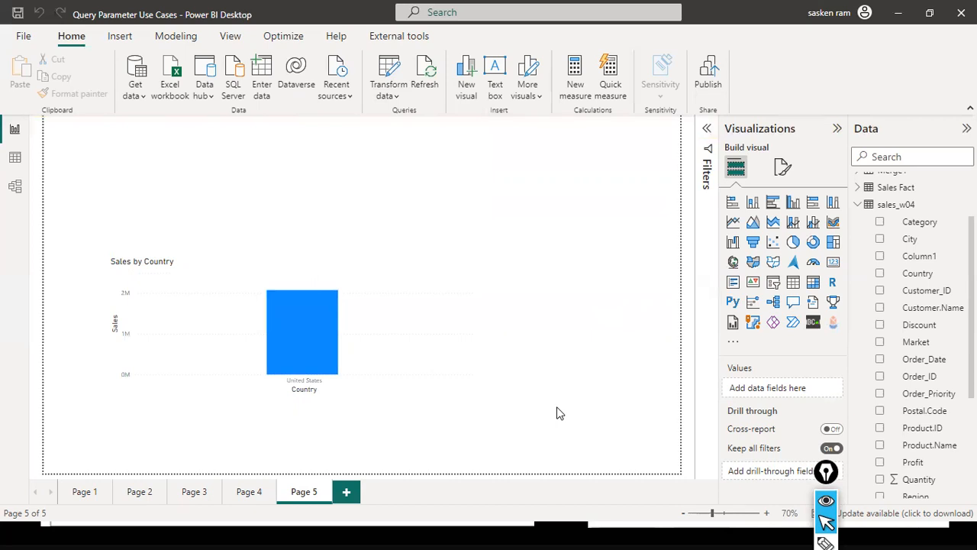
# - Reopen the Power Query Editor and bring up the Country Parameter
pyautogui.click(391, 97)
pyautogui.click(399, 116)
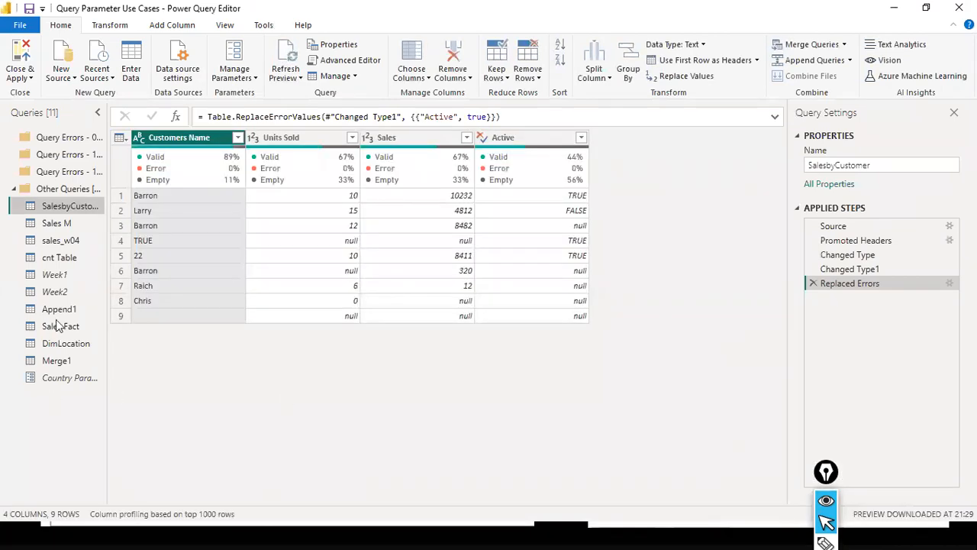
pyautogui.click(67, 240)
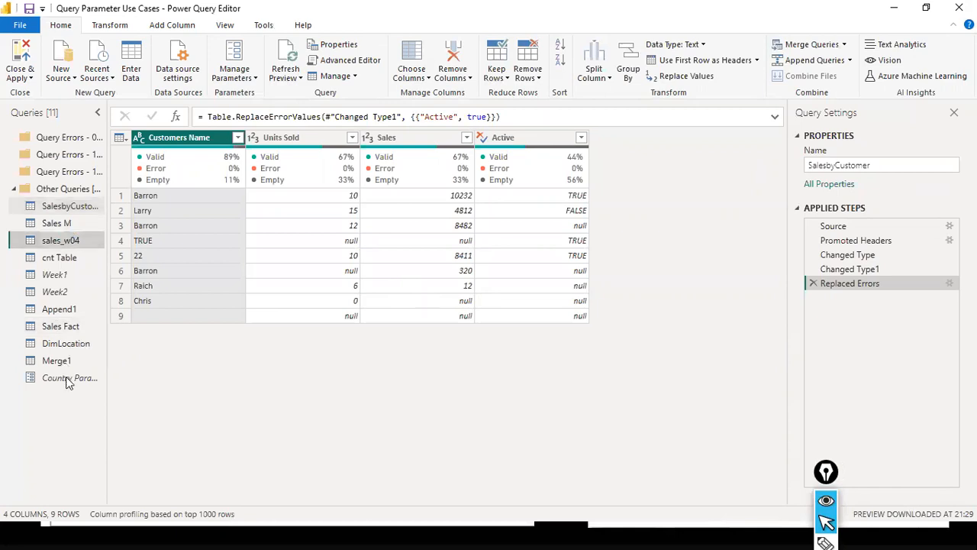
pyautogui.click(68, 378)
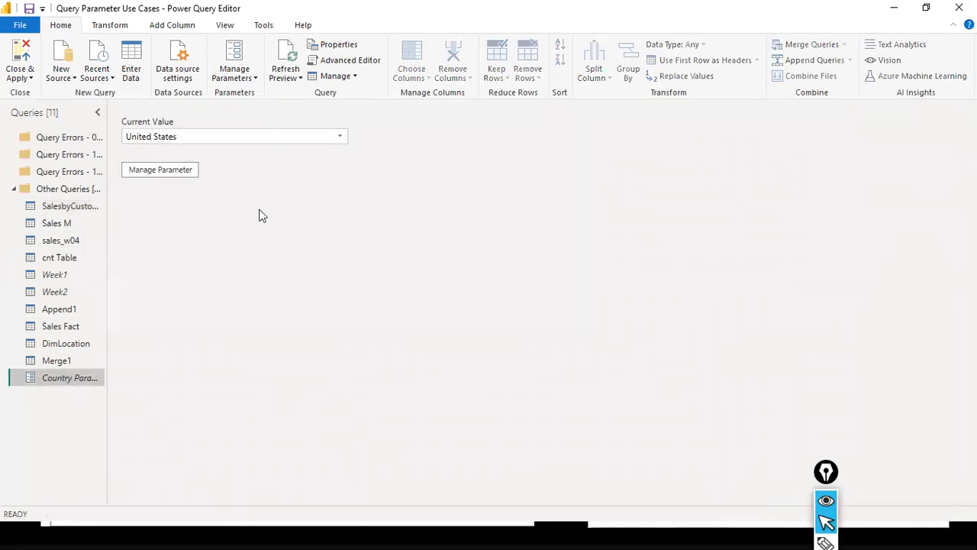
pyautogui.click(181, 170)
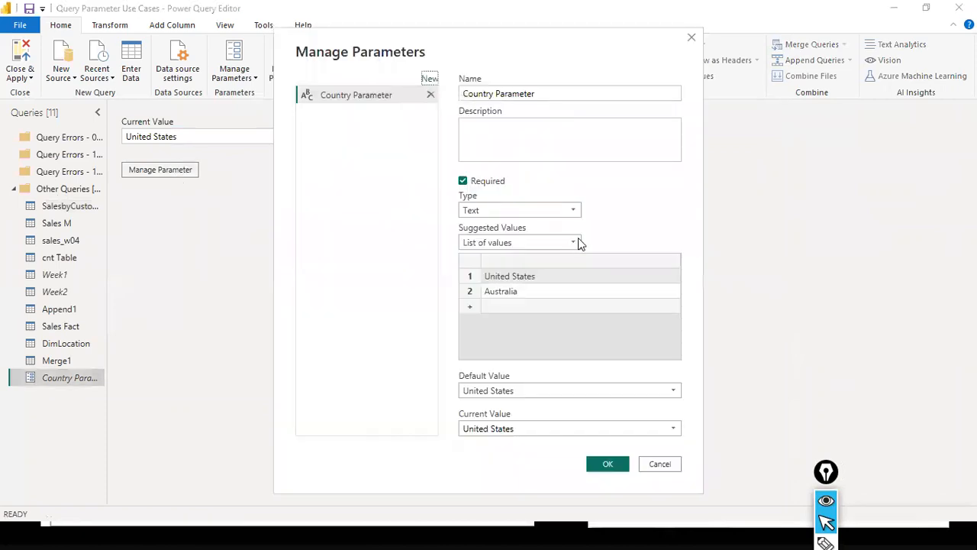
pyautogui.click(577, 240)
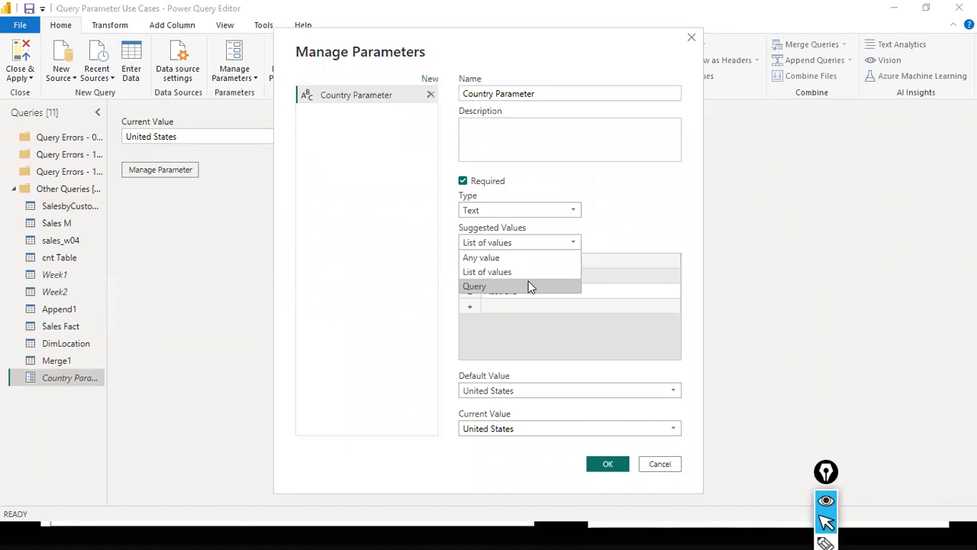
pyautogui.click(531, 287)
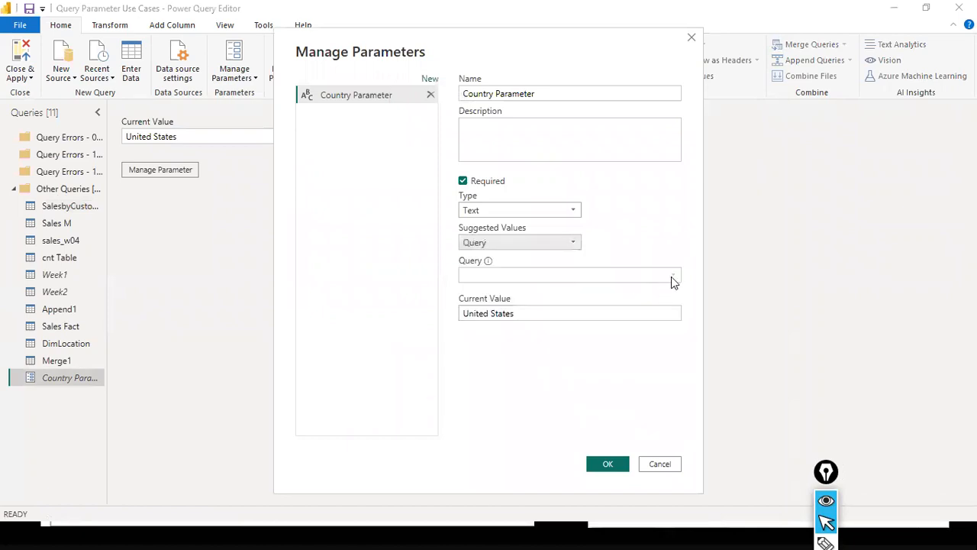
pyautogui.click(494, 245)
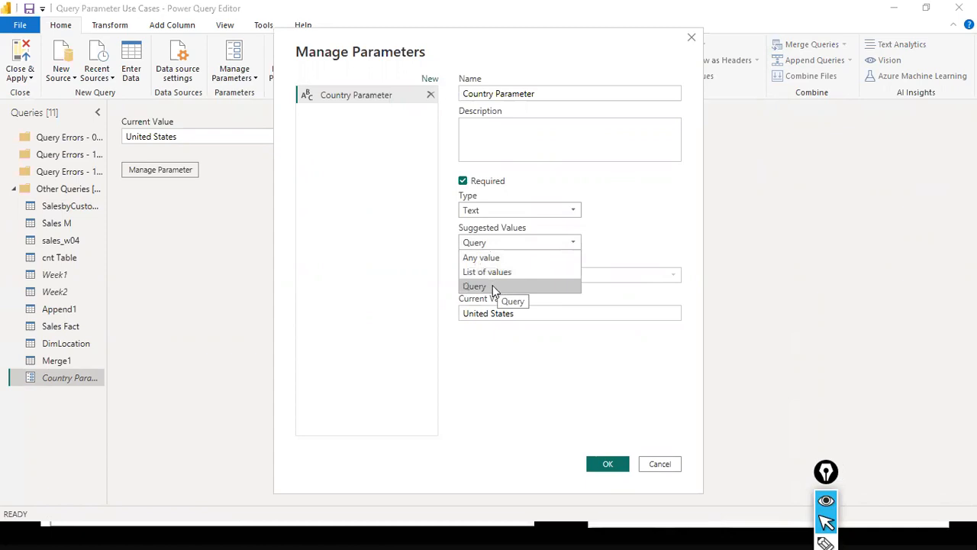
pyautogui.click(494, 287)
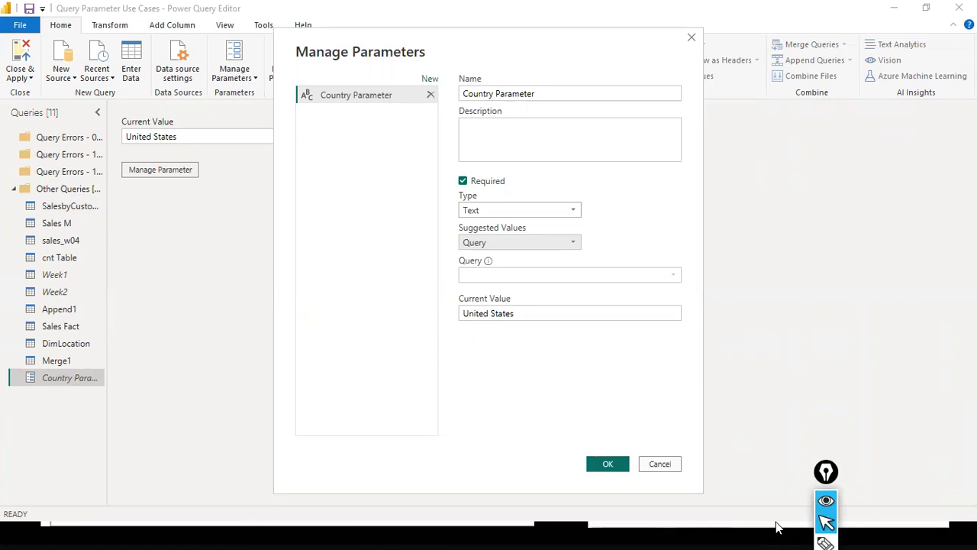
pyautogui.click(672, 468)
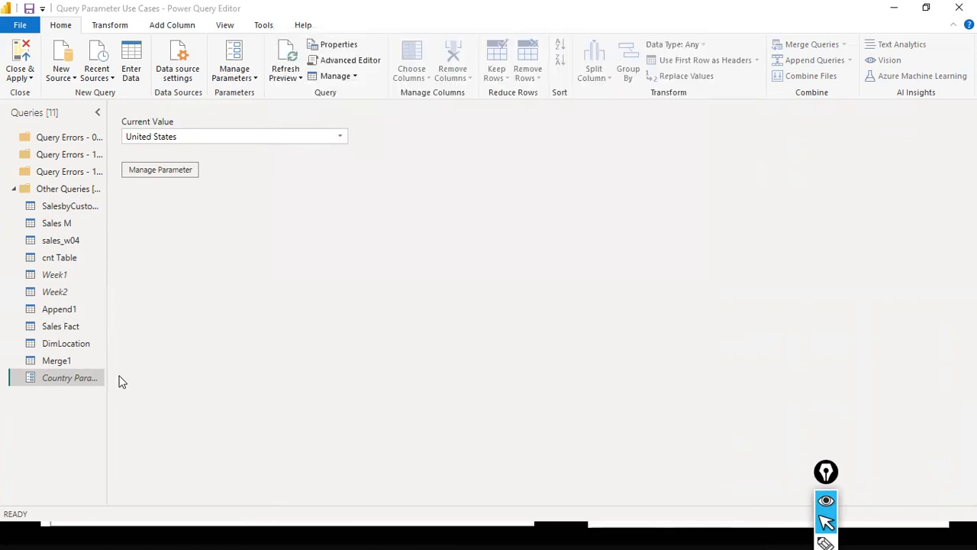
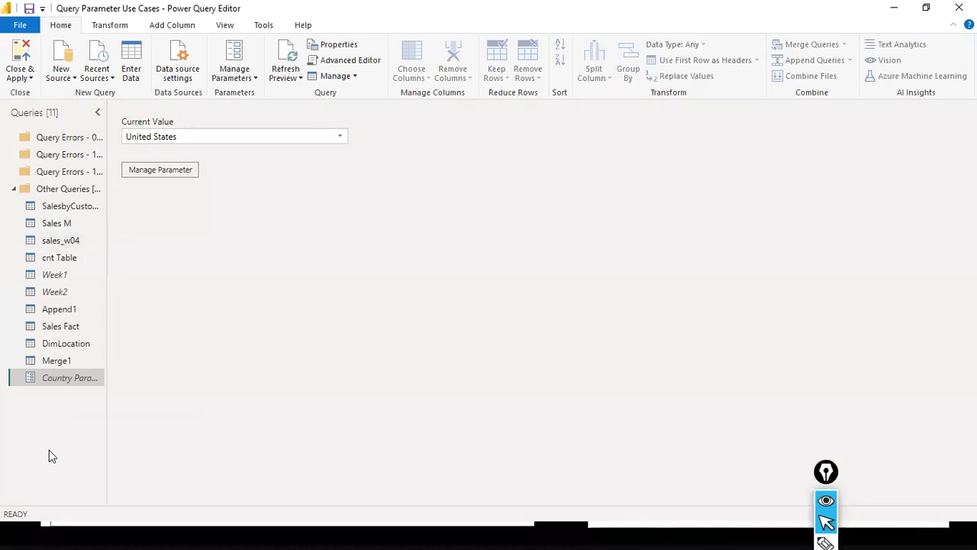
# - Add the Country column of sales_w04 as a new list query
pyautogui.click(64, 240)
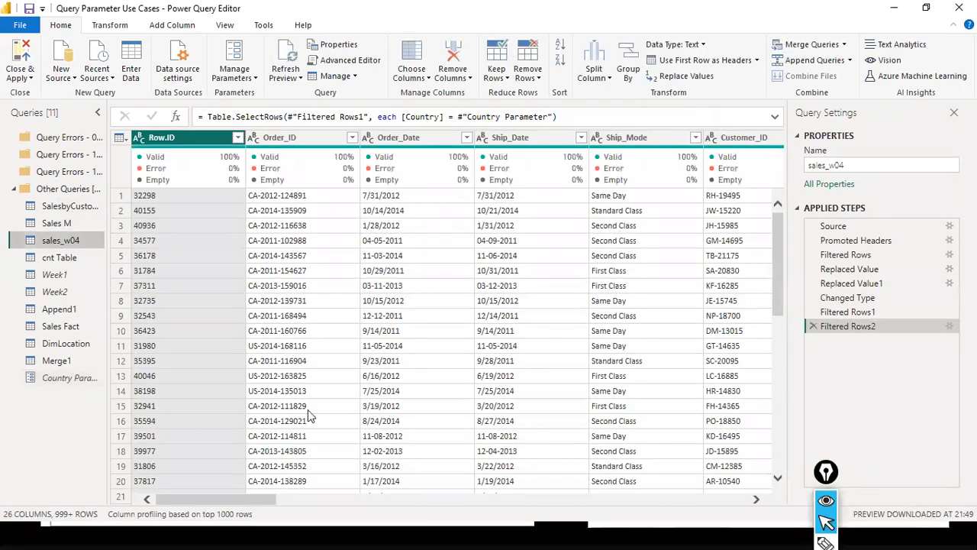
pyautogui.moveTo(213, 497); pyautogui.dragTo(481, 497)
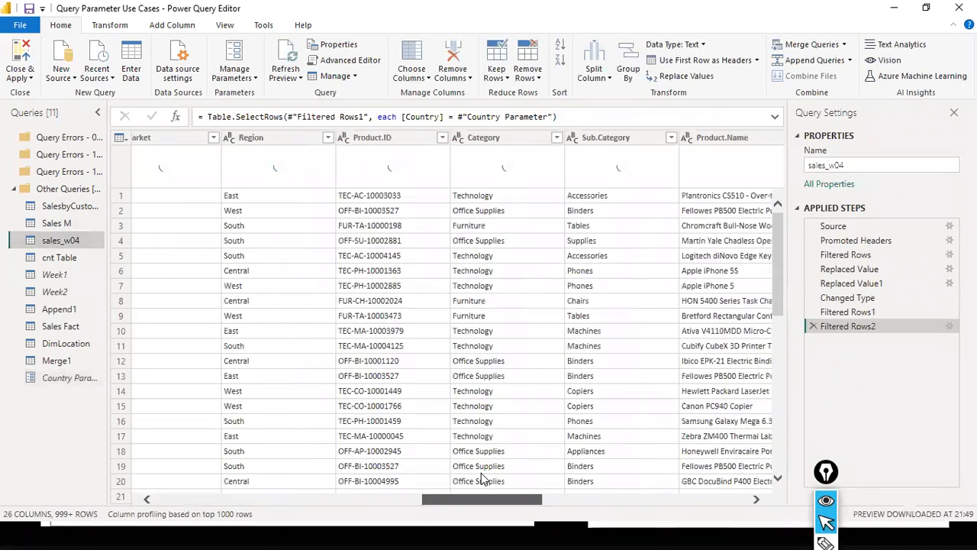
pyautogui.moveTo(549, 475); pyautogui.dragTo(713, 466)
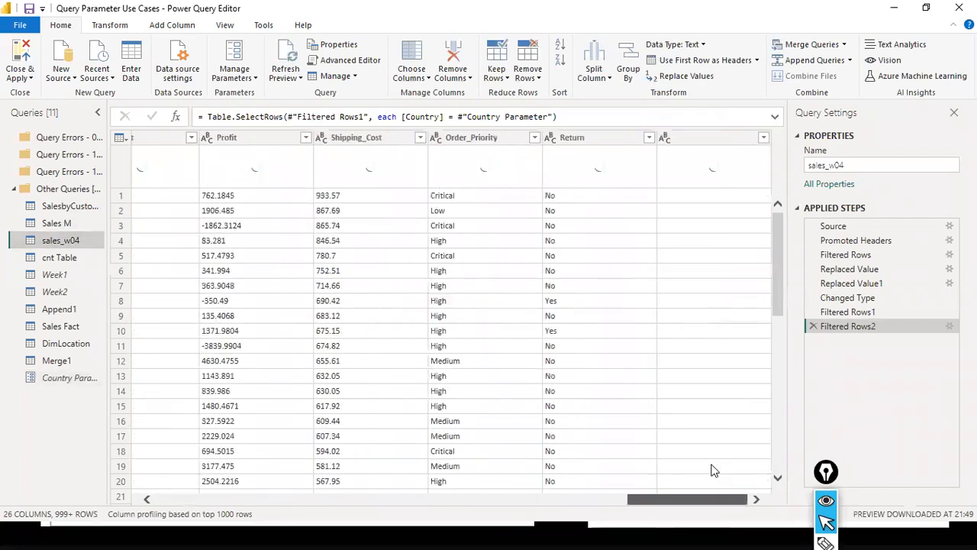
pyautogui.moveTo(784, 462); pyautogui.dragTo(392, 468)
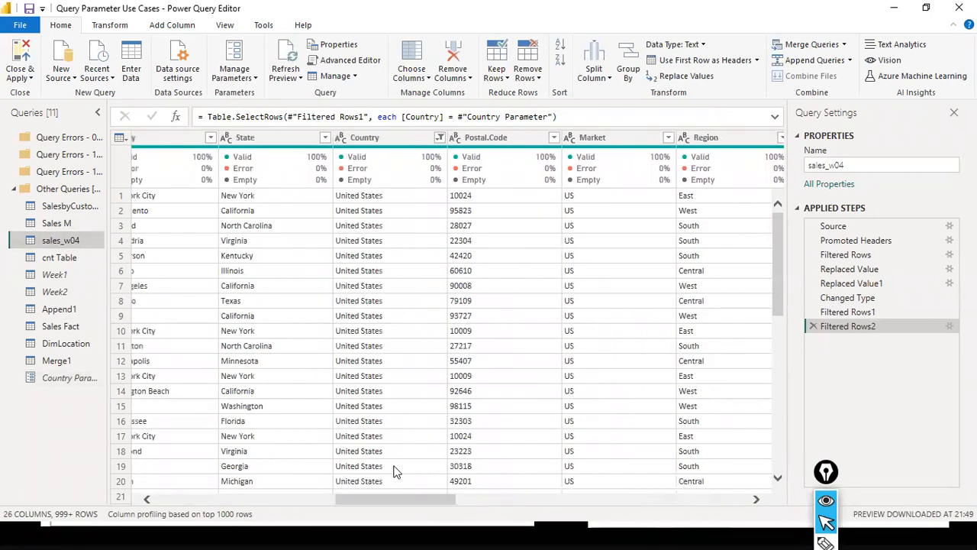
pyautogui.click(445, 143)
pyautogui.click(591, 112)
pyautogui.moveTo(557, 116); pyautogui.dragTo(445, 117)
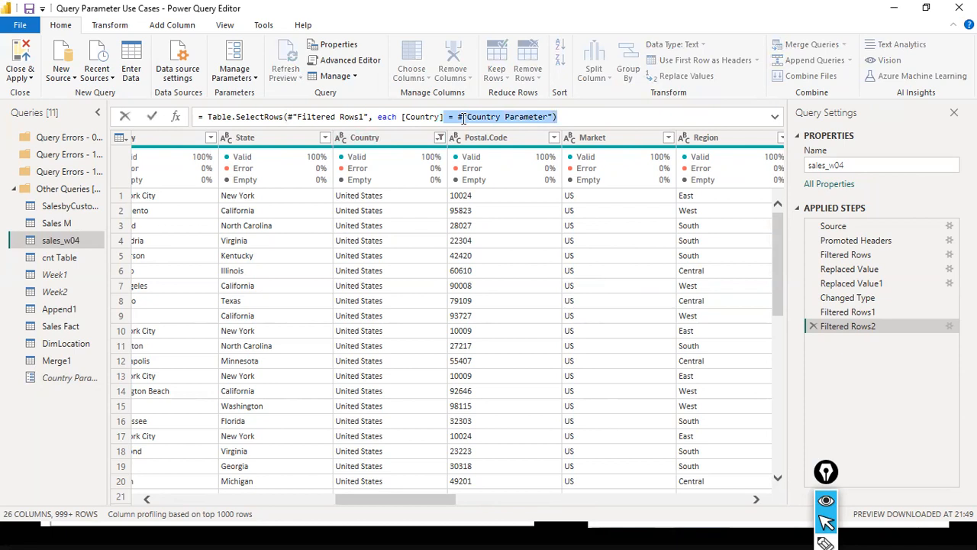
pyautogui.moveTo(283, 116); pyautogui.dragTo(578, 114)
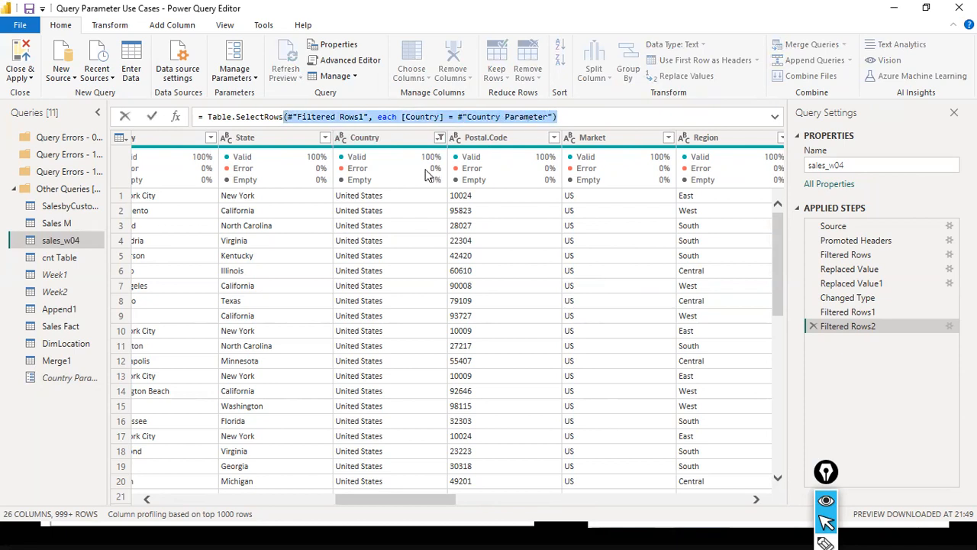
pyautogui.click(400, 137)
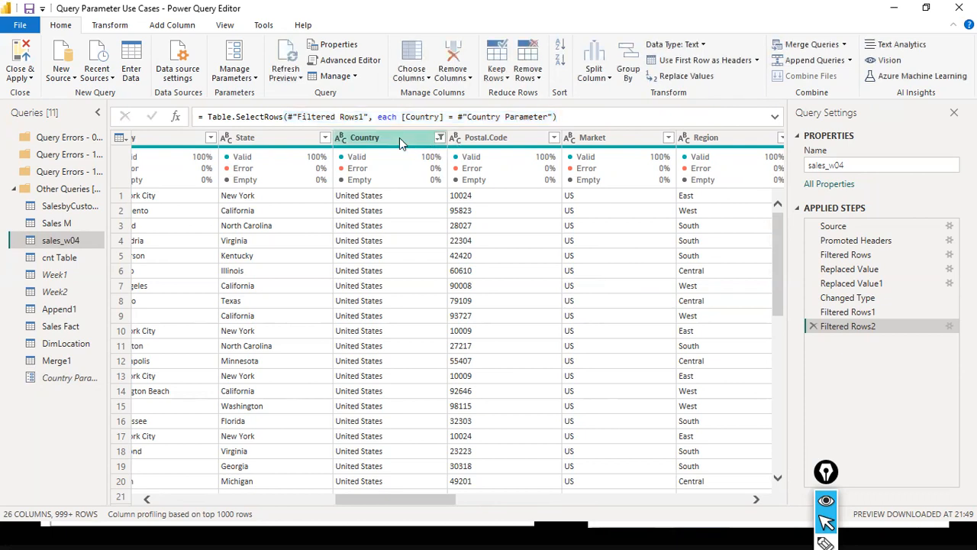
pyautogui.rightClick(399, 137)
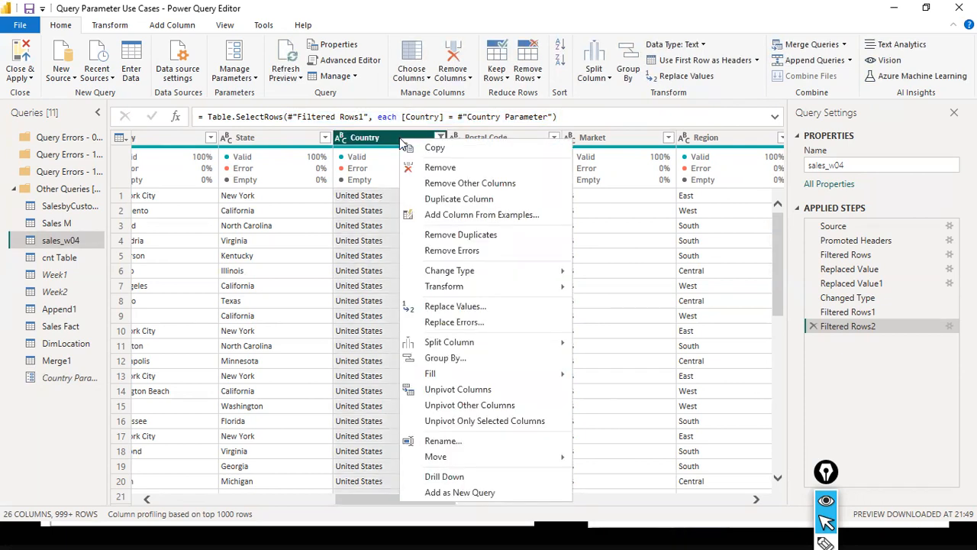
pyautogui.click(480, 494)
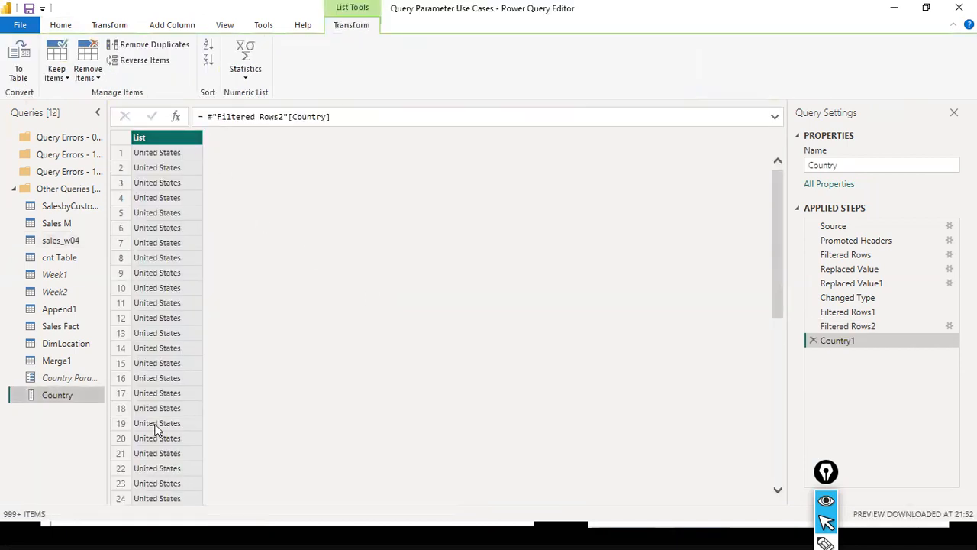
# - Remove the duplicates from the new Country list
pyautogui.scroll(-5, 161, 431)
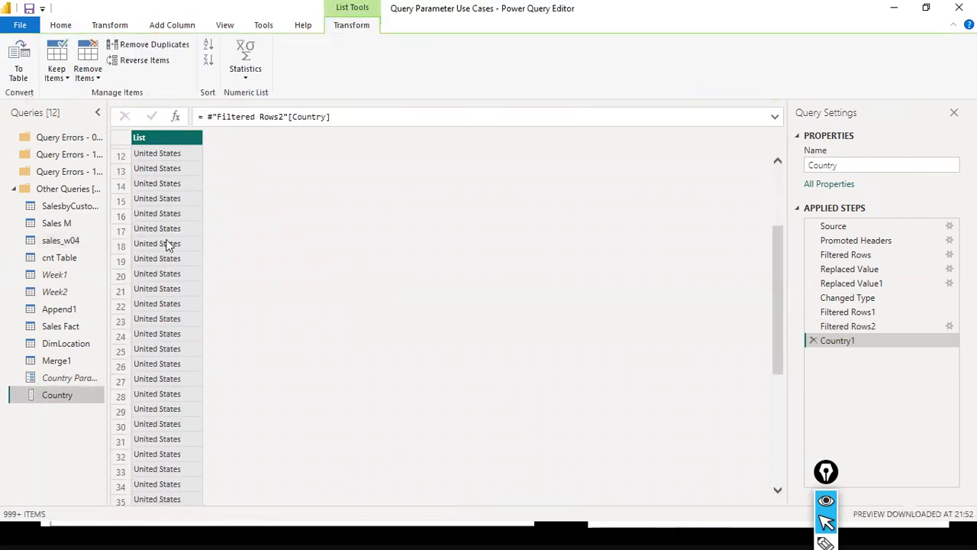
pyautogui.scroll(5, 166, 247)
pyautogui.rightClick(181, 141)
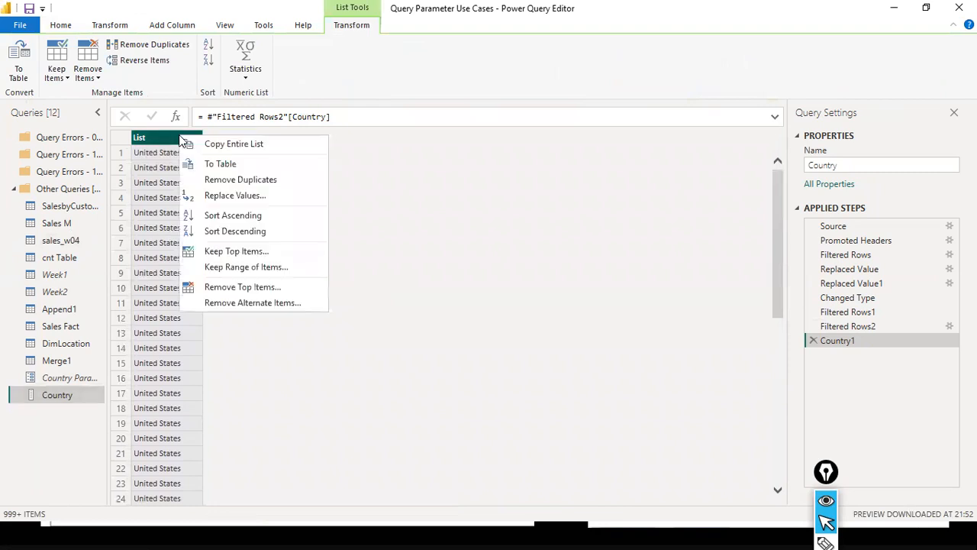
pyautogui.click(240, 179)
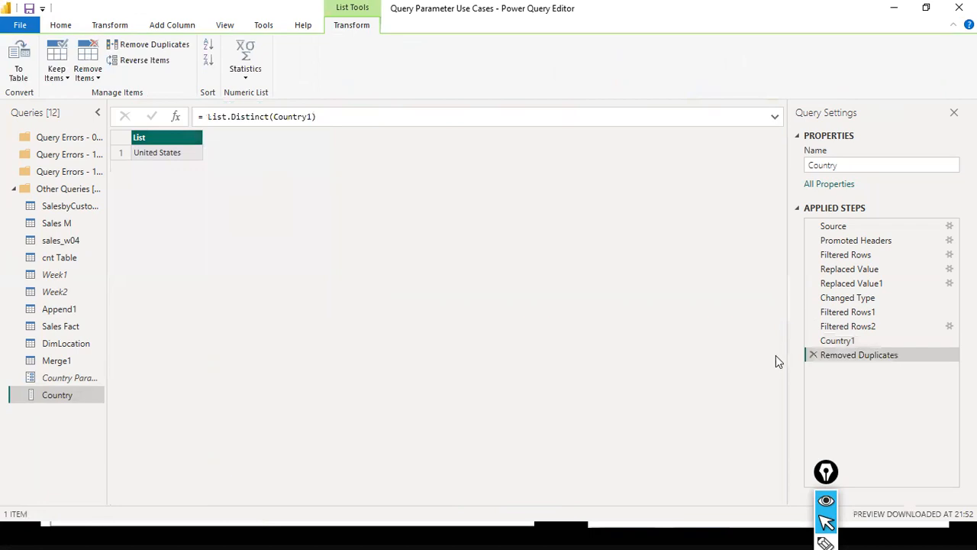
# - Delete the Removed Duplicates and Country1 steps from the Country query
pyautogui.click(813, 355)
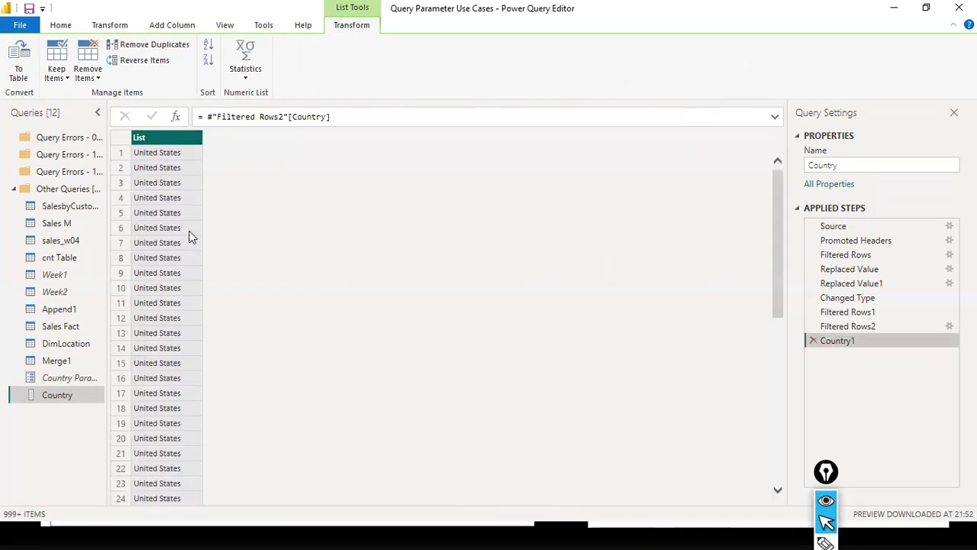
pyautogui.click(813, 340)
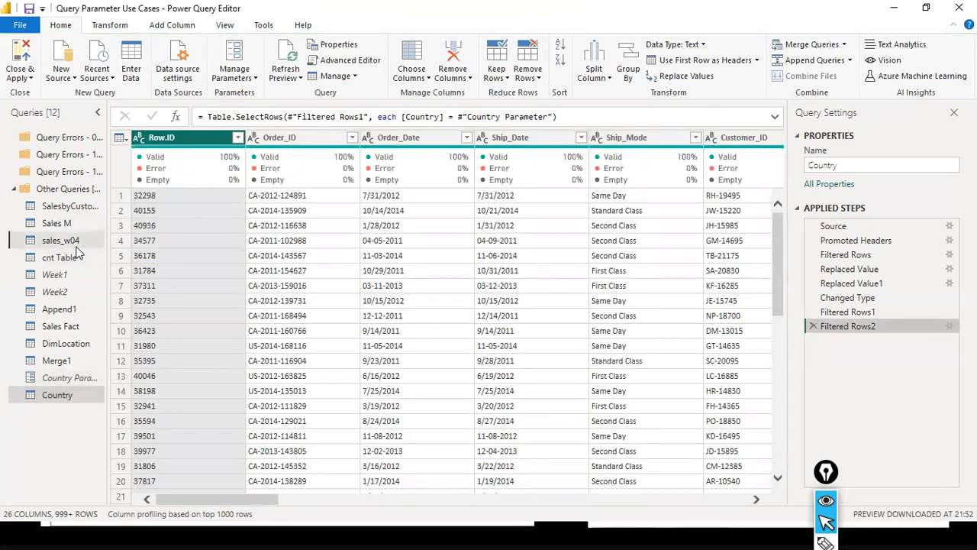
# - Clear the Country Parameter filter from the Country column of sales_w04 and load the column's remaining filter values
pyautogui.click(76, 241)
pyautogui.moveTo(265, 500); pyautogui.dragTo(458, 484)
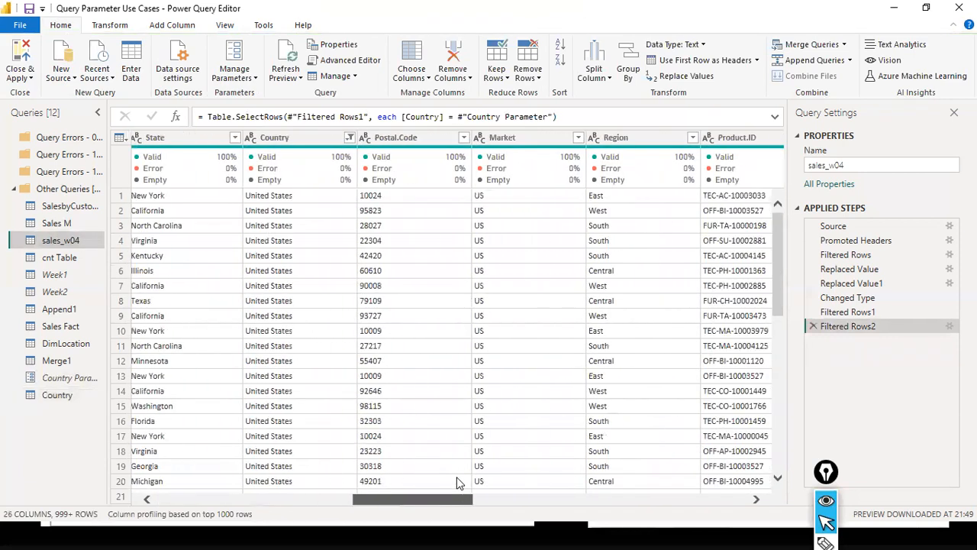
pyautogui.click(348, 139)
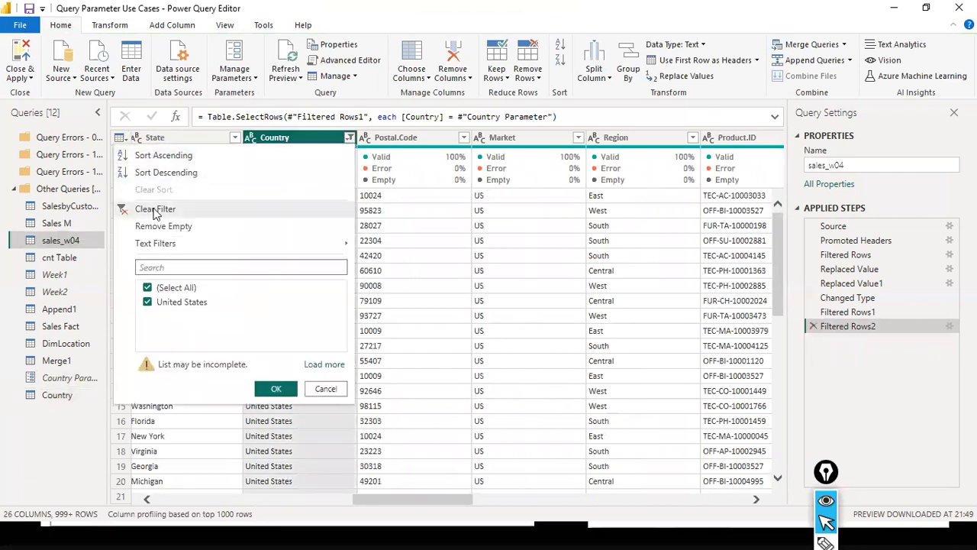
pyautogui.click(156, 210)
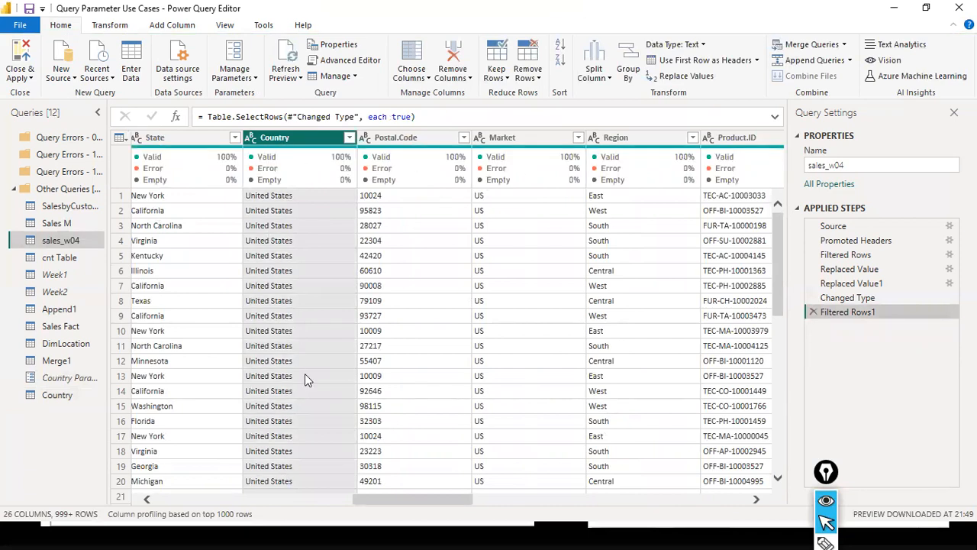
pyautogui.click(348, 138)
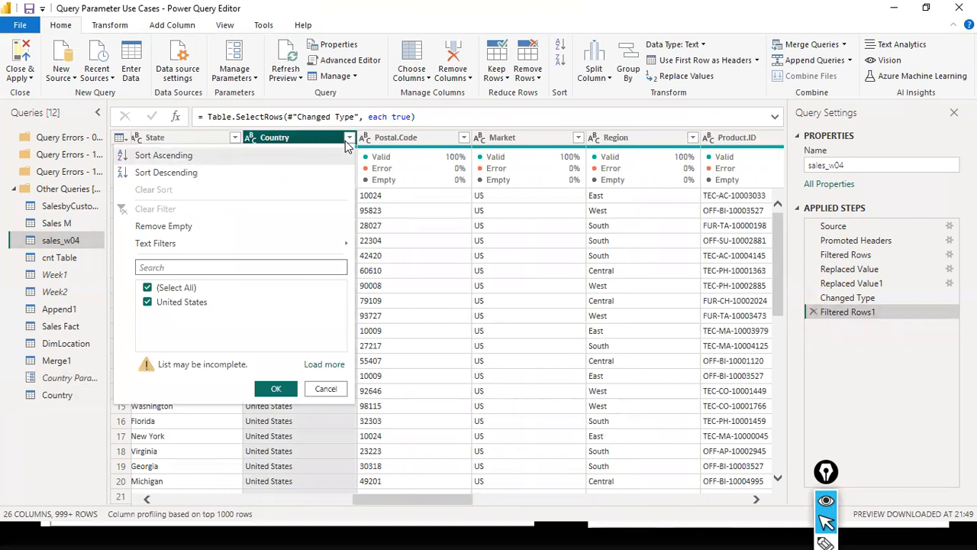
pyautogui.click(324, 365)
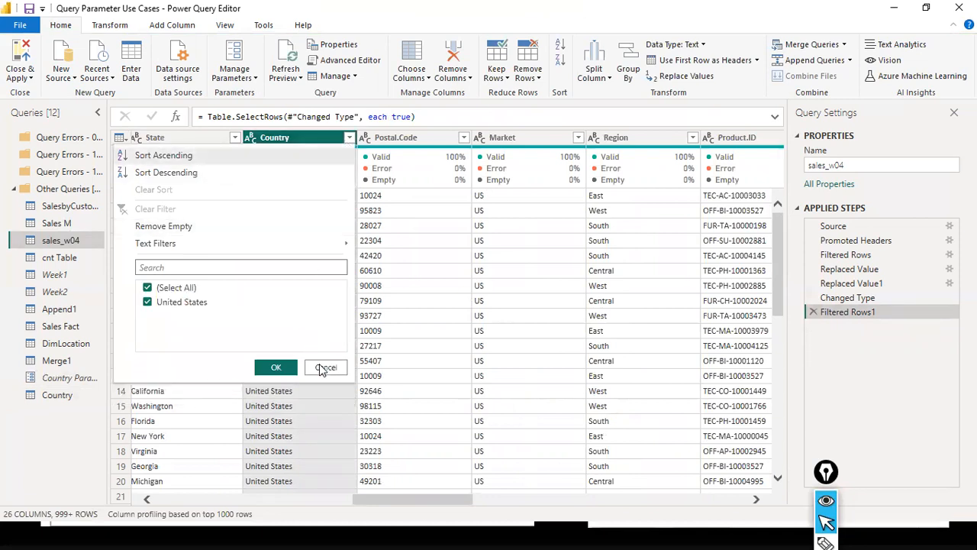
pyautogui.click(325, 368)
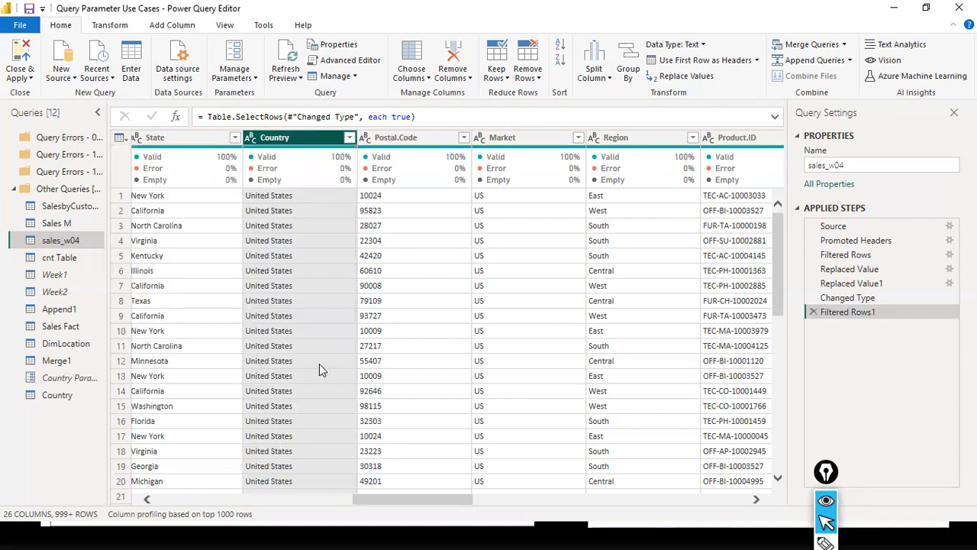
# - Delete the Filtered Rows1 step of sales_w04 and reapply the Country filter with all loaded values selected
pyautogui.click(814, 313)
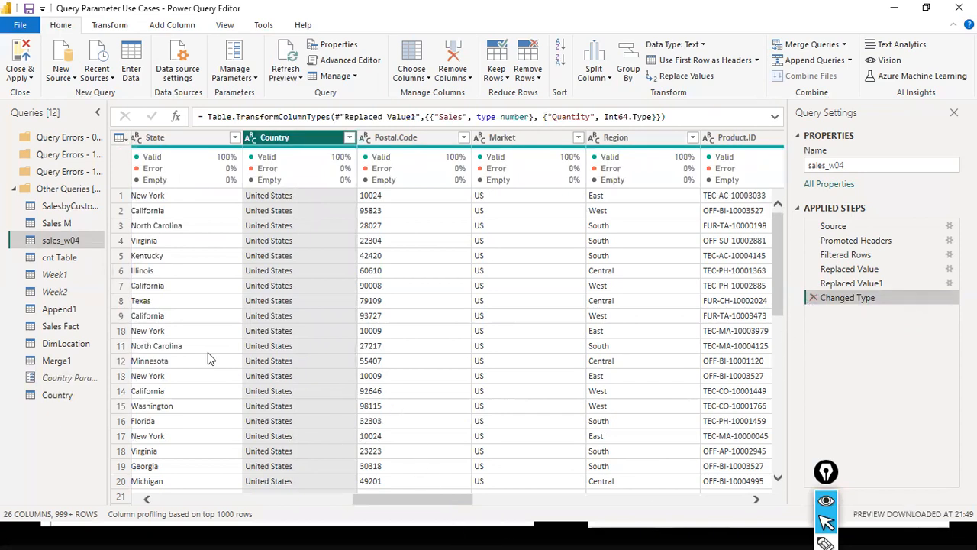
pyautogui.click(349, 138)
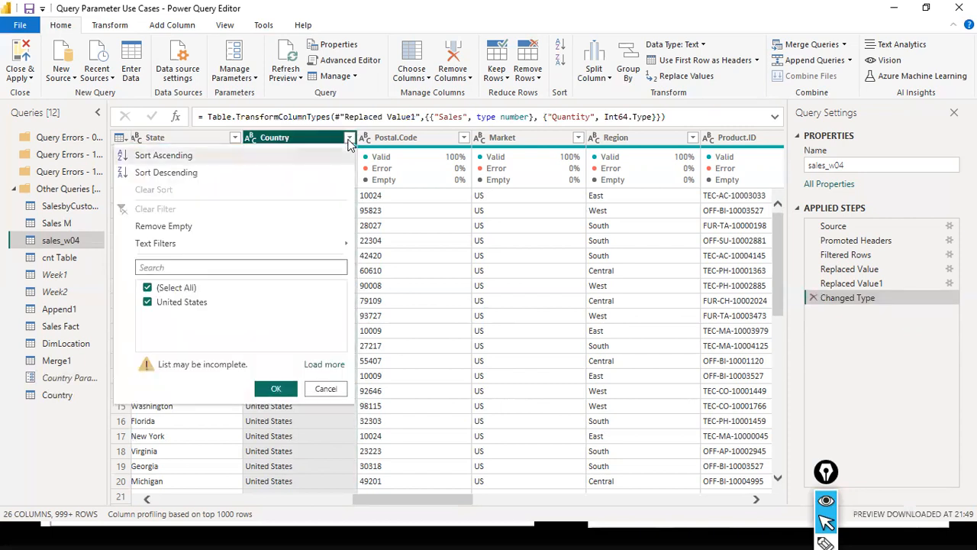
pyautogui.click(328, 366)
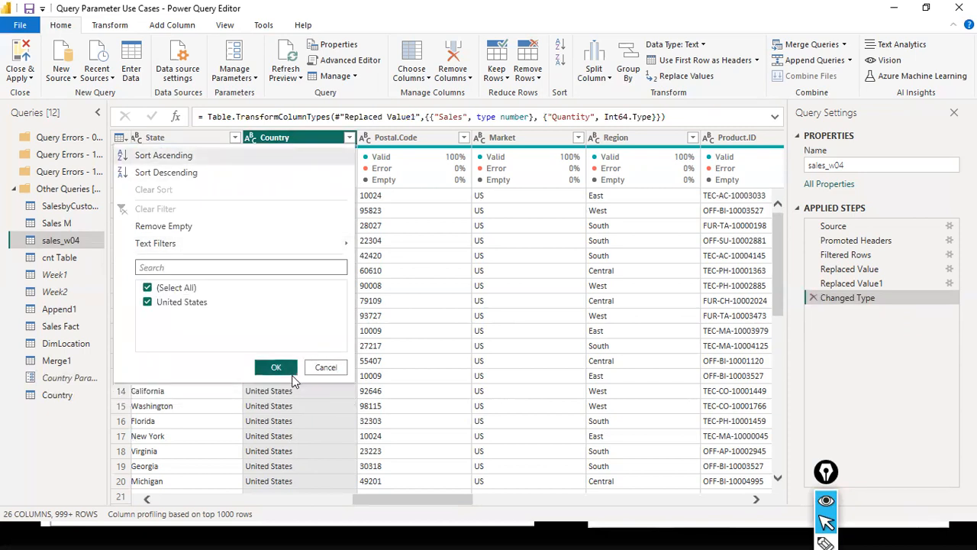
pyautogui.click(263, 372)
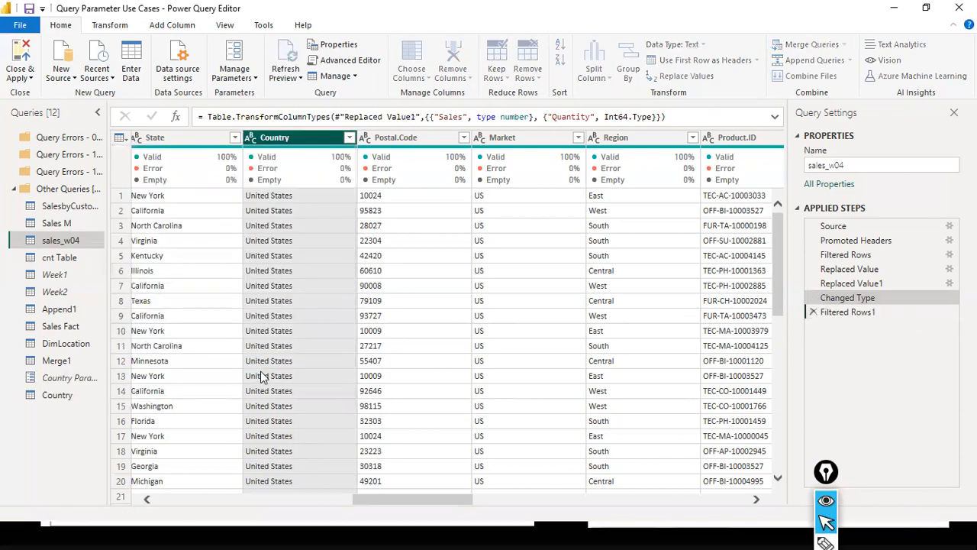
pyautogui.click(87, 384)
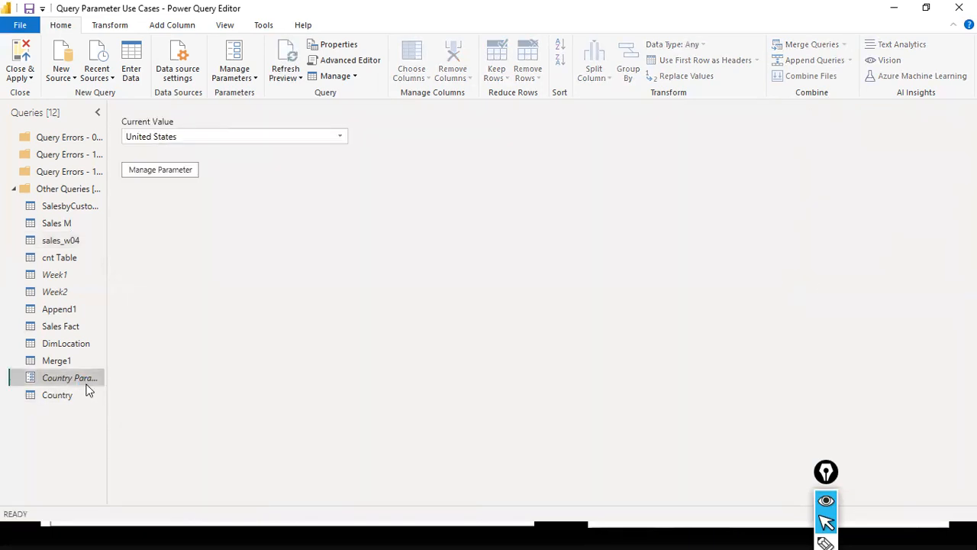
pyautogui.rightClick(87, 384)
pyautogui.click(56, 399)
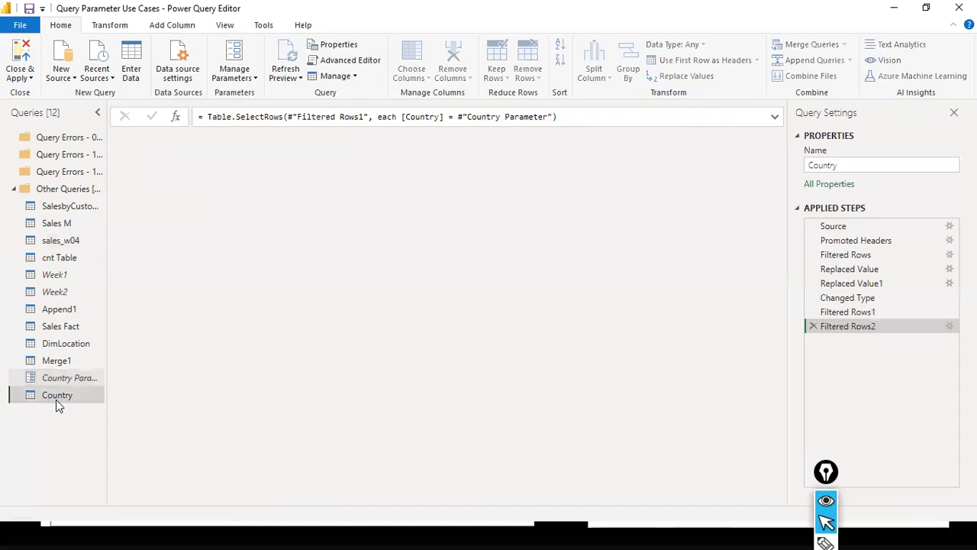
pyautogui.rightClick(56, 399)
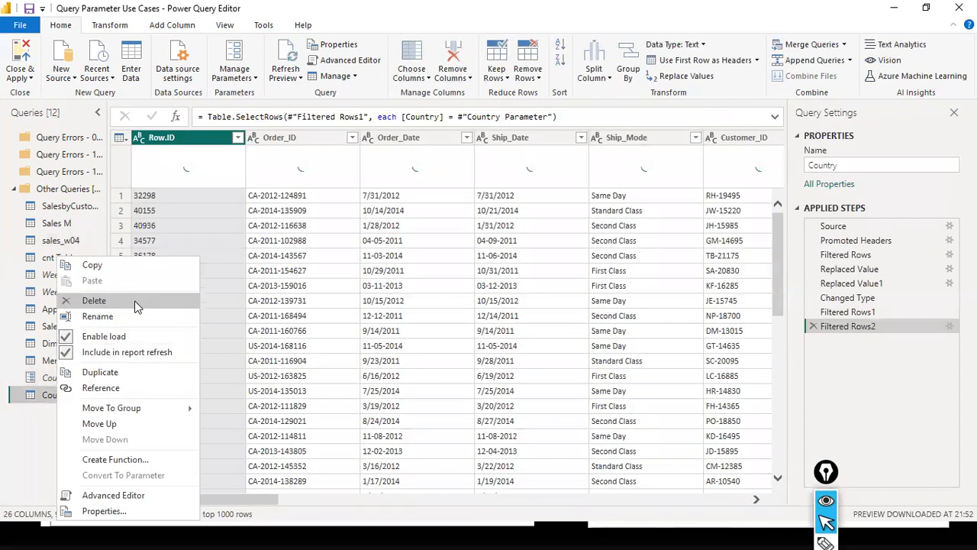
pyautogui.click(6, 454)
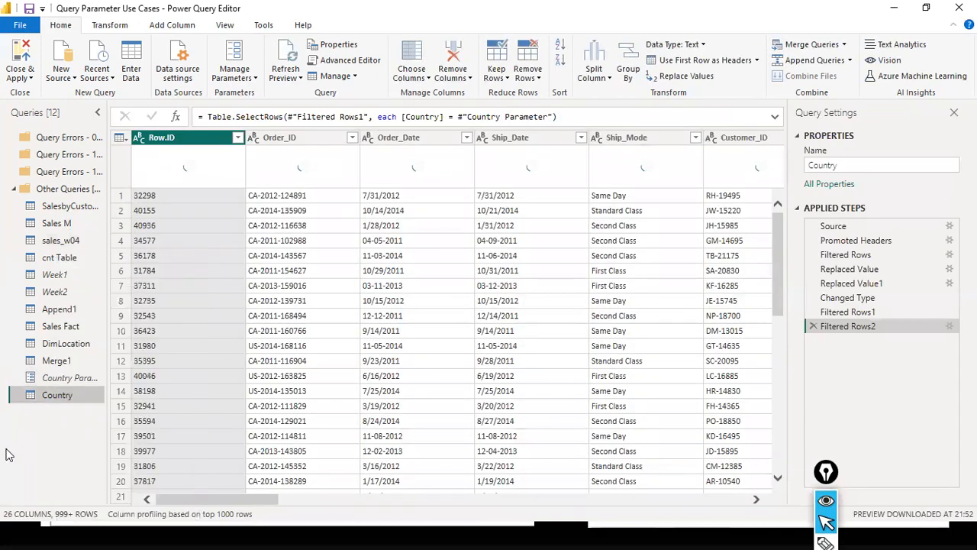
pyautogui.rightClick(60, 397)
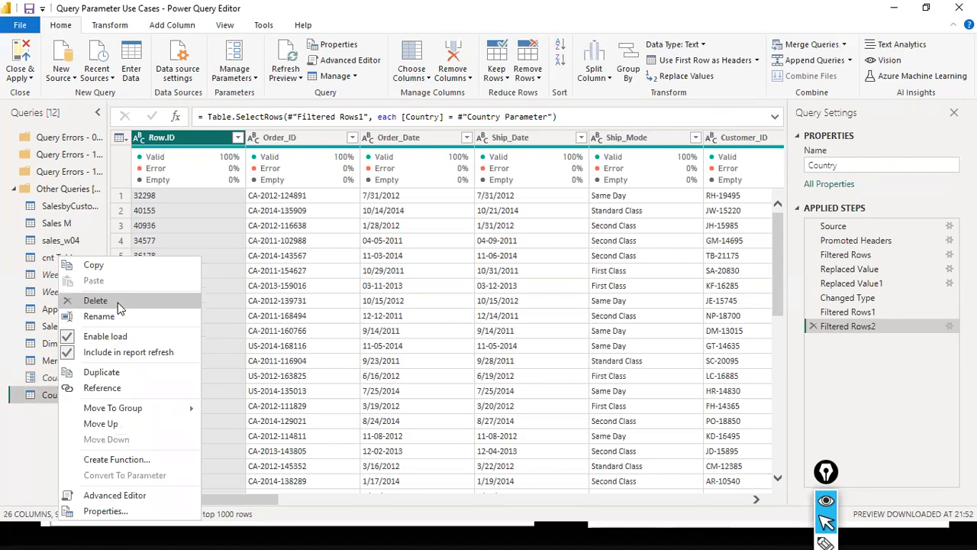
pyautogui.click(47, 438)
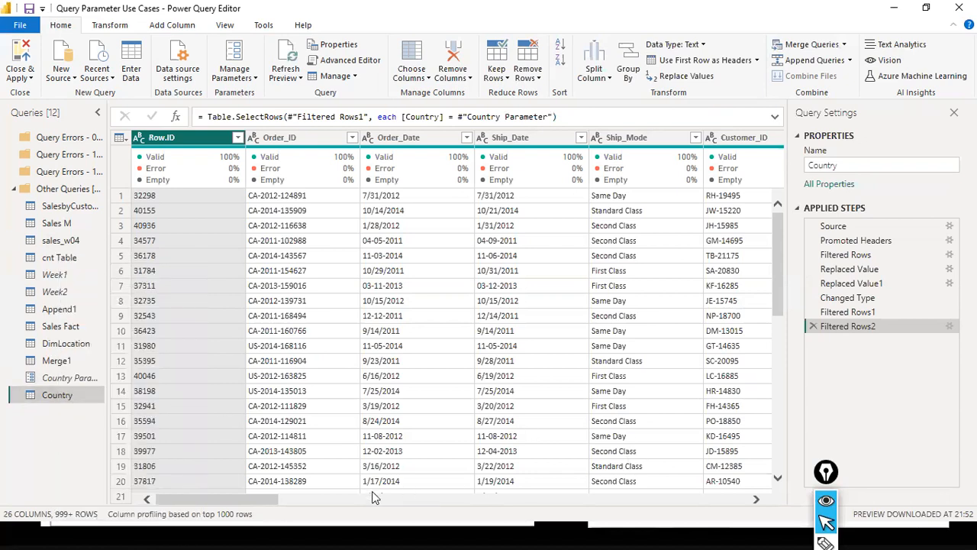
pyautogui.moveTo(273, 500); pyautogui.dragTo(219, 484)
pyautogui.click(60, 243)
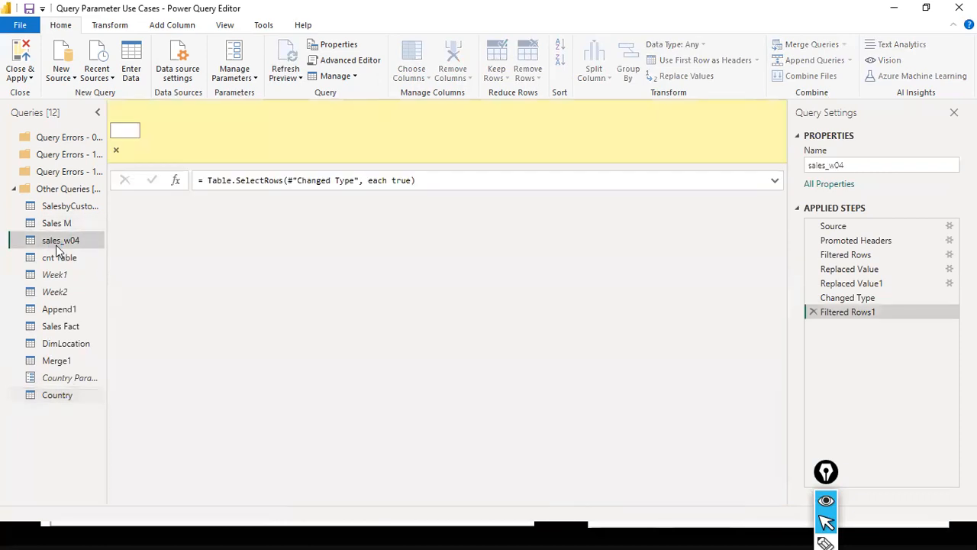
pyautogui.moveTo(219, 499); pyautogui.dragTo(516, 498)
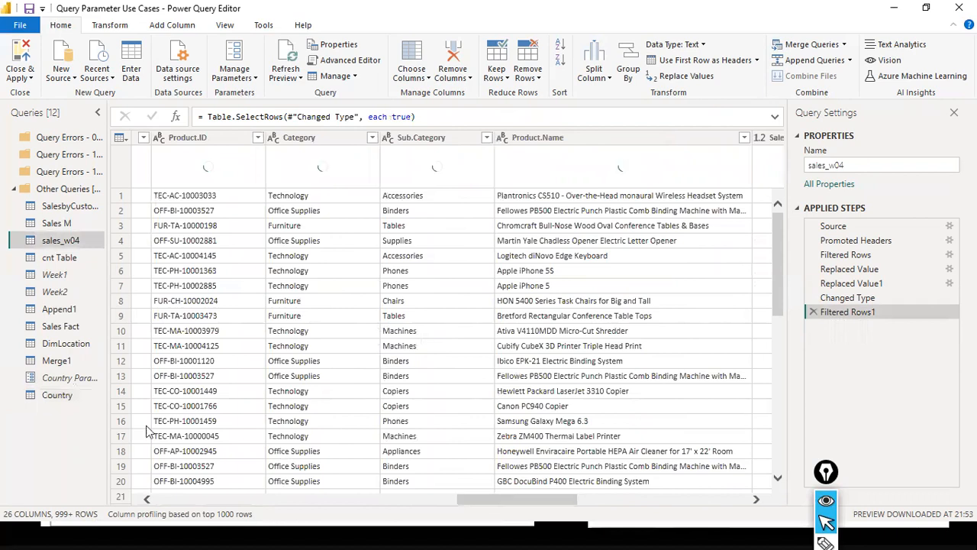
# - Delete the Country query and confirm its removal
pyautogui.click(55, 399)
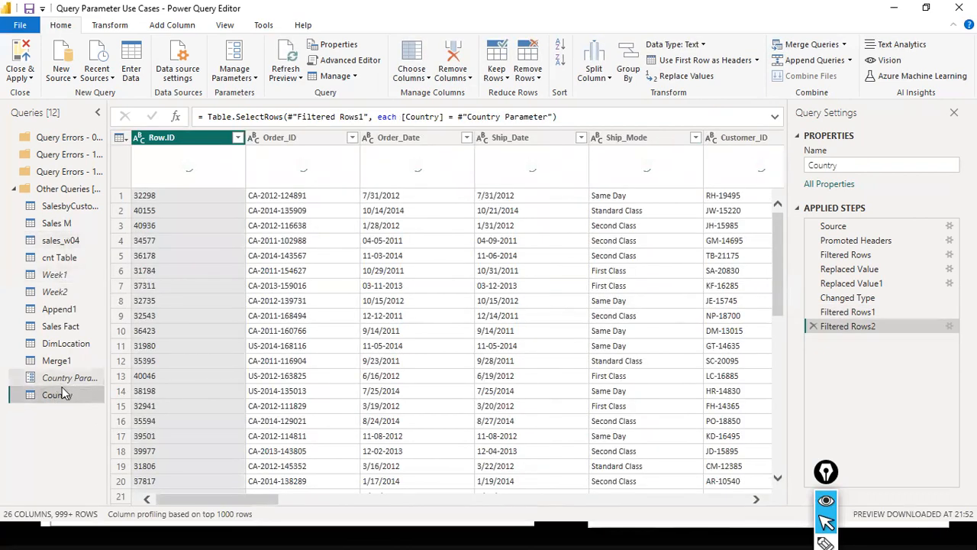
pyautogui.rightClick(65, 392)
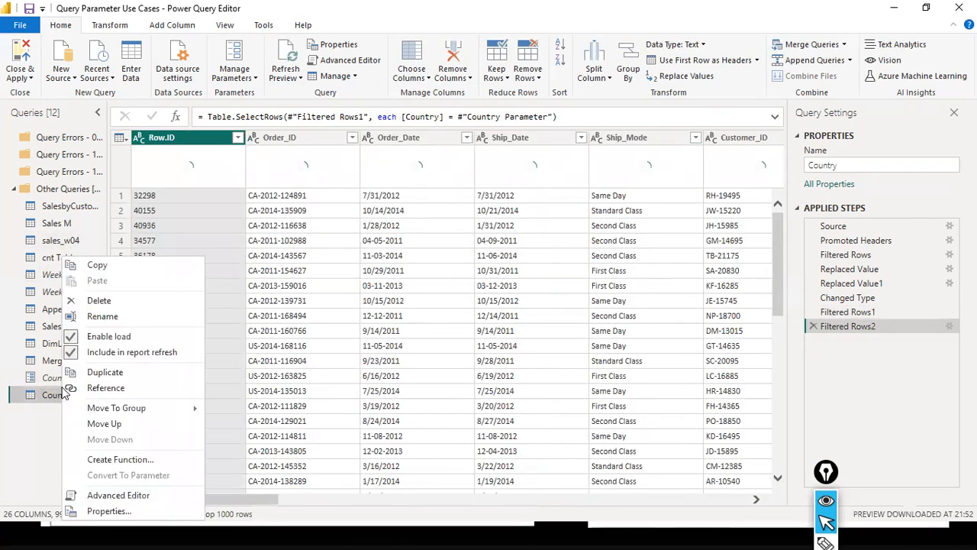
pyautogui.click(105, 300)
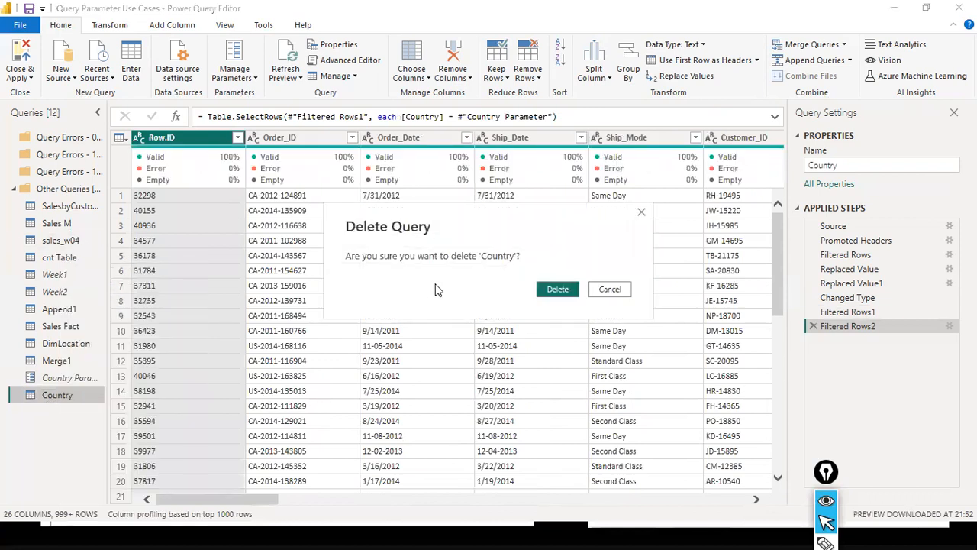
pyautogui.click(568, 293)
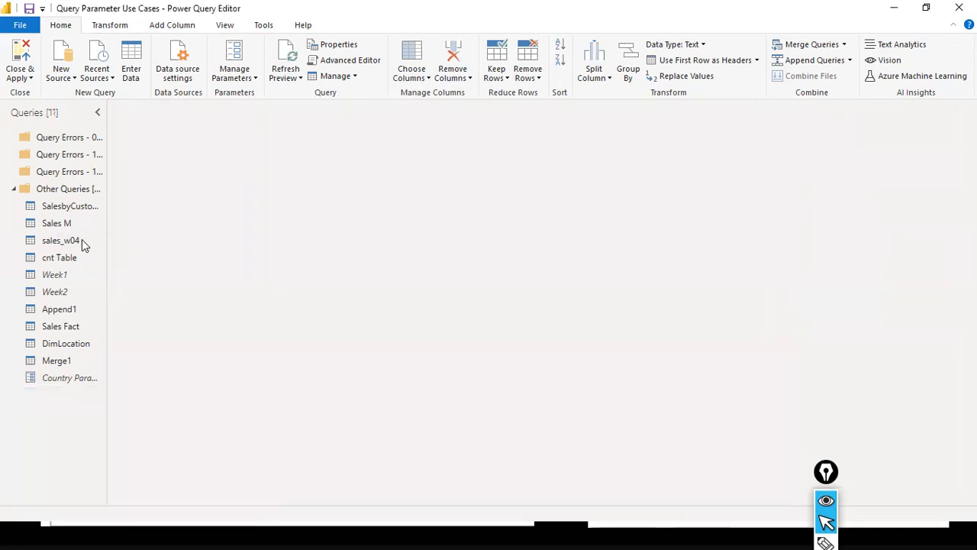
# - Check the Country filter values of sales_w04 and delete its Filtered Rows1 step
pyautogui.click(81, 239)
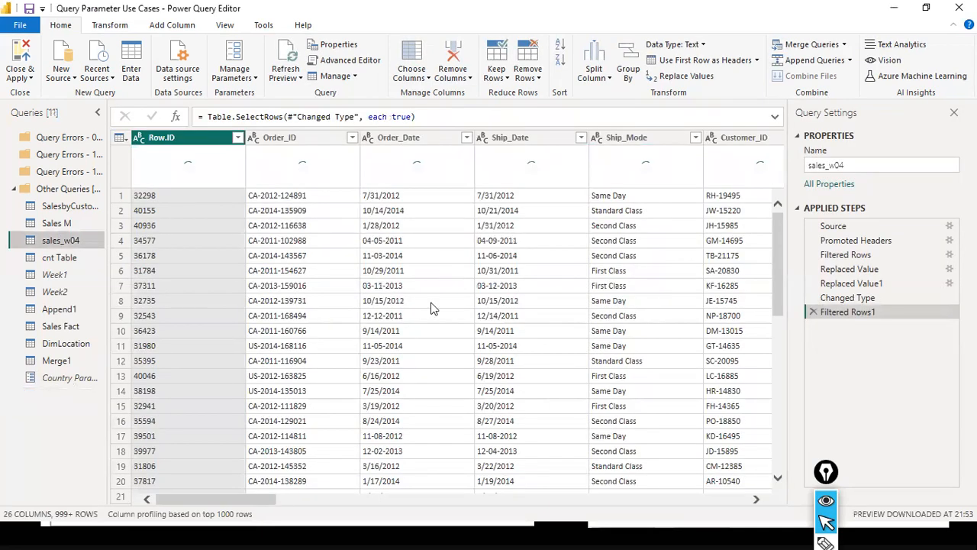
pyautogui.moveTo(251, 499); pyautogui.dragTo(411, 494)
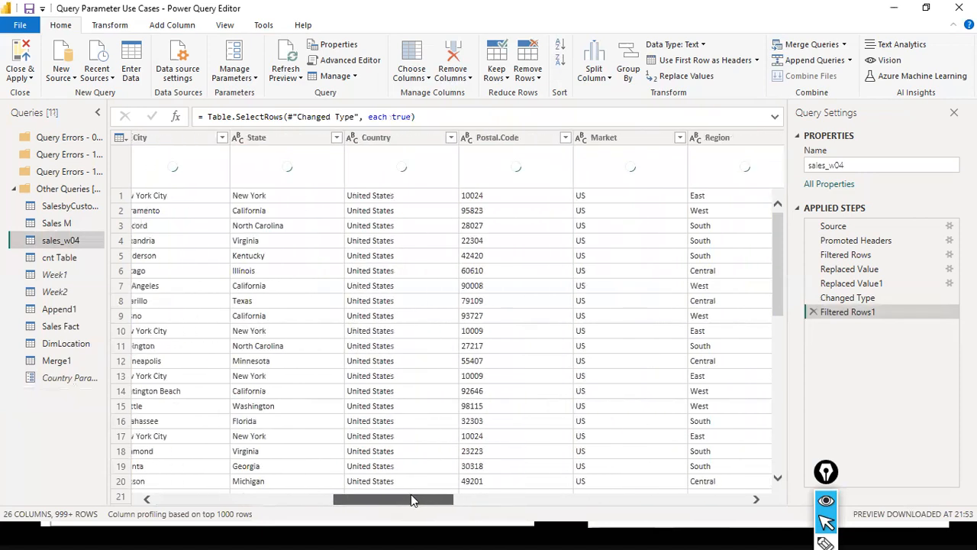
pyautogui.click(458, 137)
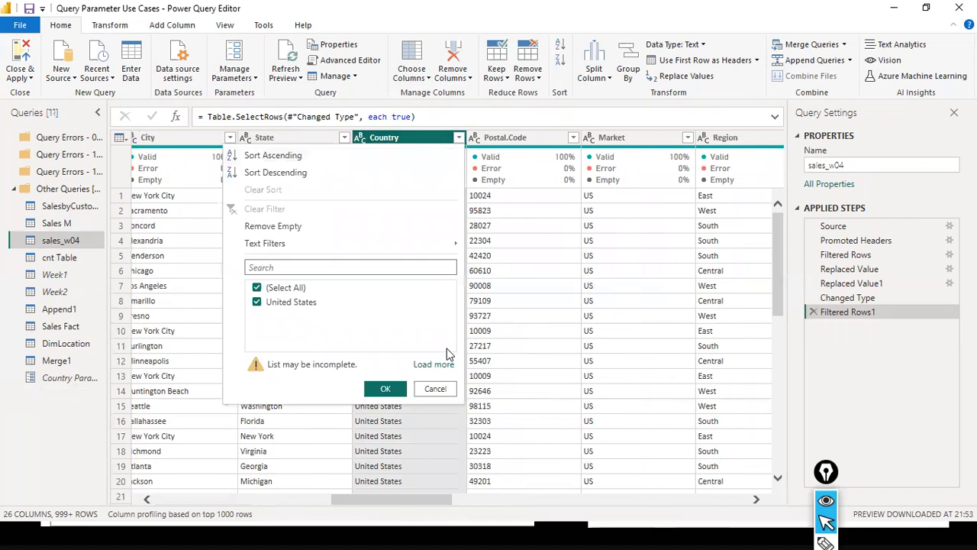
pyautogui.click(435, 389)
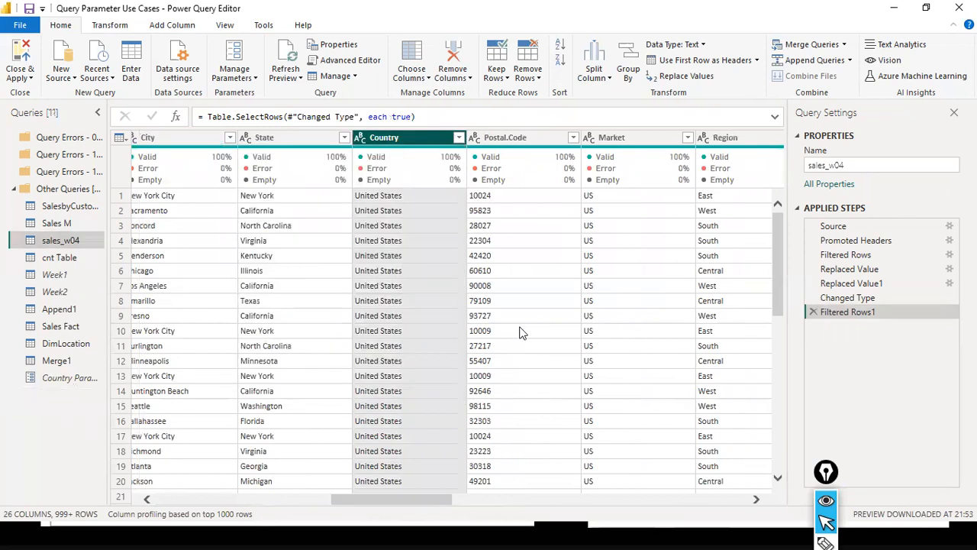
pyautogui.click(813, 311)
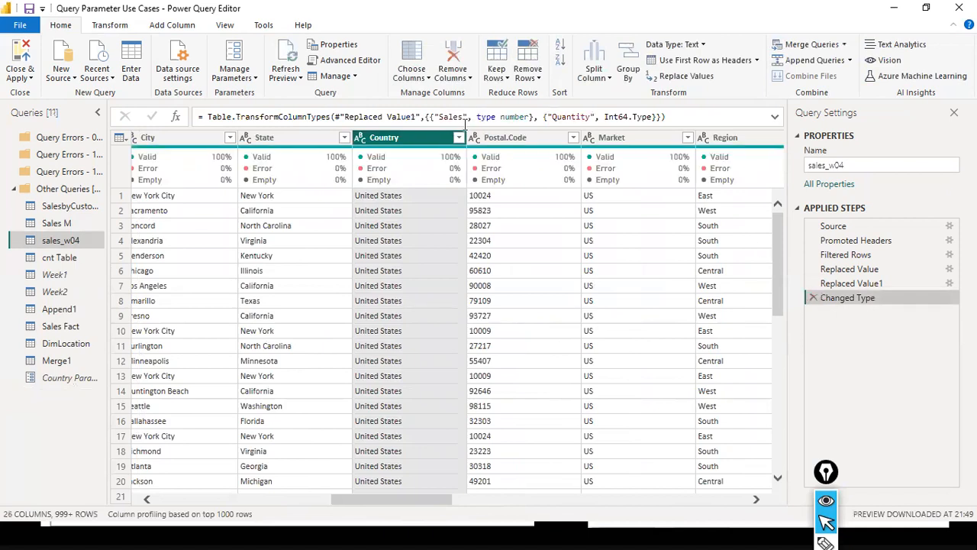
# - Clear the Country filter at the Filtered Rows step of sales_w04 and return to the Changed Type step
pyautogui.click(458, 138)
pyautogui.click(458, 138)
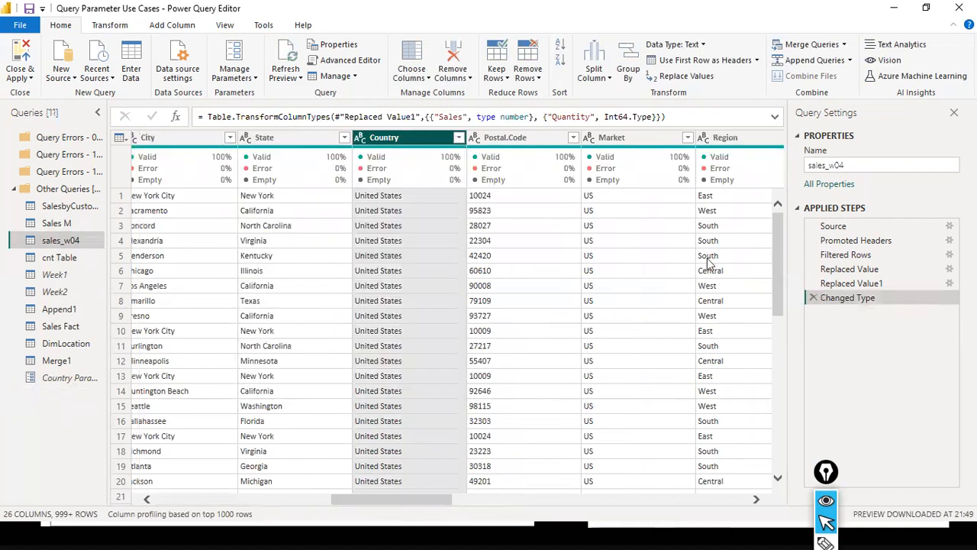
pyautogui.click(834, 226)
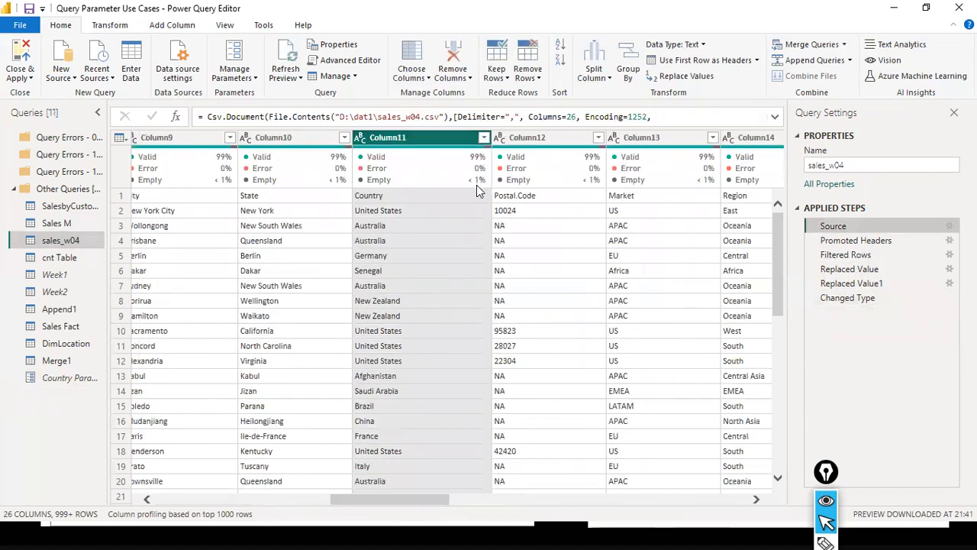
pyautogui.click(843, 255)
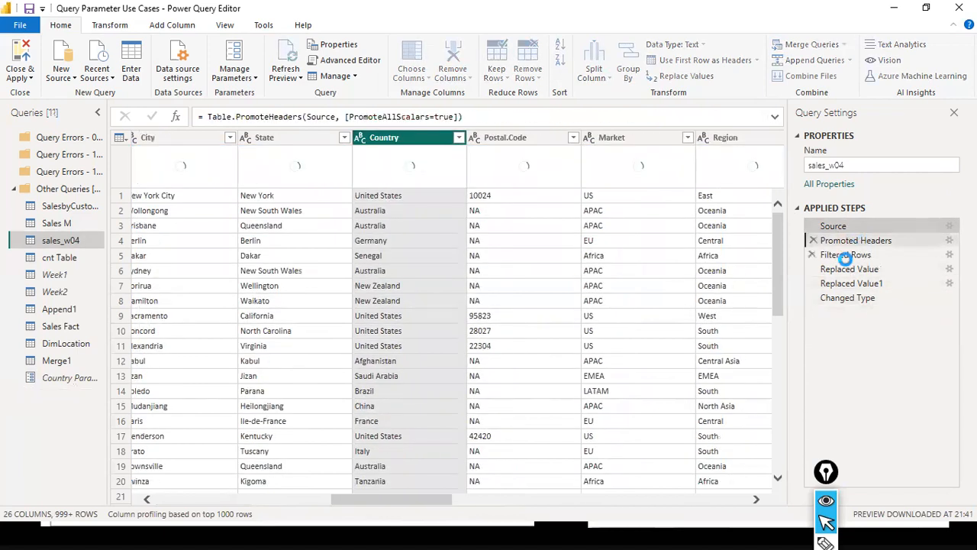
pyautogui.click(458, 139)
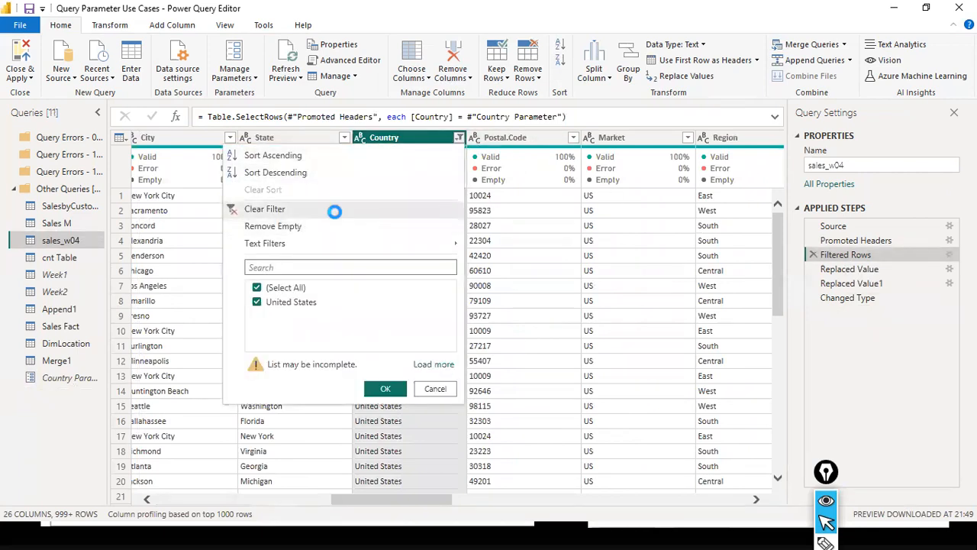
pyautogui.click(334, 210)
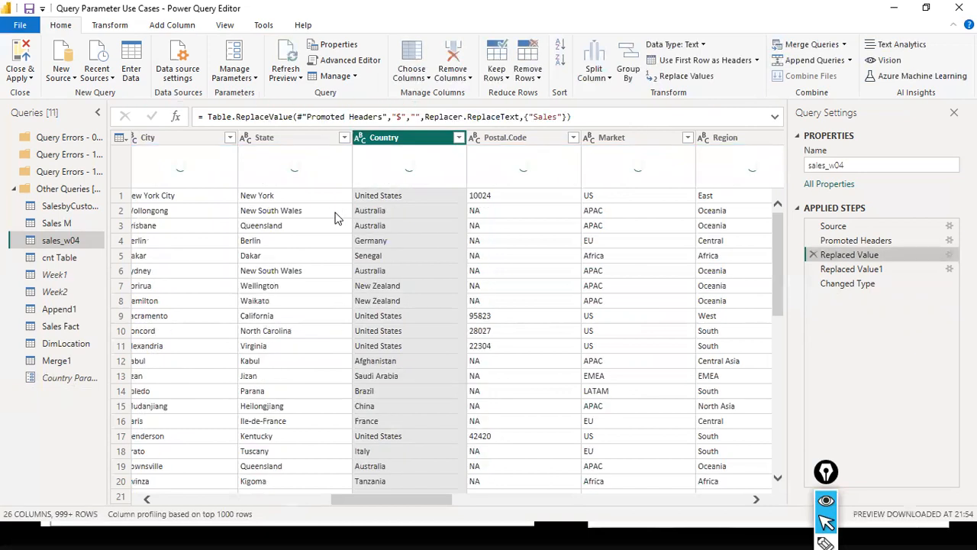
pyautogui.click(844, 270)
pyautogui.click(848, 284)
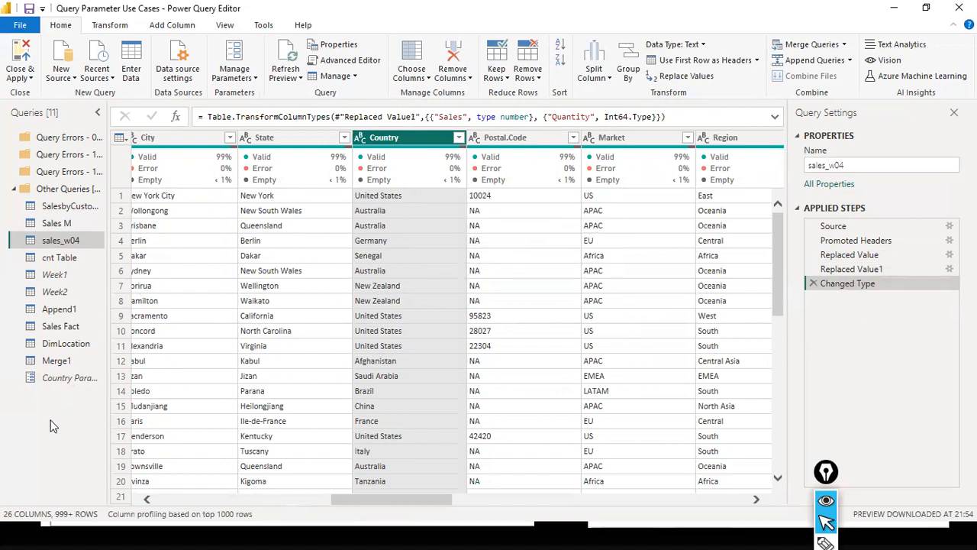
# - Add the Country column of sales_w04 as a new list query and remove its duplicate values
pyautogui.rightClick(422, 138)
pyautogui.click(481, 492)
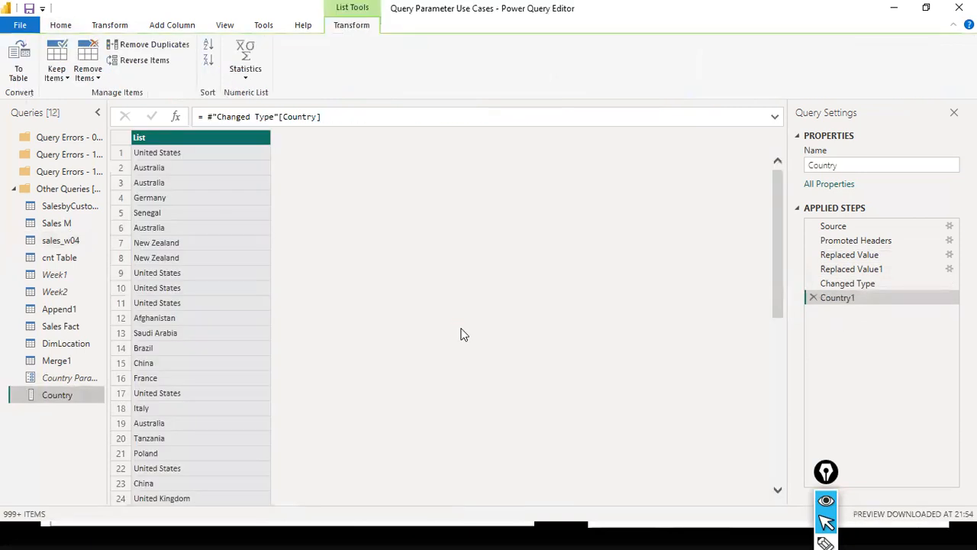
pyautogui.rightClick(182, 138)
pyautogui.click(227, 181)
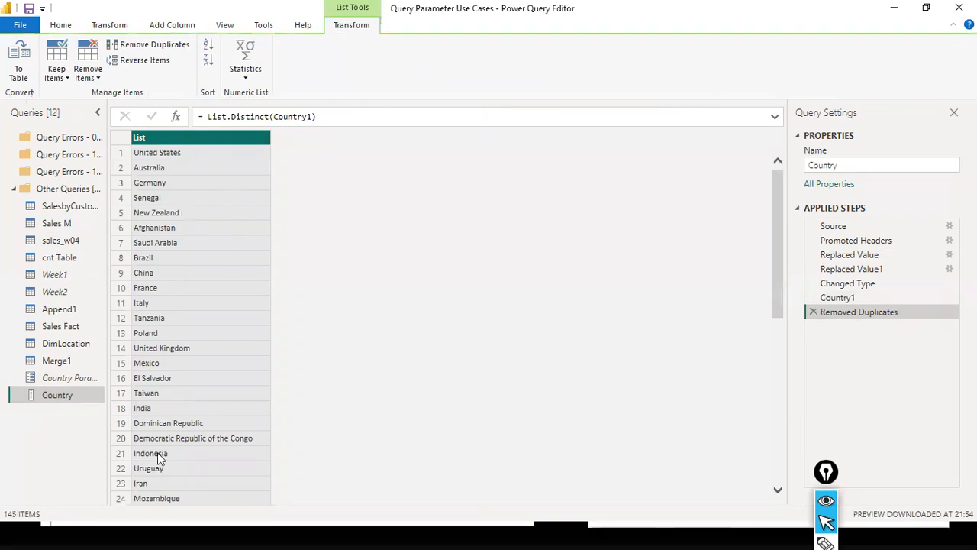
# - Rename the Country list query as CountryQuery
pyautogui.rightClick(77, 394)
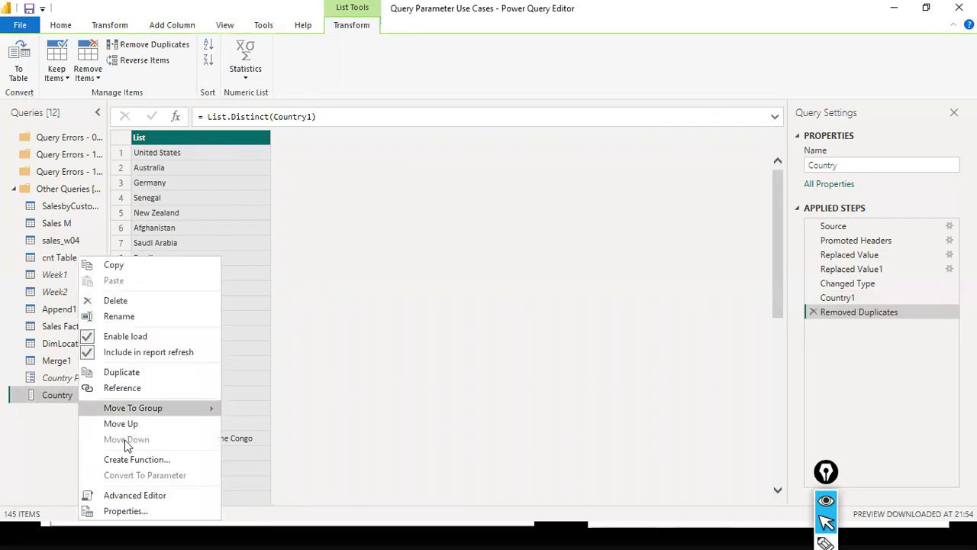
pyautogui.click(178, 318)
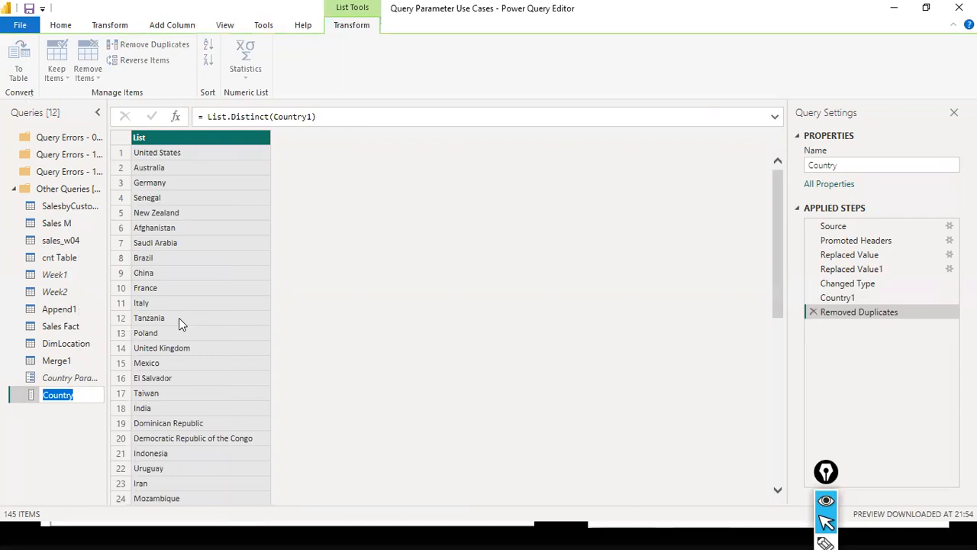
pyautogui.press('End')
pyautogui.write('Query')
pyautogui.press('Return')
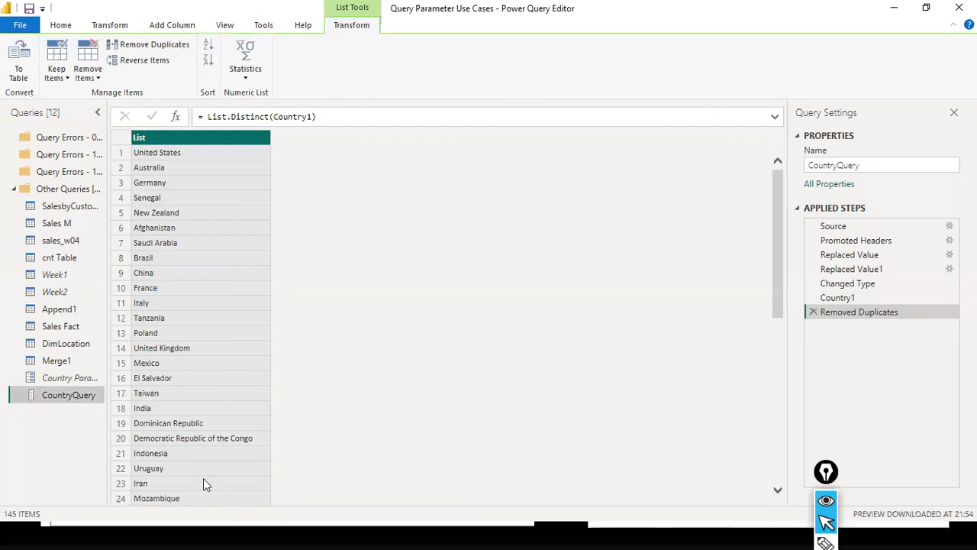
# - Change the Country Parameter's suggested values to Query, using CountryQuery as the source list
pyautogui.click(90, 378)
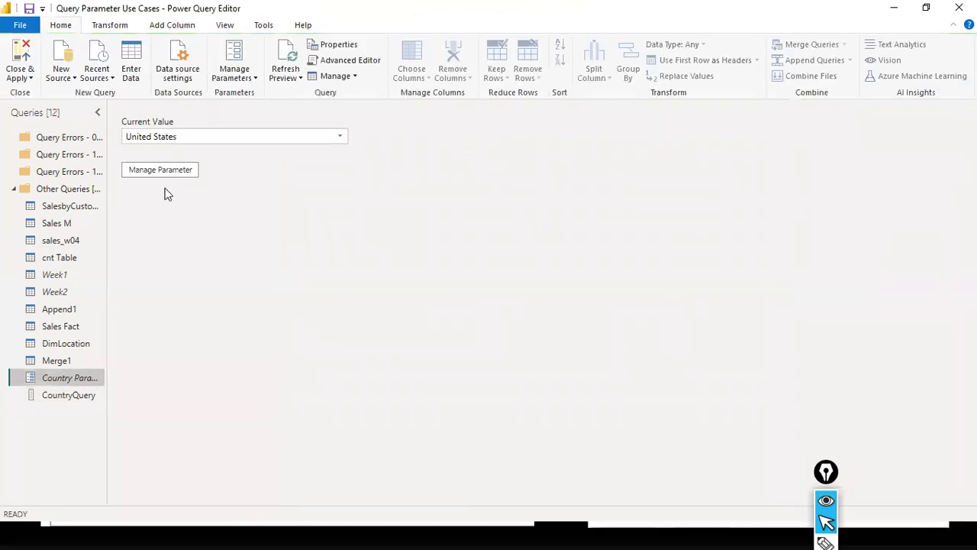
pyautogui.click(173, 180)
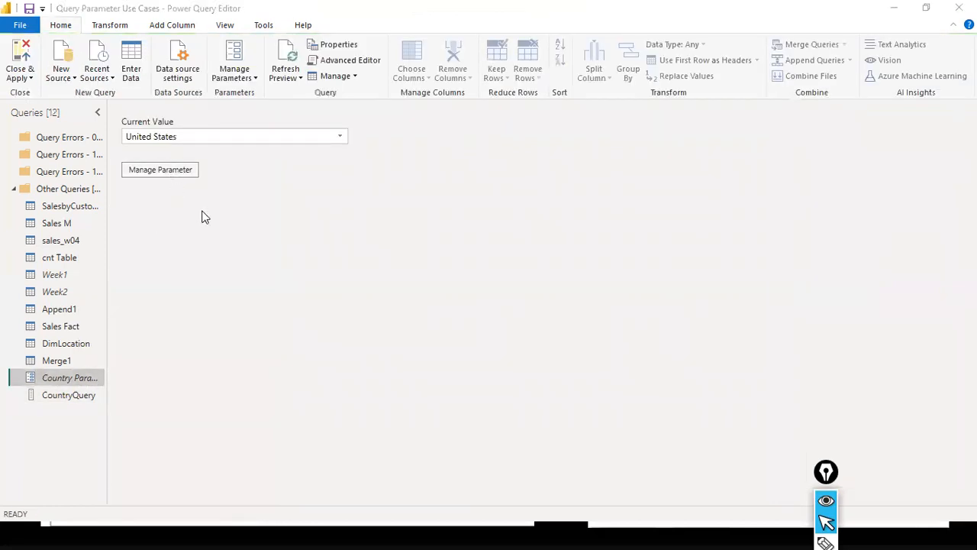
pyautogui.click(520, 243)
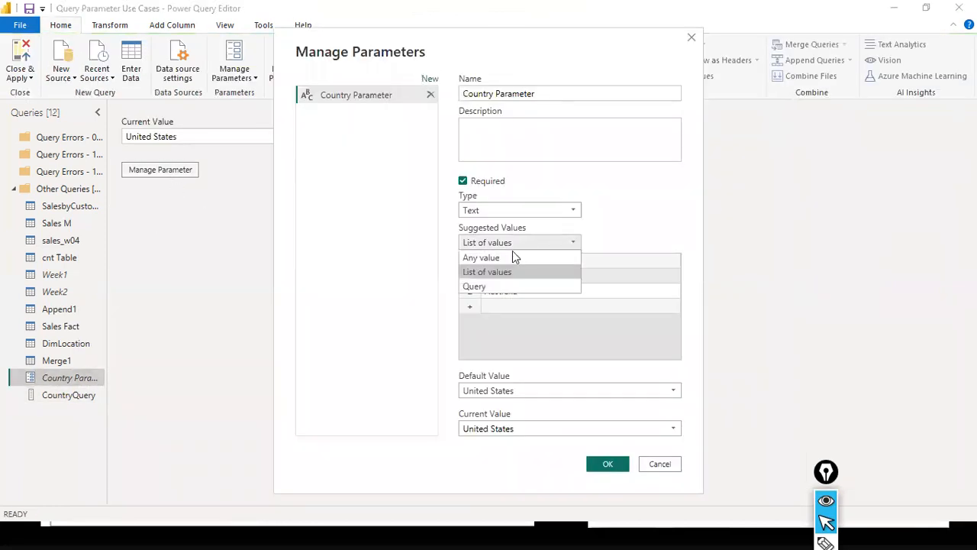
pyautogui.click(502, 287)
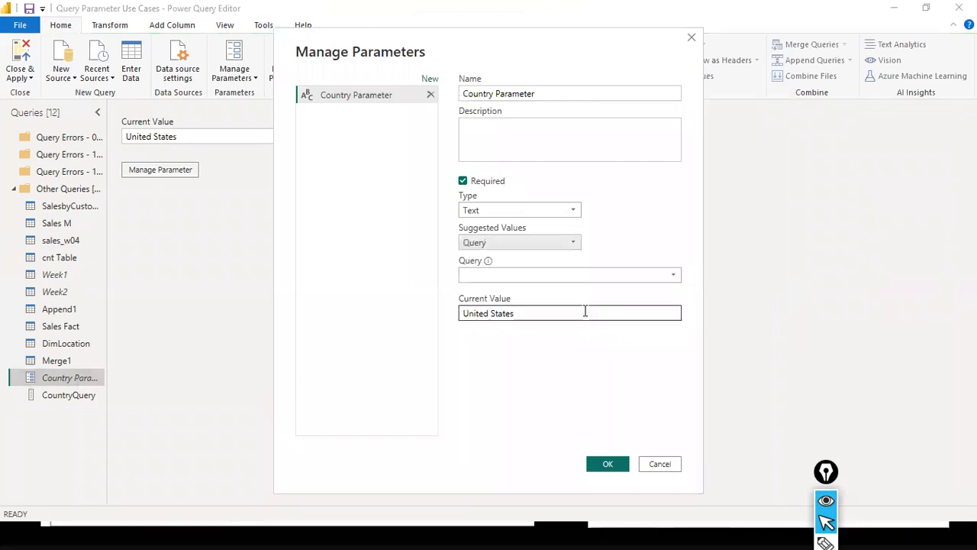
pyautogui.click(676, 274)
pyautogui.click(624, 289)
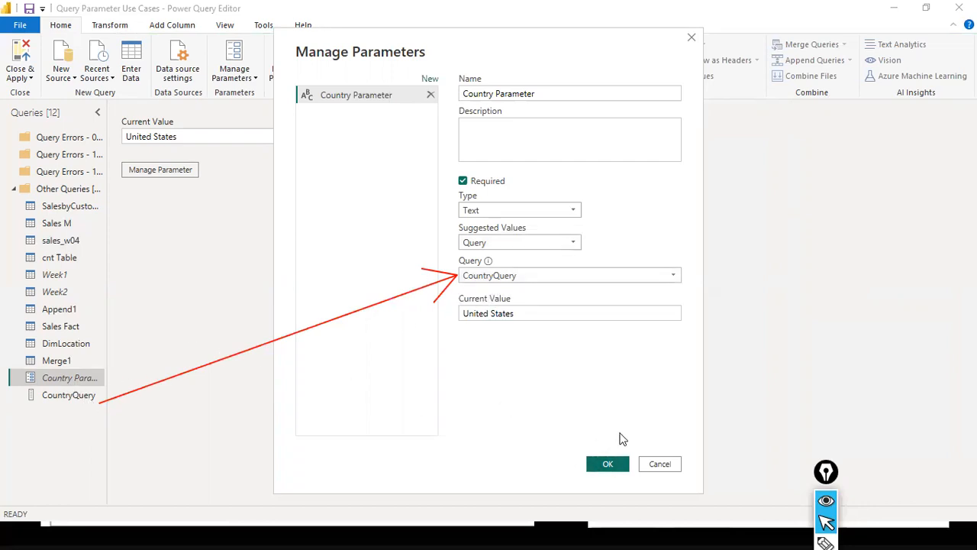
pyautogui.click(608, 462)
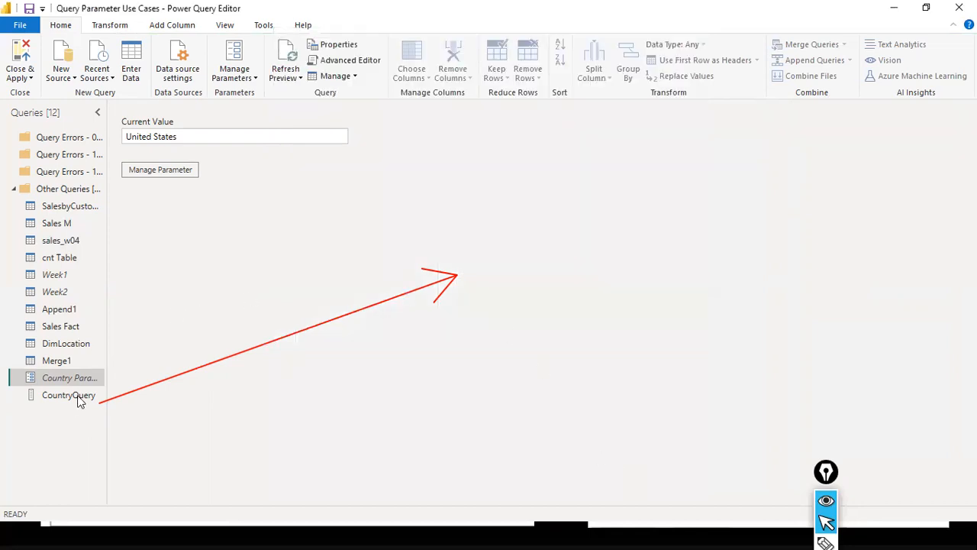
# - Filter the Country column of sales_w04 to rows equal to Country Parameter, and apply the query changes to the report
pyautogui.click(50, 242)
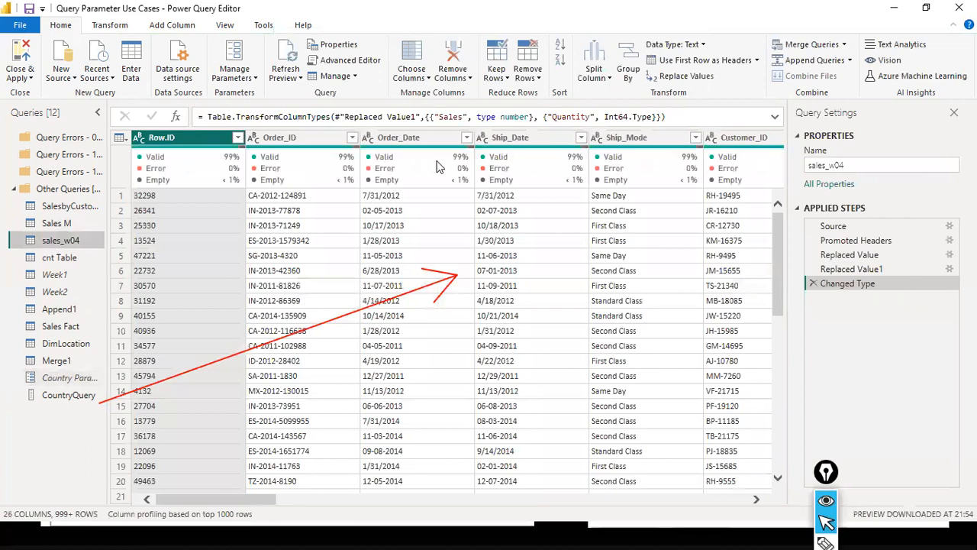
pyautogui.moveTo(238, 500); pyautogui.dragTo(403, 493)
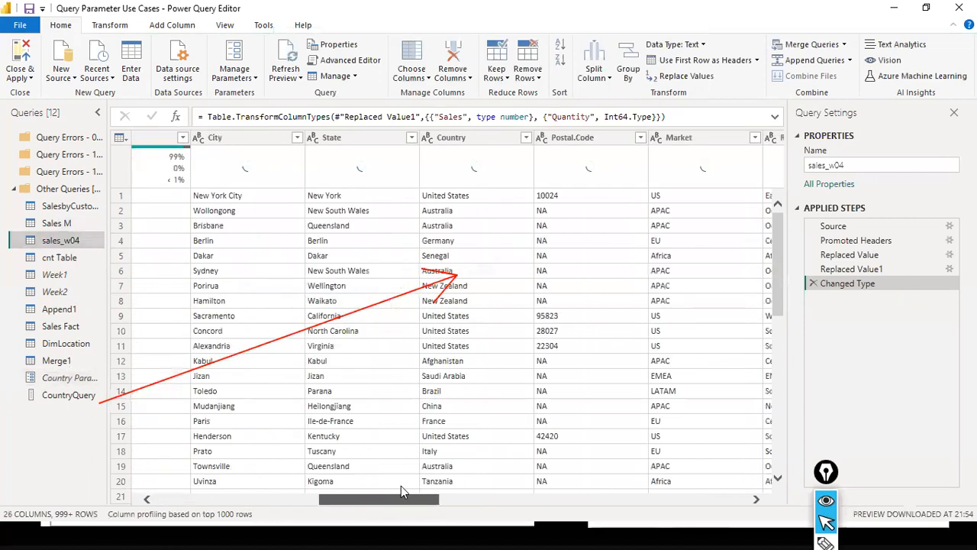
pyautogui.click(525, 138)
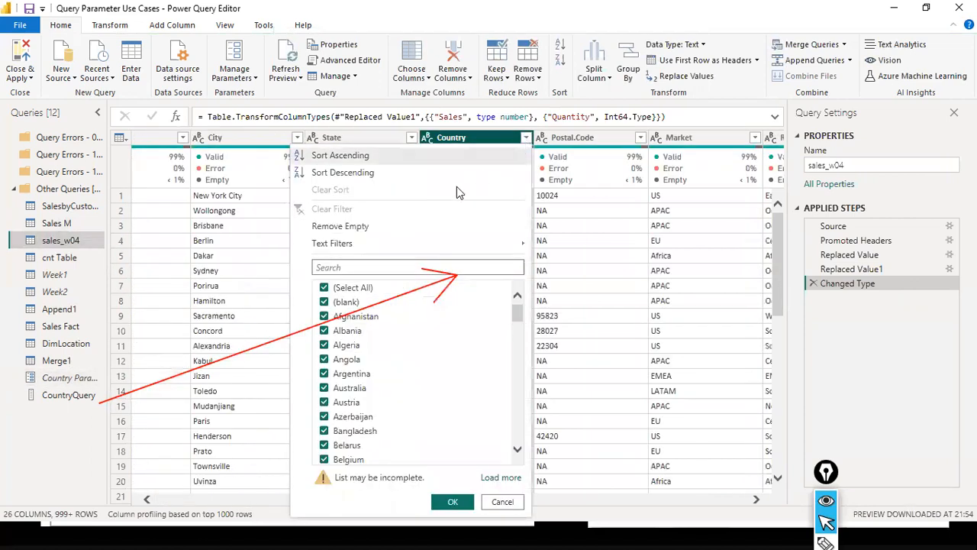
pyautogui.moveTo(494, 246)
pyautogui.click(568, 250)
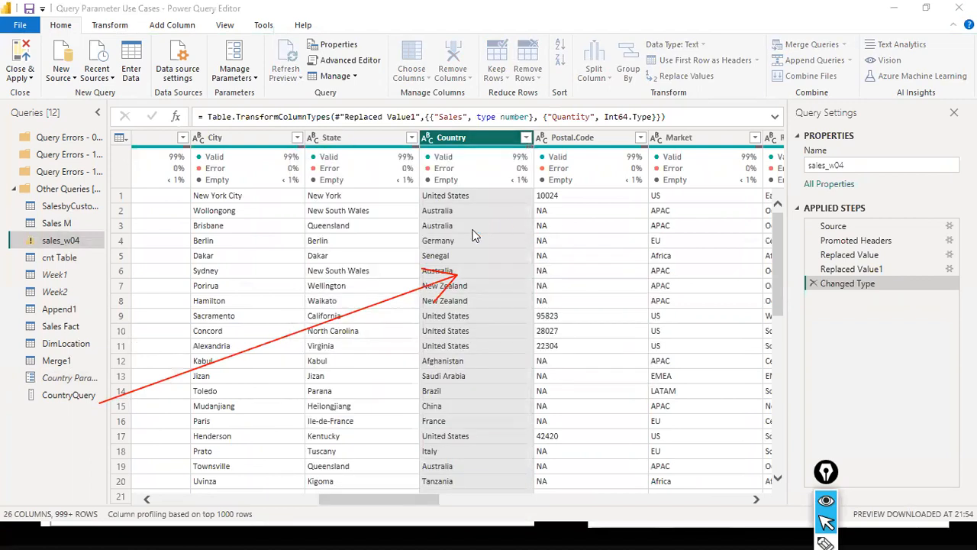
pyautogui.click(402, 262)
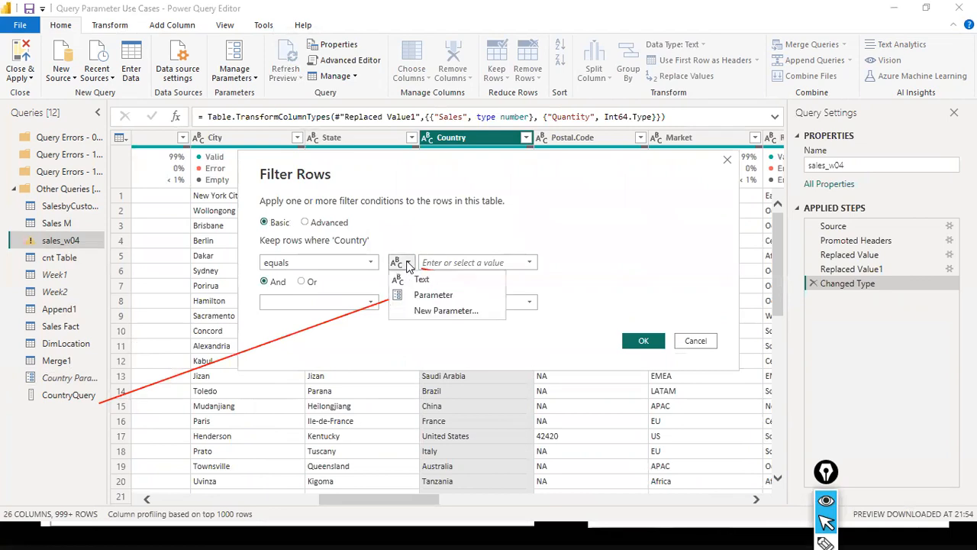
pyautogui.click(437, 292)
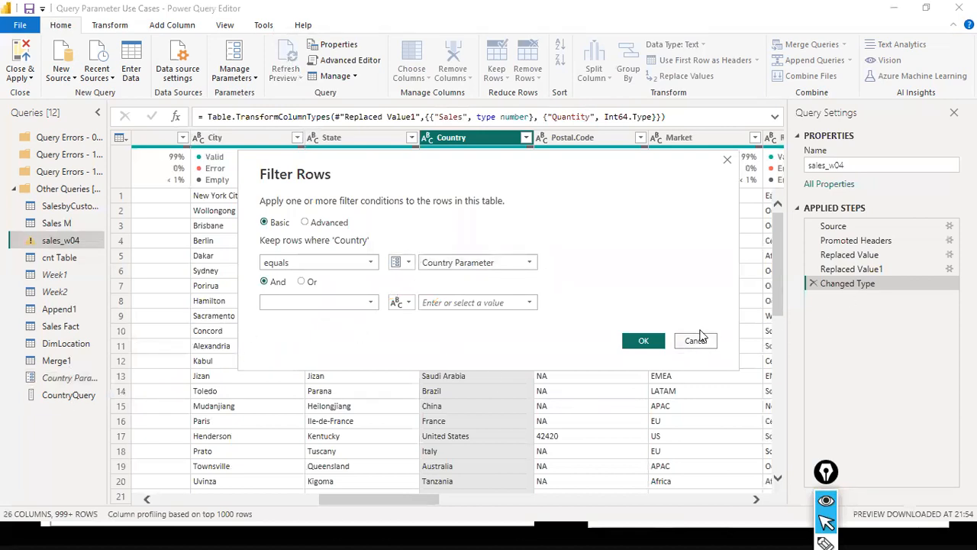
pyautogui.click(644, 341)
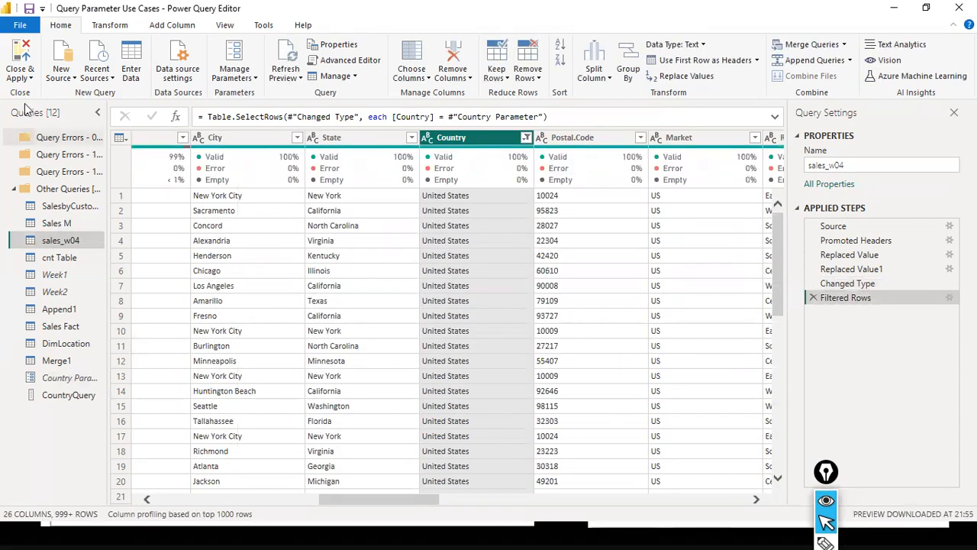
pyautogui.click(20, 24)
pyautogui.click(149, 261)
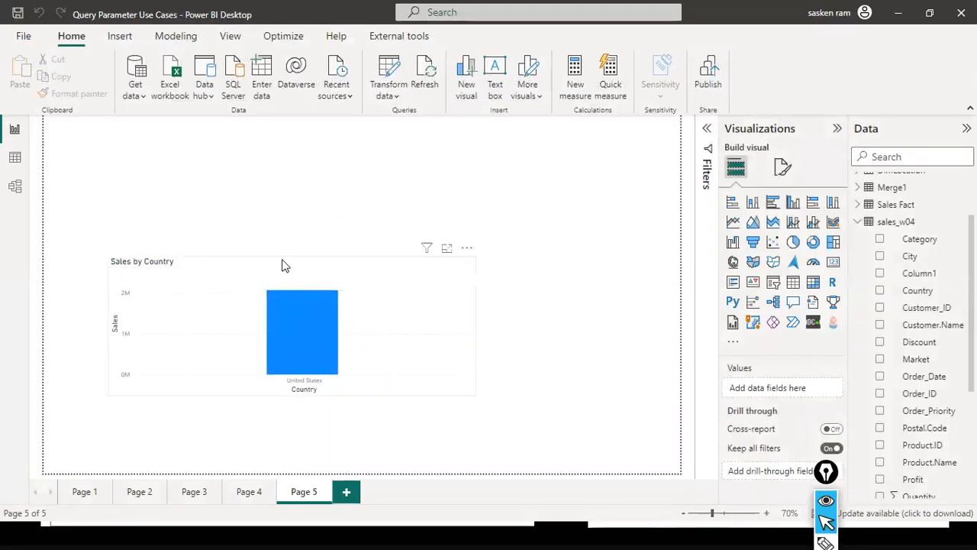
# - Edit the report's parameters in Power BI Desktop, browse the Country Parameter's value list and set it to Algeria
pyautogui.click(393, 97)
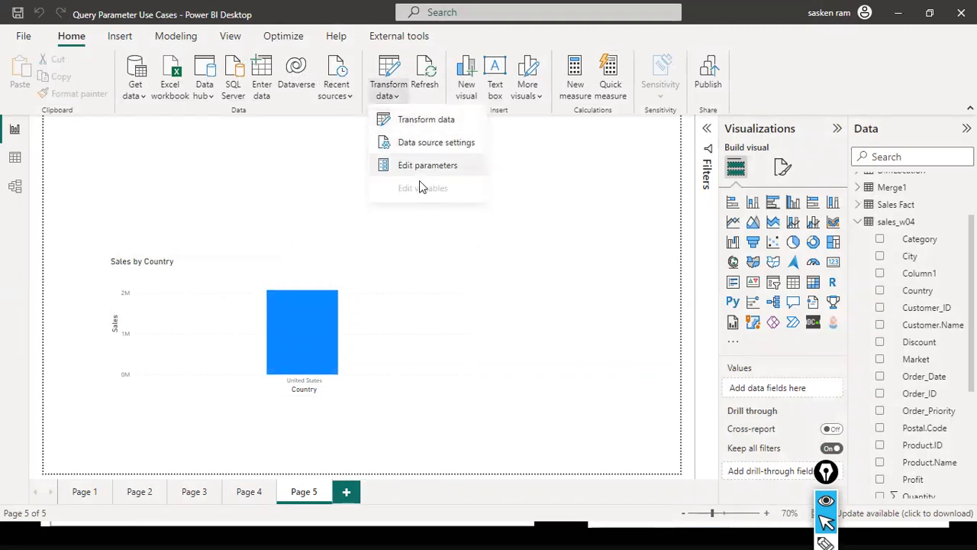
pyautogui.click(437, 165)
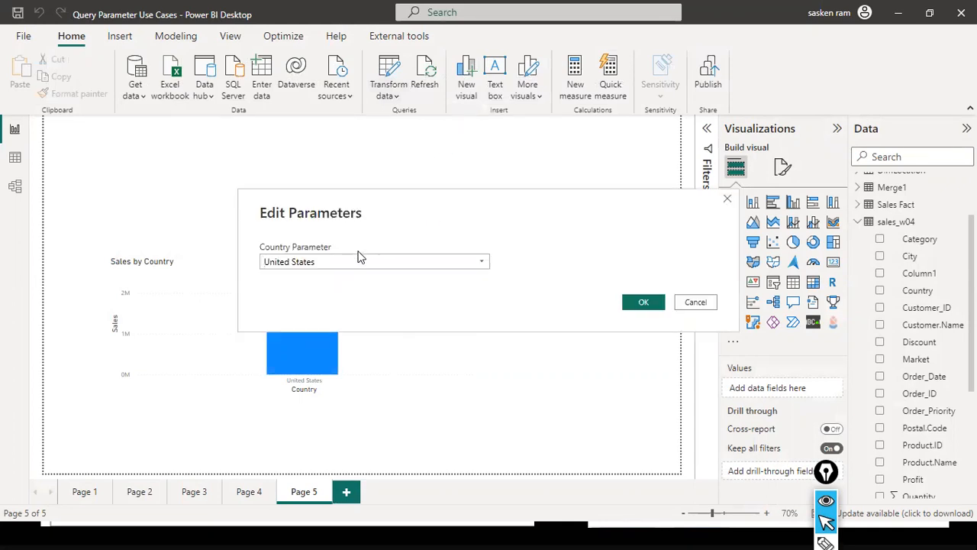
pyautogui.click(480, 263)
pyautogui.scroll(-5, 437, 368)
pyautogui.scroll(5, 418, 424)
pyautogui.scroll(-5, 416, 428)
pyautogui.scroll(-10, 411, 442)
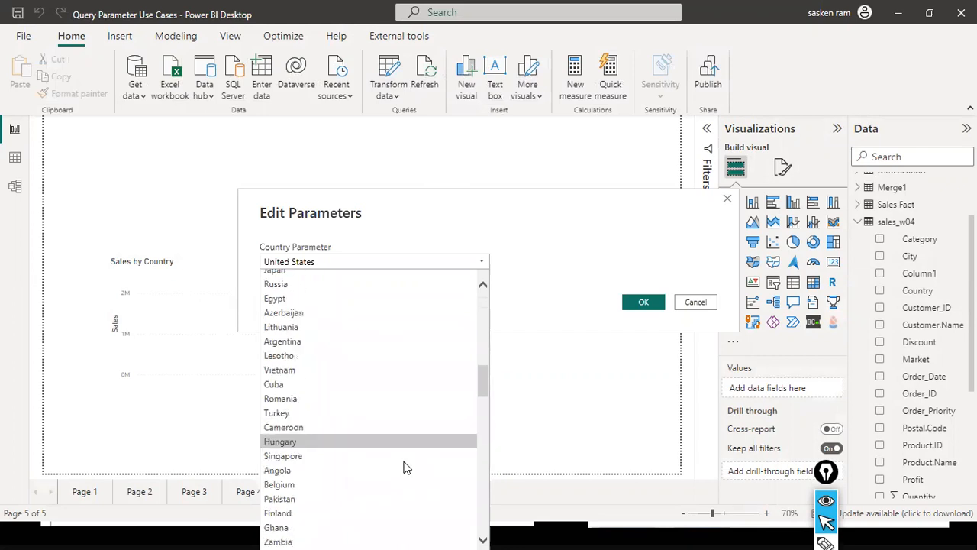
pyautogui.scroll(12, 412, 450)
pyautogui.scroll(2, 416, 442)
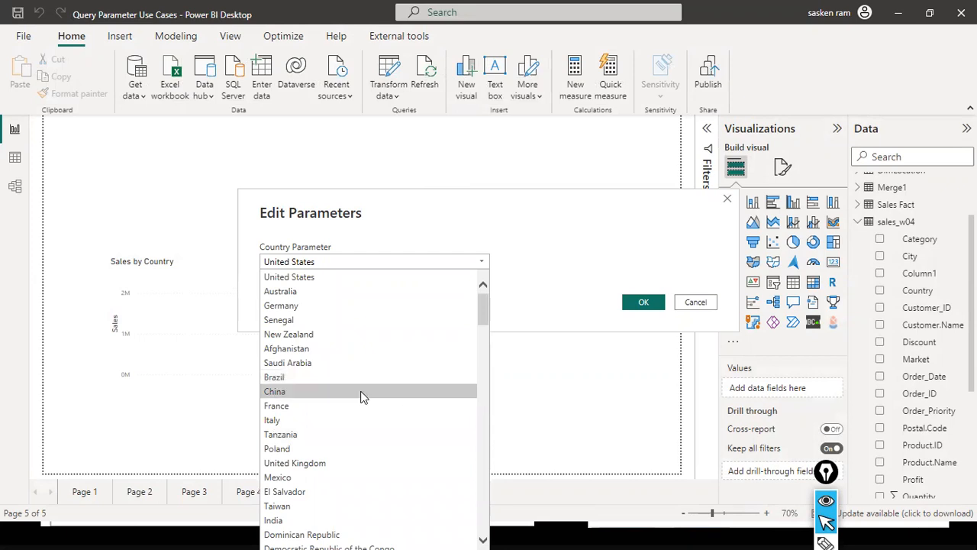
pyautogui.scroll(-3, 375, 416)
pyautogui.scroll(3, 375, 414)
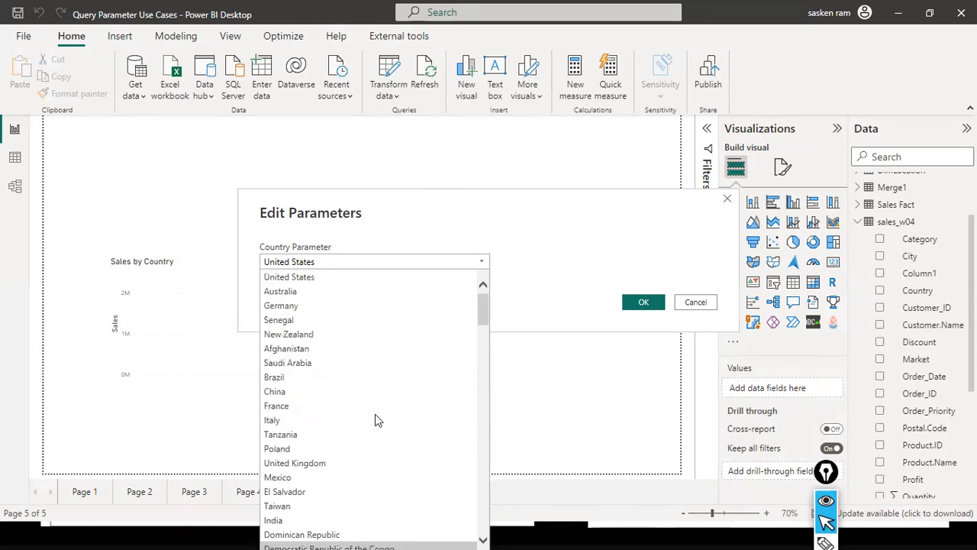
pyautogui.scroll(-10, 375, 414)
pyautogui.scroll(1, 375, 414)
pyautogui.scroll(-15, 375, 414)
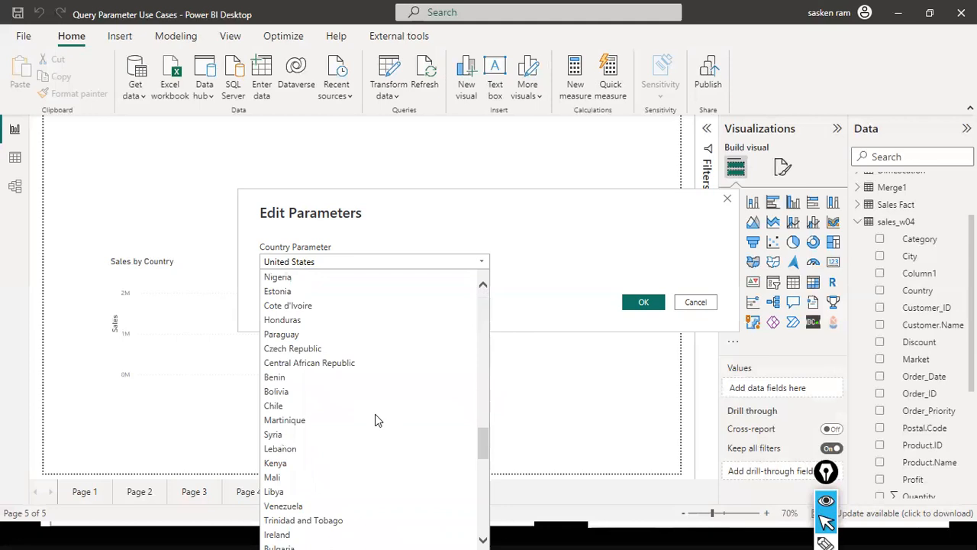
pyautogui.scroll(-9, 375, 414)
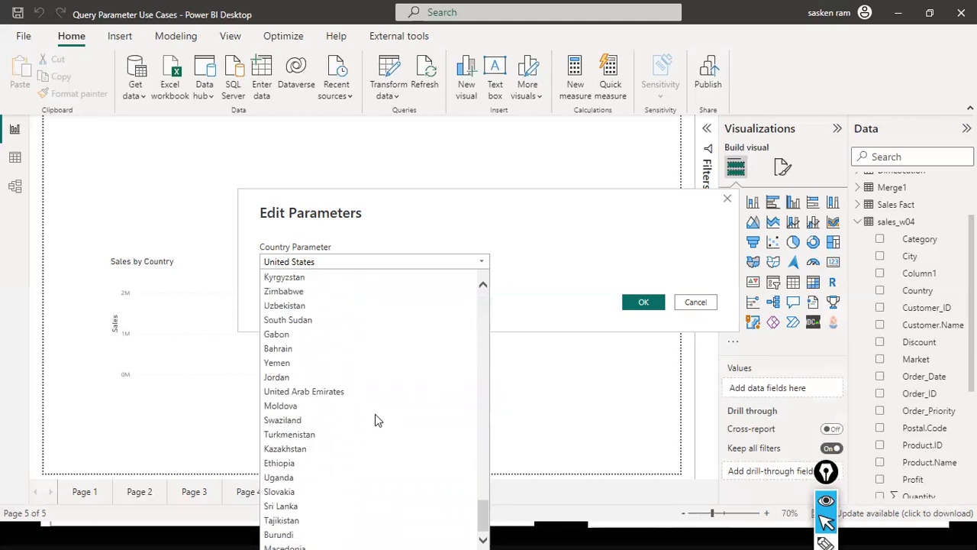
pyautogui.scroll(13, 375, 414)
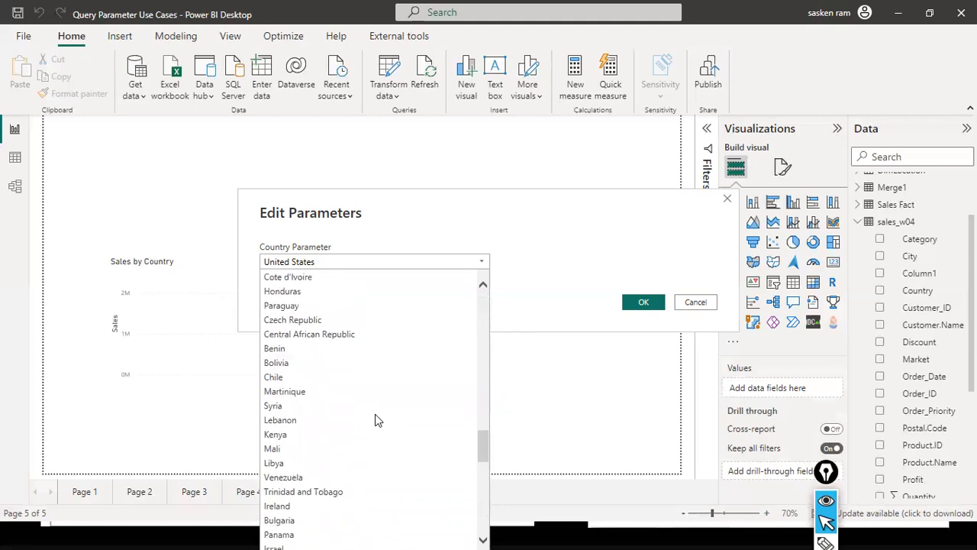
pyautogui.scroll(4, 375, 414)
pyautogui.click(328, 392)
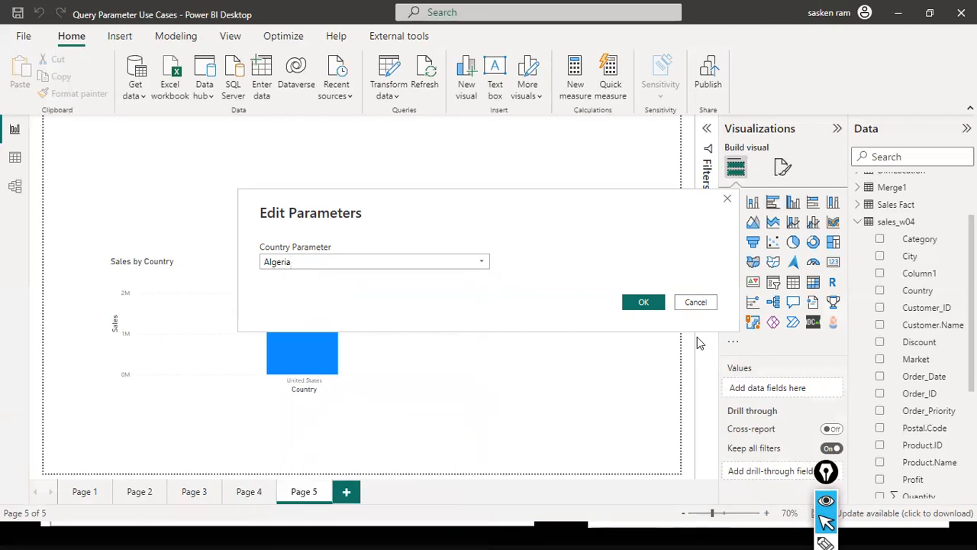
pyautogui.click(641, 302)
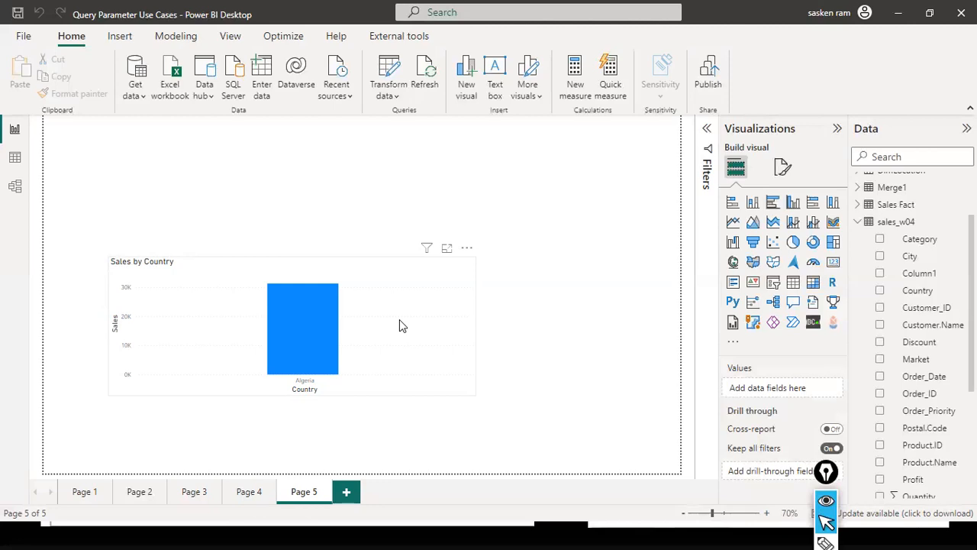
# - Open the Power Query Editor from the report and create a new parameter named File Path Parameter
pyautogui.click(386, 94)
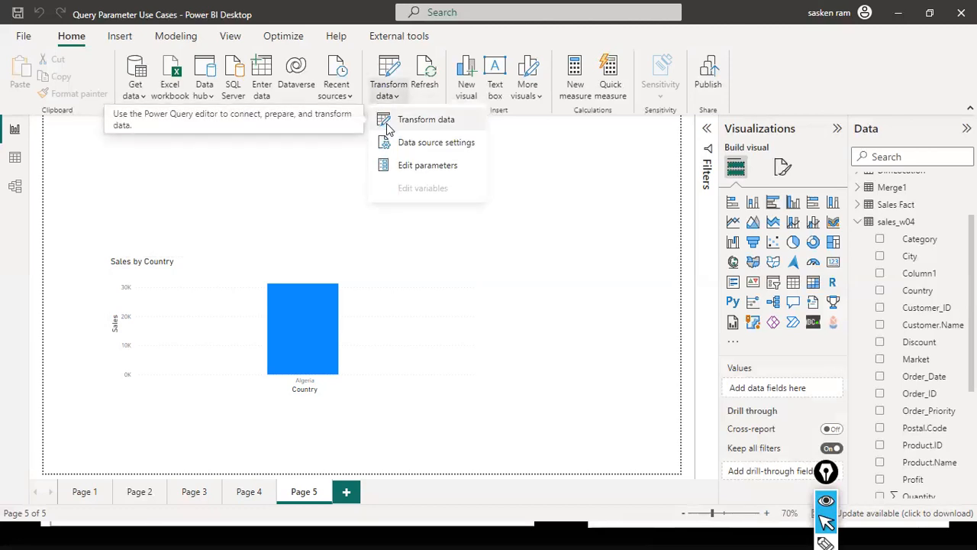
pyautogui.click(390, 122)
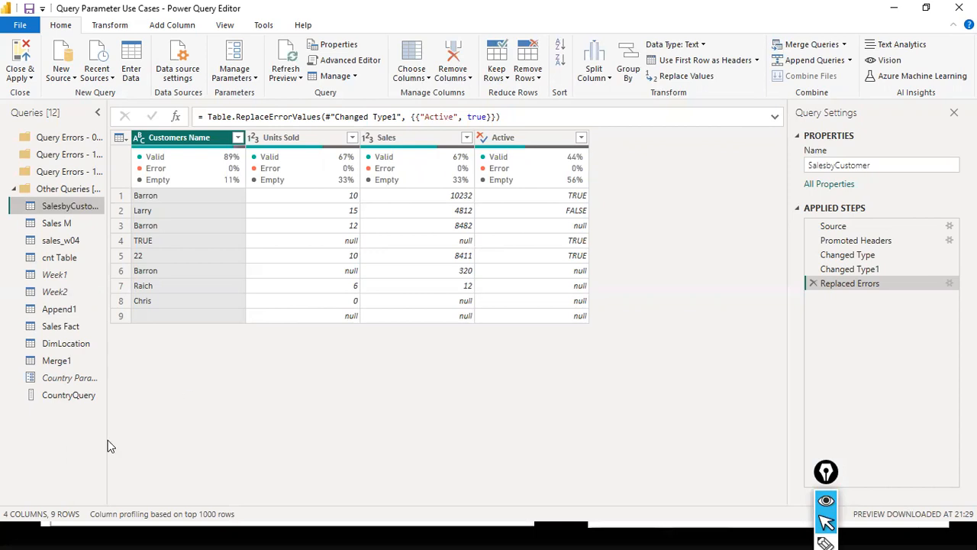
pyautogui.rightClick(42, 442)
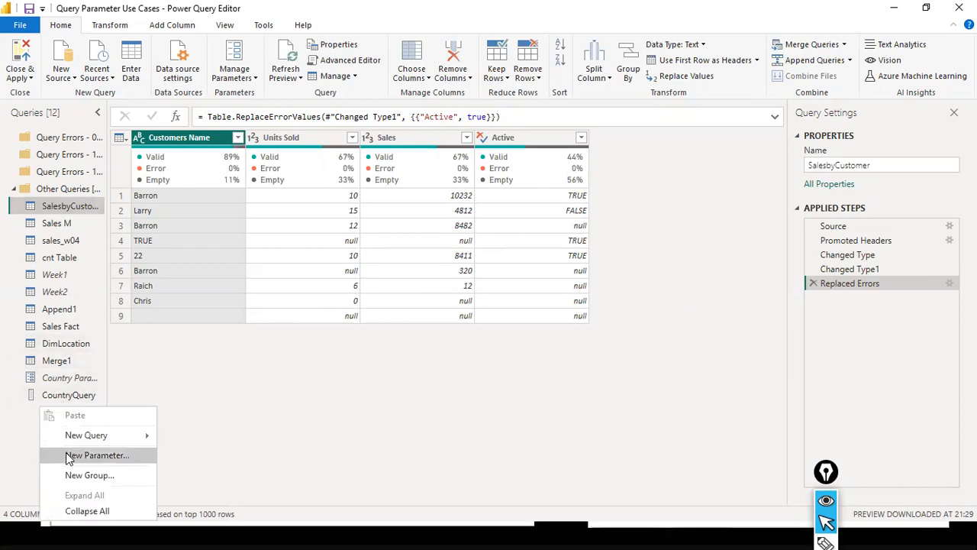
pyautogui.click(67, 455)
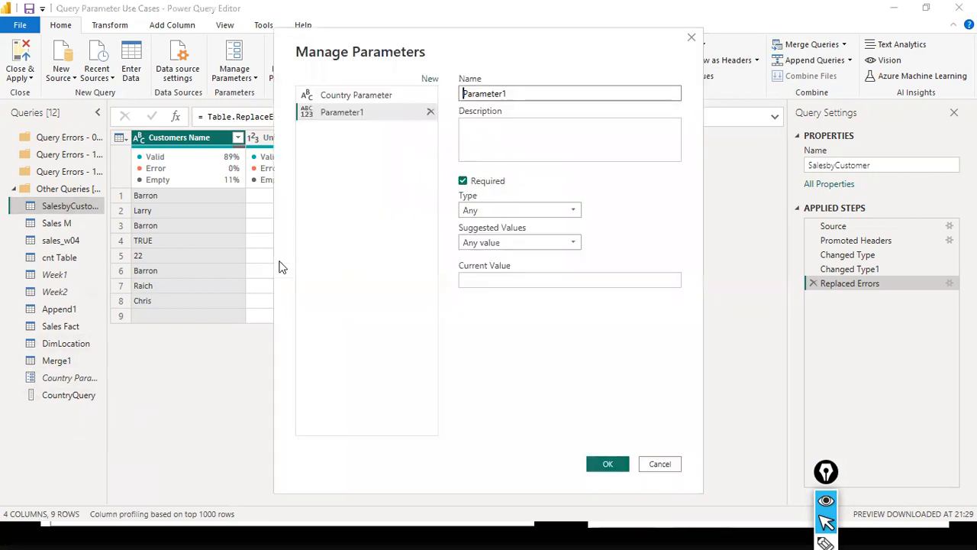
pyautogui.doubleClick(525, 94)
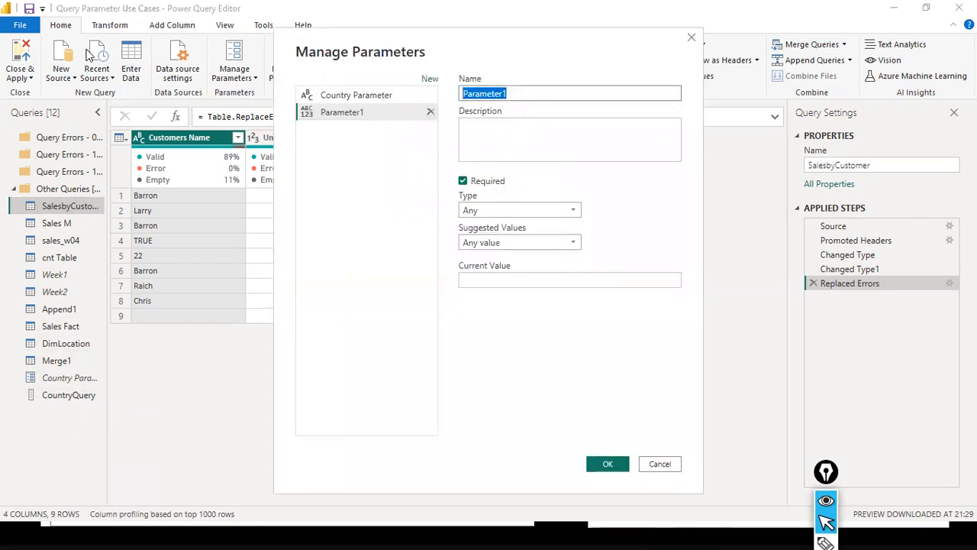
pyautogui.write('File Path')
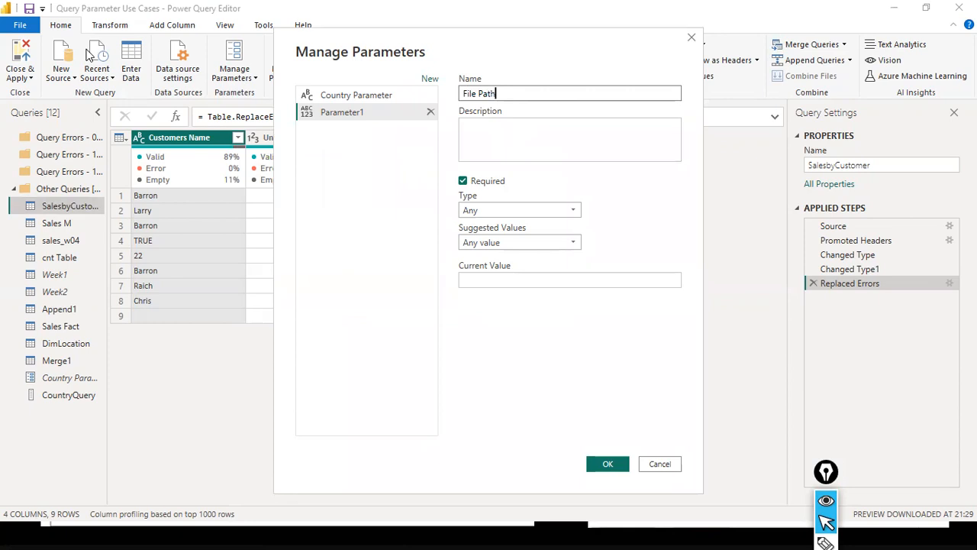
pyautogui.write(' aramete')
pyautogui.press('BackSpace')
pyautogui.press('BackSpace')
pyautogui.press('BackSpace')
pyautogui.press('BackSpace')
pyautogui.press('BackSpace')
pyautogui.write('rameter')
pyautogui.press('Tab')
pyautogui.press('Tab')
pyautogui.press('Tab')
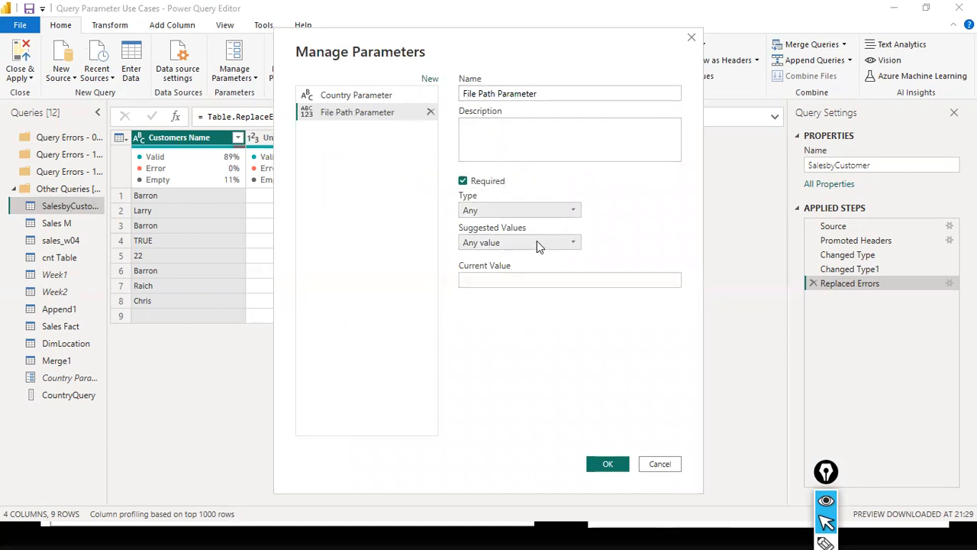
# - Set File Path Parameter's type to Text and its current value to D:\dat1, keeping any value allowed, and create it
pyautogui.click(542, 209)
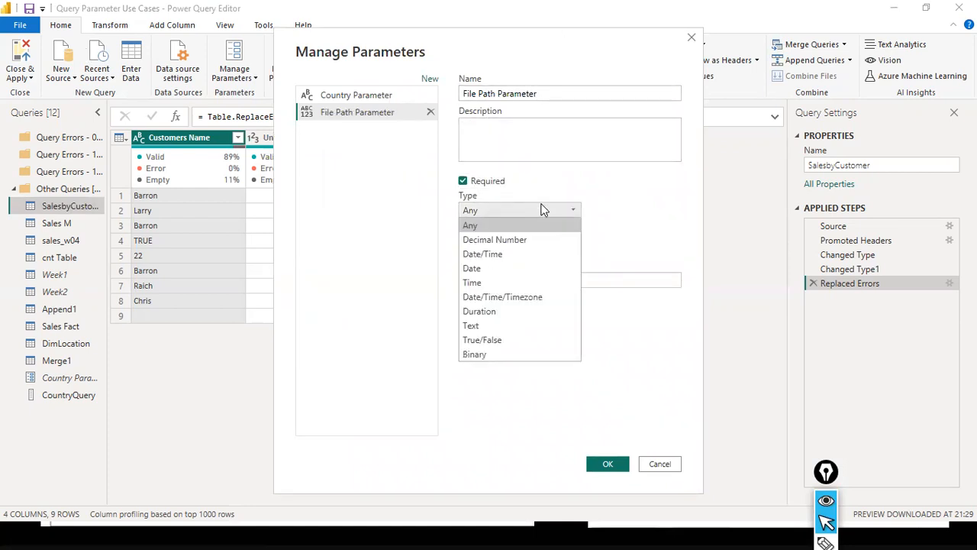
pyautogui.click(539, 221)
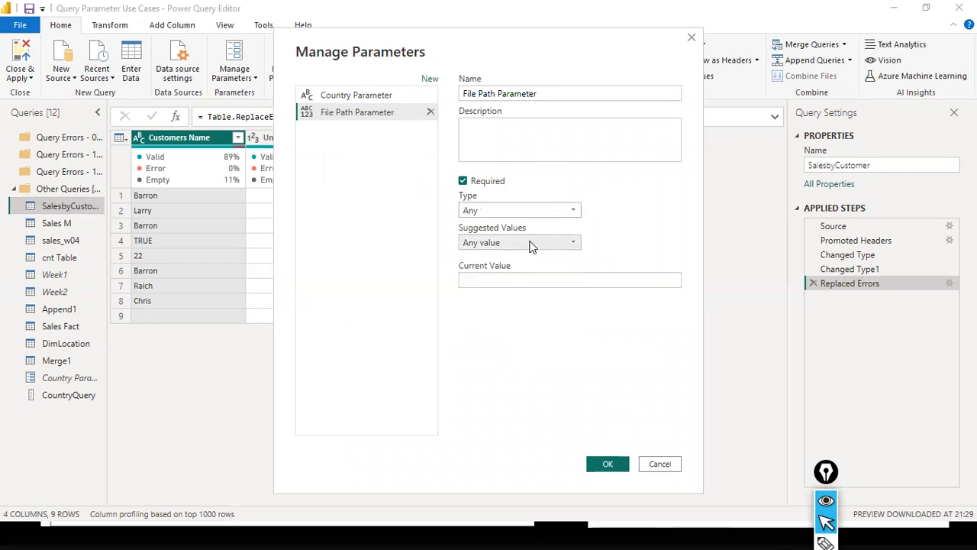
pyautogui.click(532, 244)
pyautogui.click(525, 254)
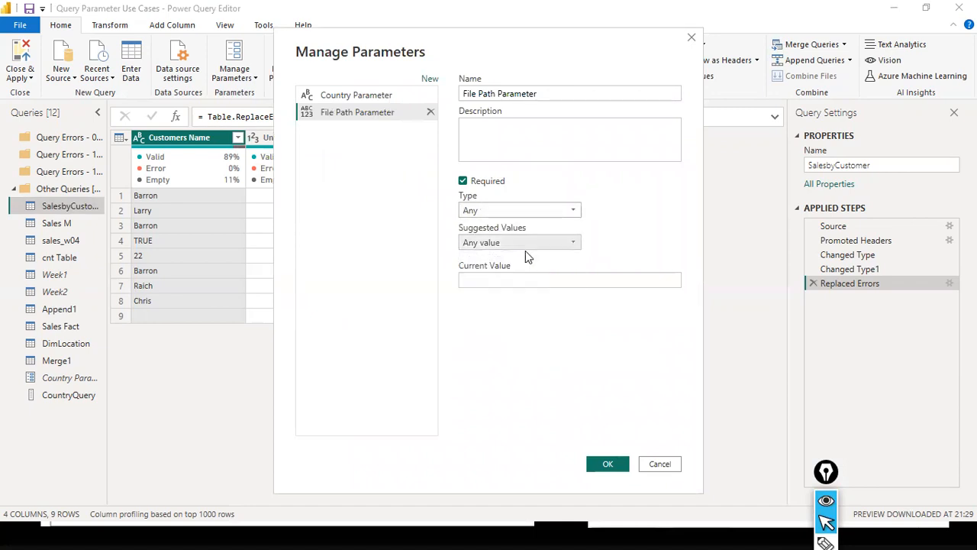
pyautogui.click(549, 212)
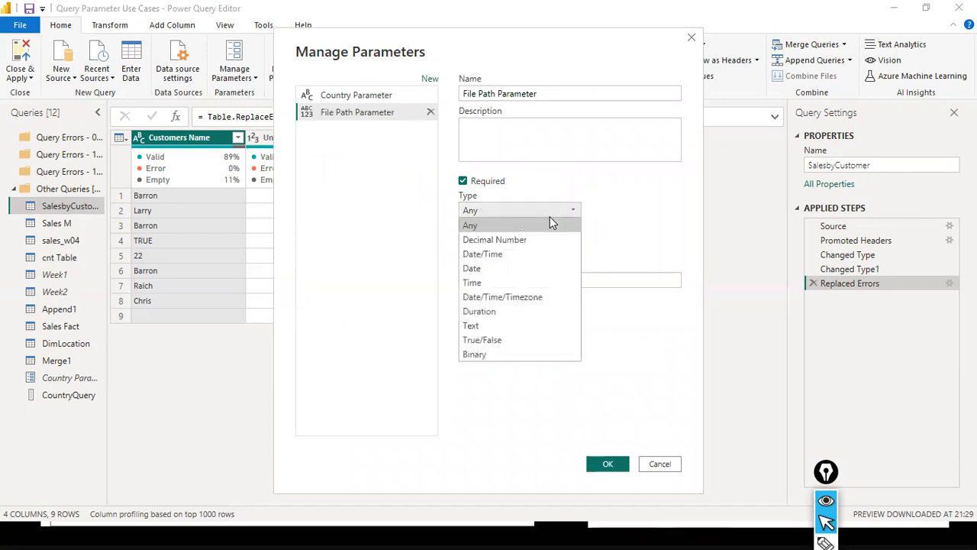
pyautogui.click(503, 323)
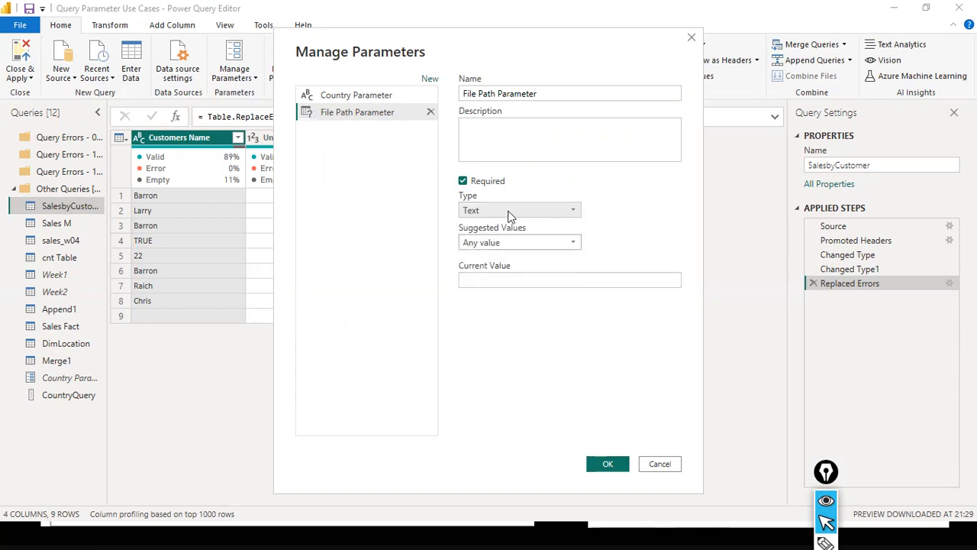
pyautogui.click(556, 245)
pyautogui.click(557, 245)
pyautogui.click(584, 283)
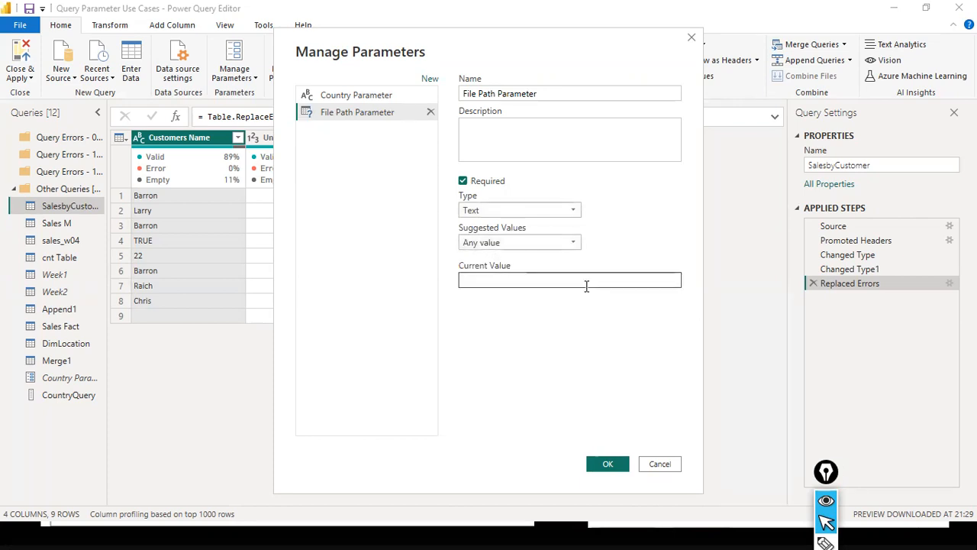
pyautogui.write('D:\\dat1')
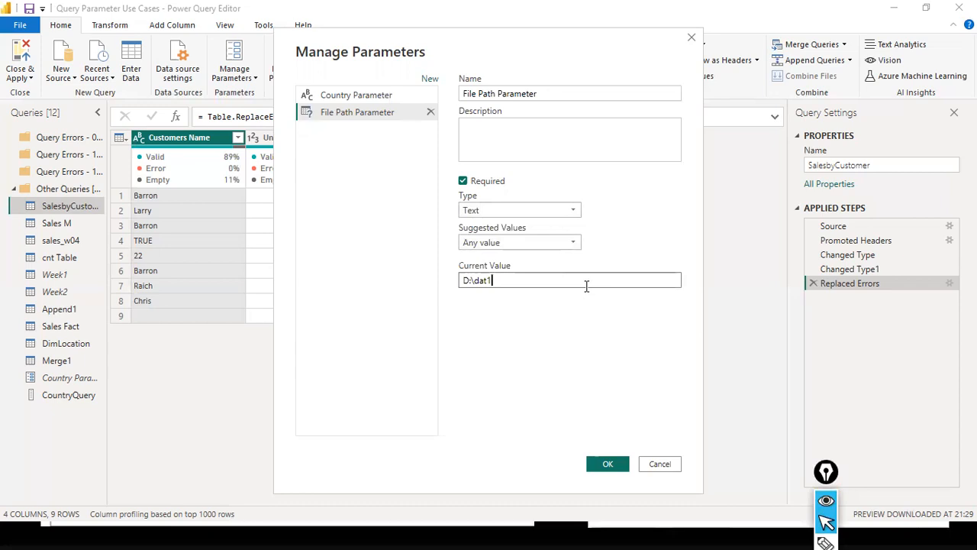
pyautogui.press('Return')
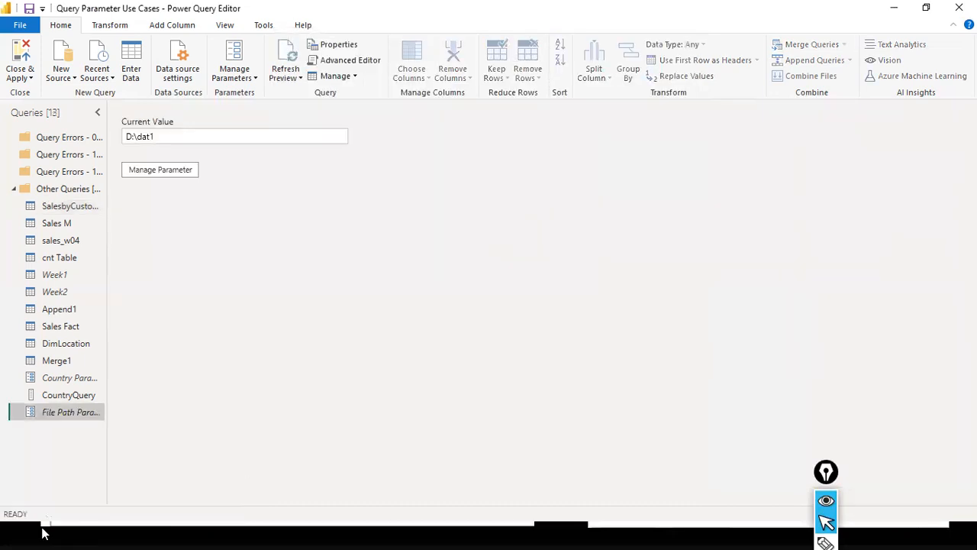
# - Change File Path Parameter's current value to the full file path D:\dat1\sales_w04.csv
pyautogui.click(162, 168)
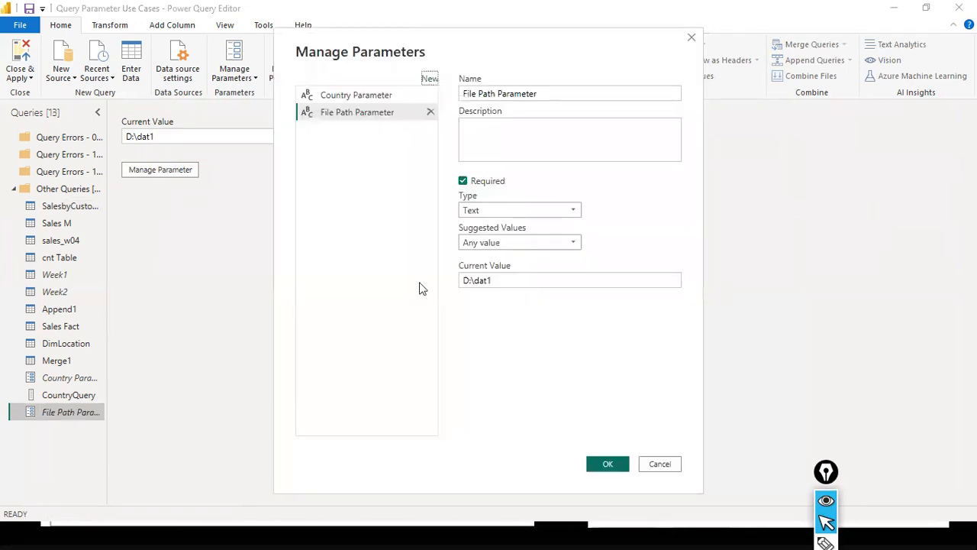
pyautogui.click(541, 284)
pyautogui.write('\\sales_w04.csv')
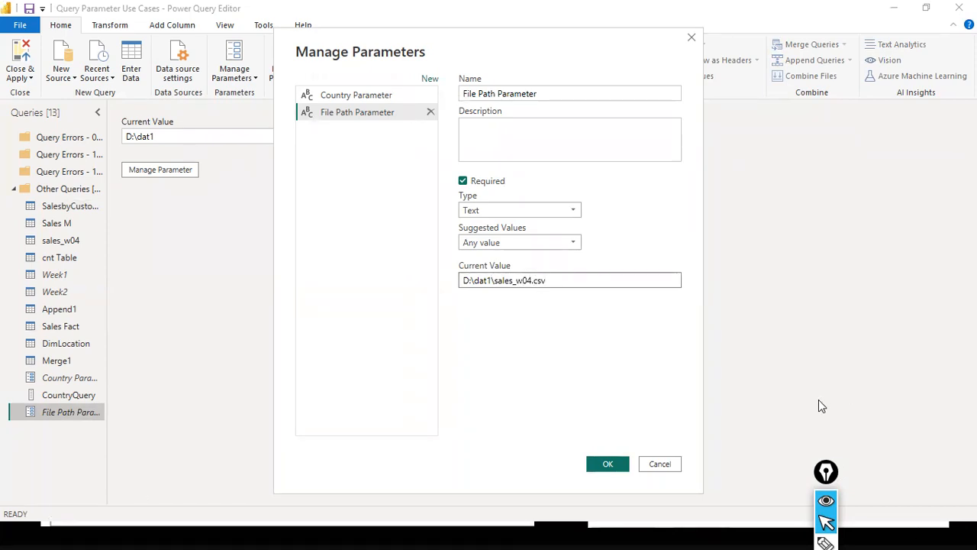
pyautogui.click(608, 465)
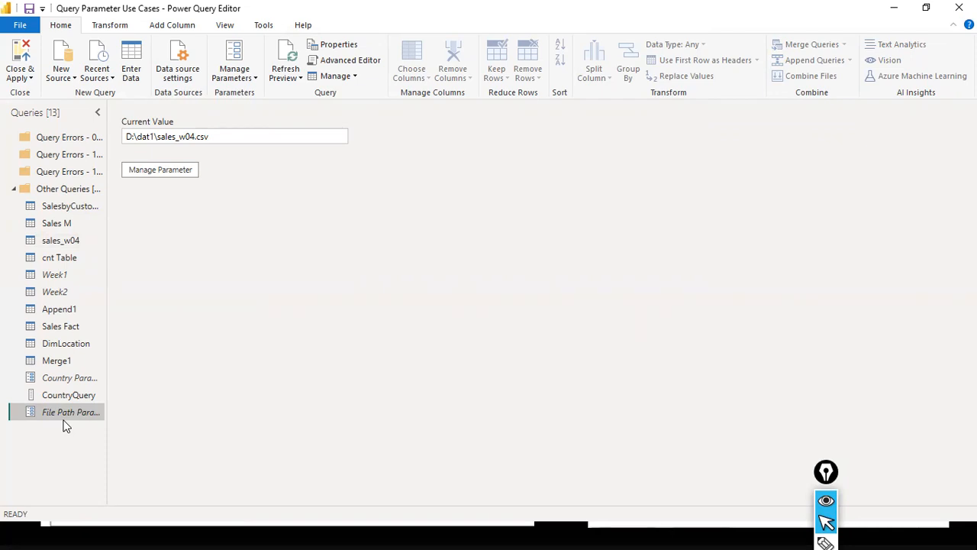
# - Examine the file path in the Source step formula of sales_w04 and in that step's CSV source settings
pyautogui.click(57, 243)
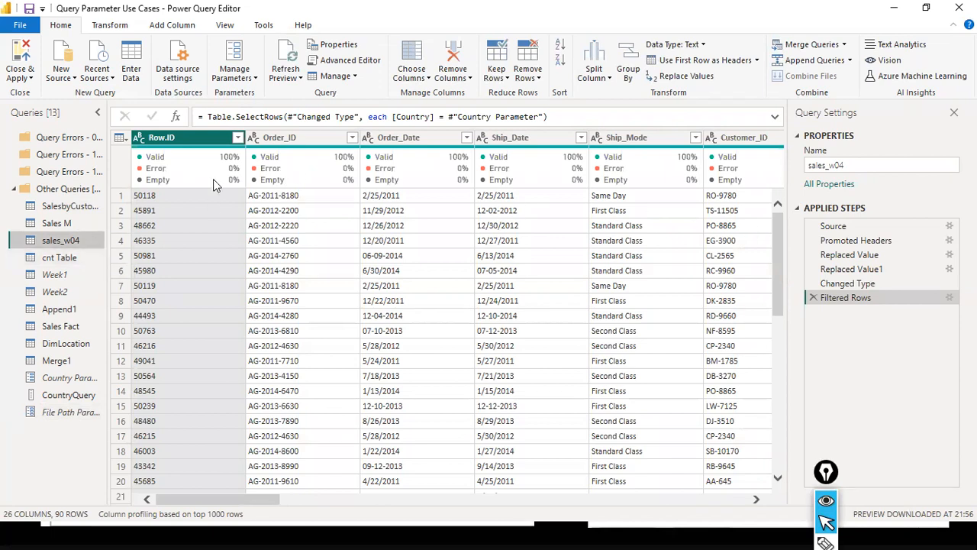
pyautogui.click(840, 227)
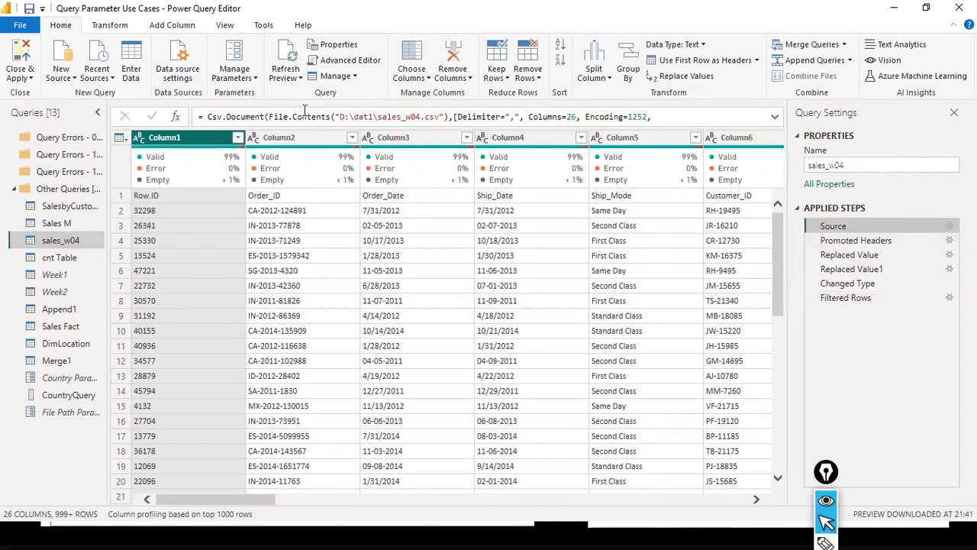
pyautogui.moveTo(349, 119); pyautogui.dragTo(400, 116)
pyautogui.click(420, 118)
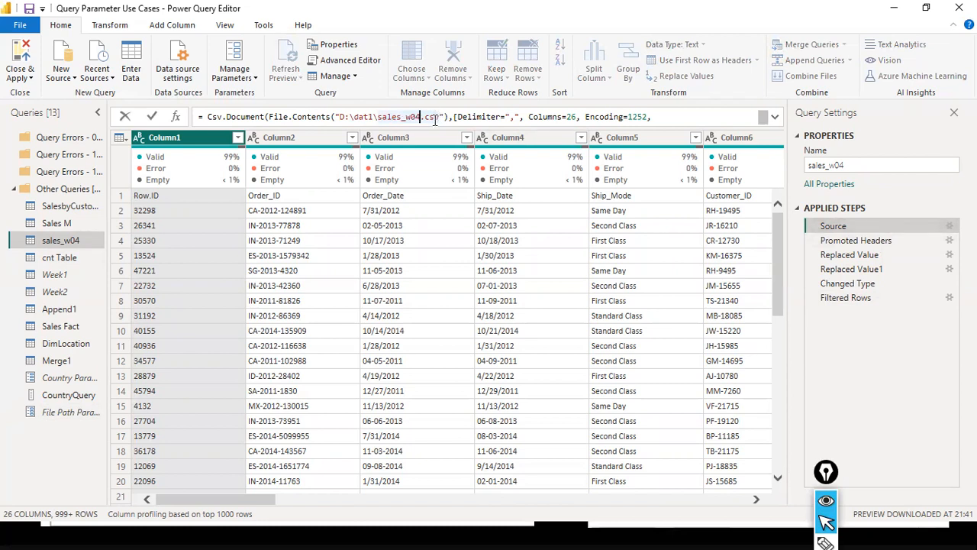
pyautogui.click(372, 117)
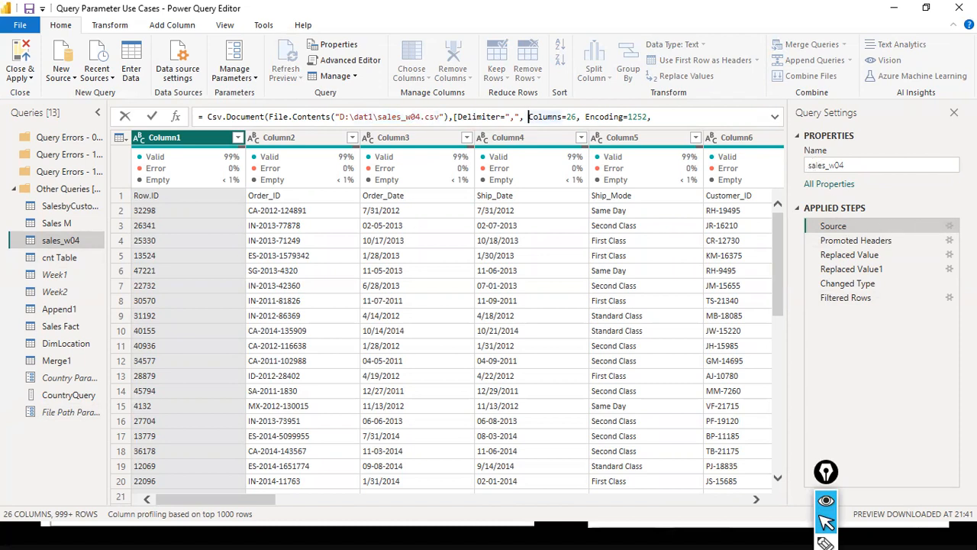
pyautogui.click(950, 226)
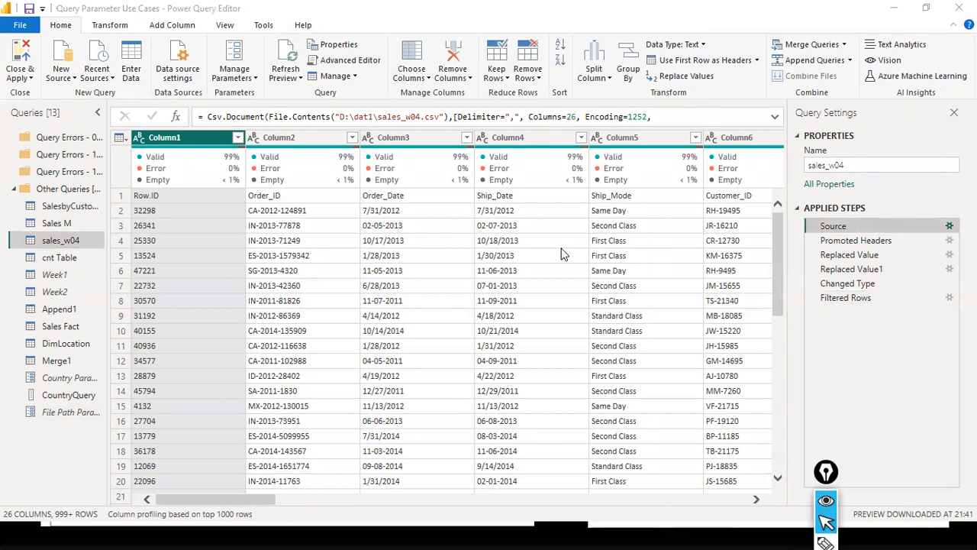
pyautogui.moveTo(493, 208); pyautogui.dragTo(247, 207)
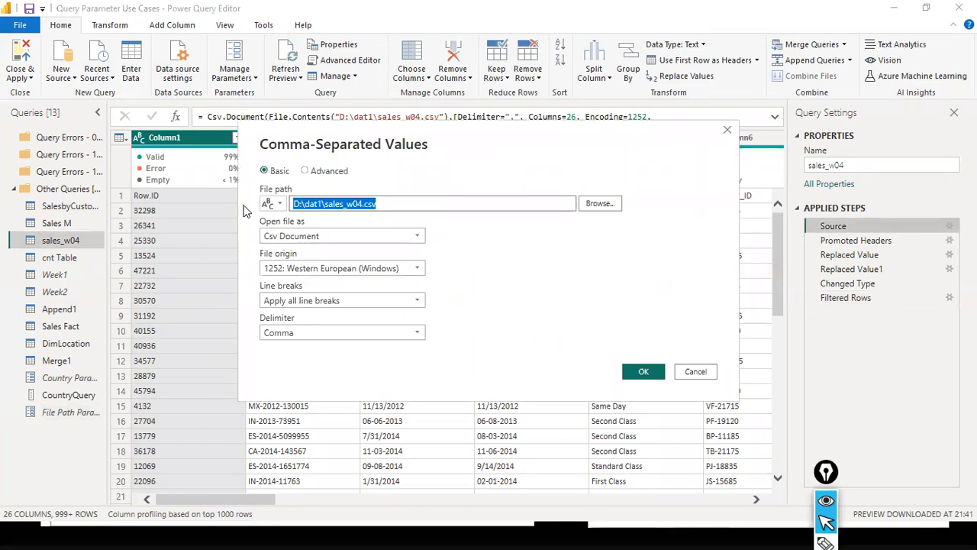
pyautogui.click(394, 206)
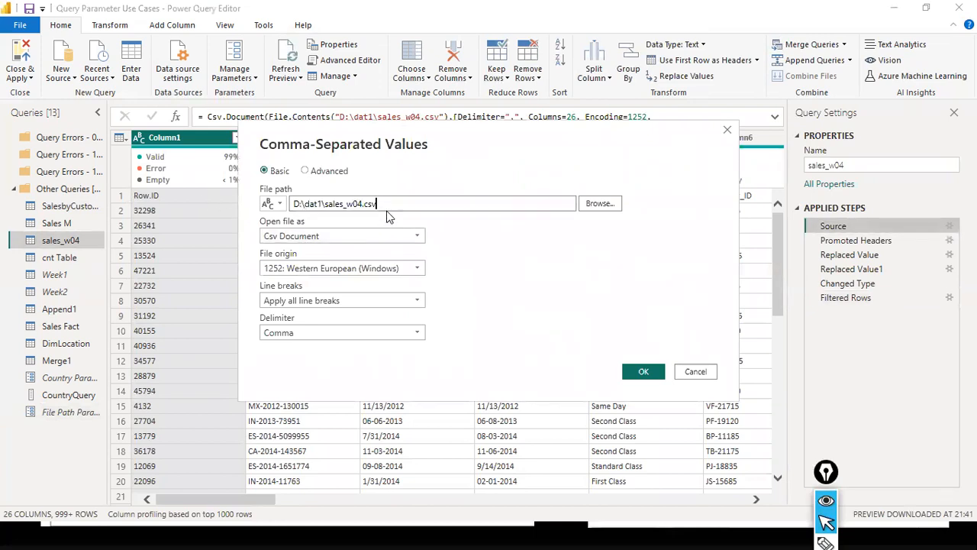
pyautogui.moveTo(394, 206); pyautogui.dragTo(271, 209)
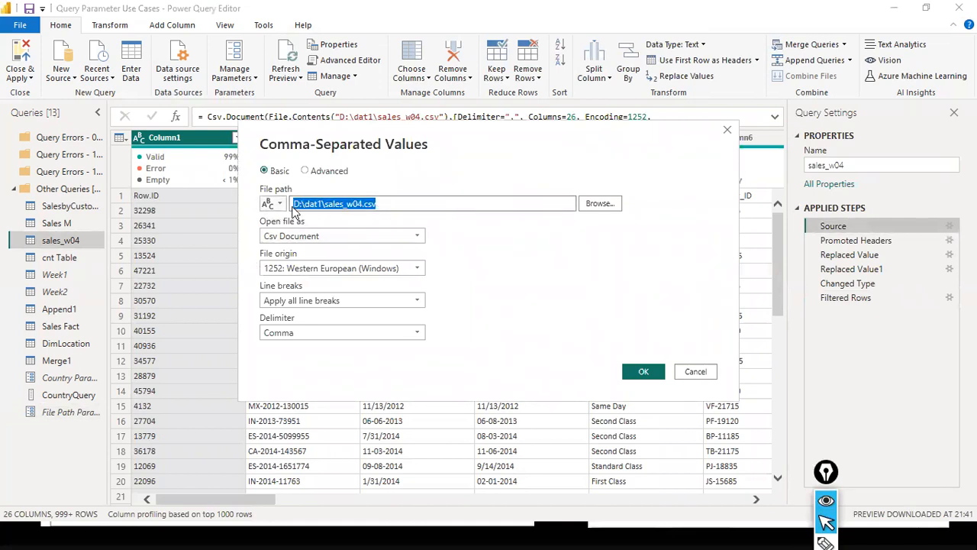
pyautogui.click(412, 204)
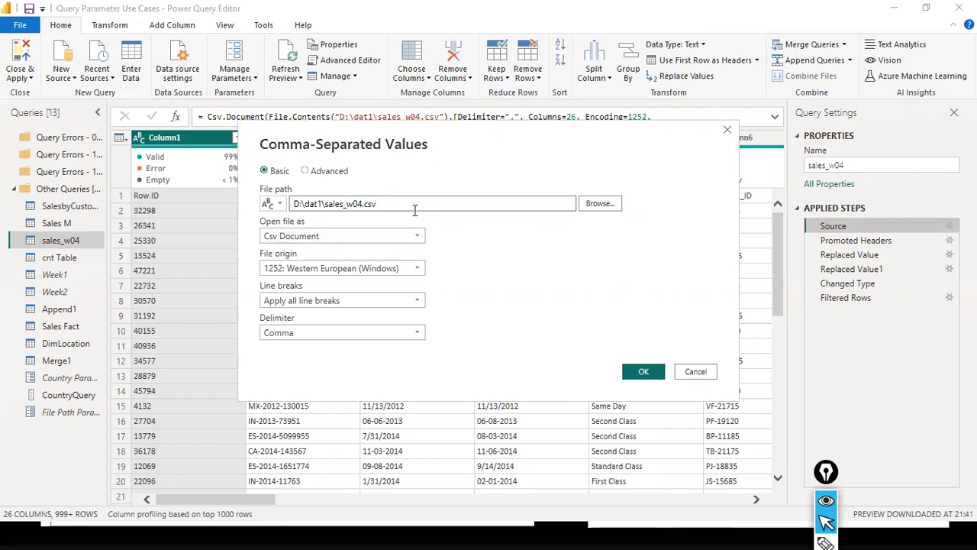
# - Switch the sales_w04 source's file path to File Path Parameter and apply the pending query changes to the report
pyautogui.click(282, 204)
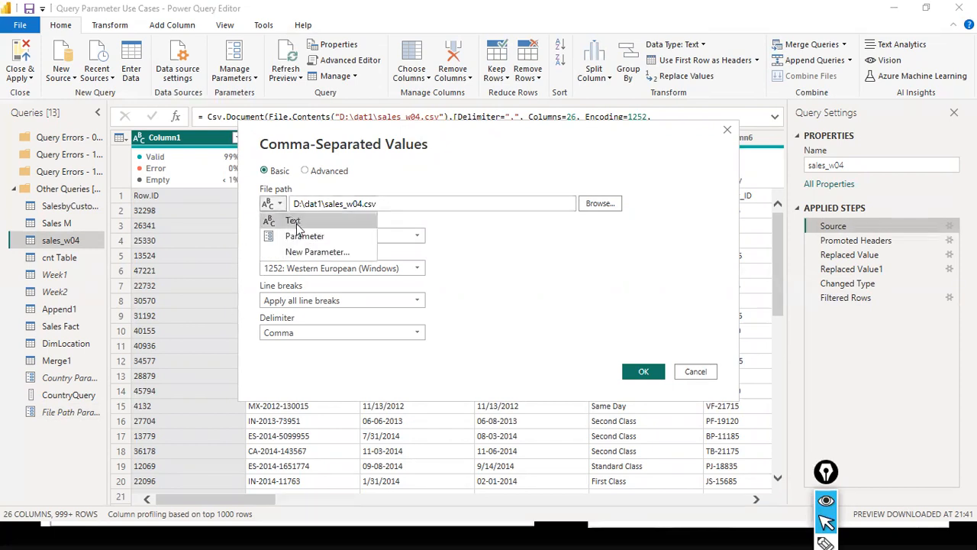
pyautogui.click(304, 234)
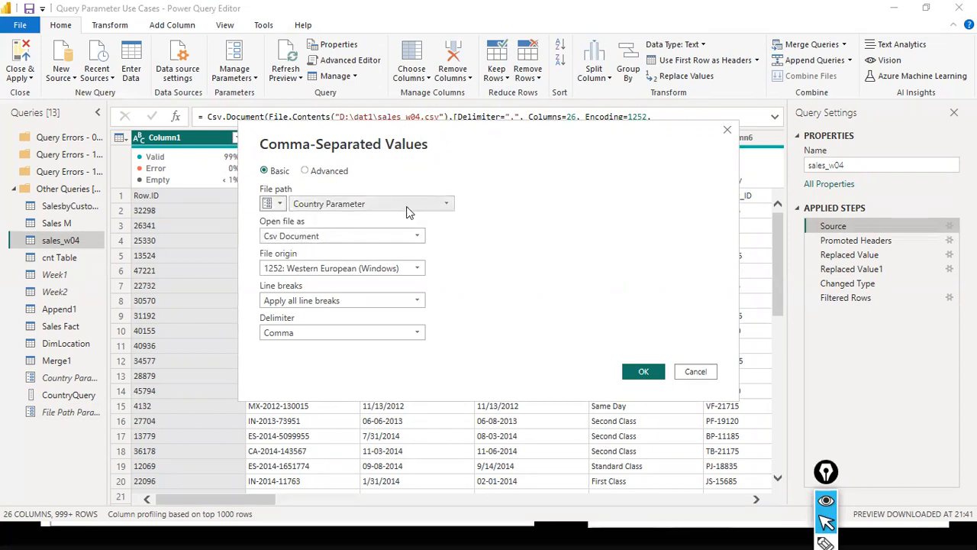
pyautogui.click(447, 204)
pyautogui.click(374, 232)
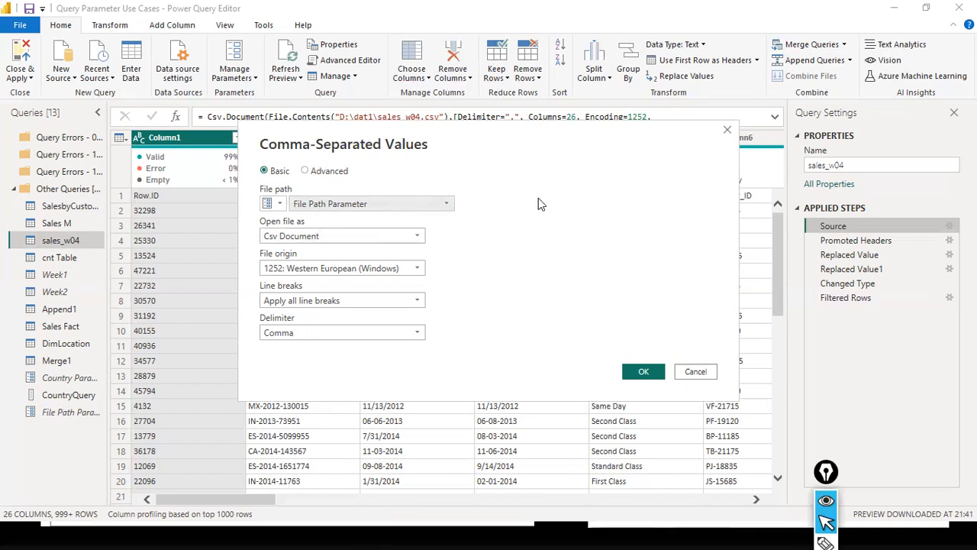
pyautogui.click(645, 371)
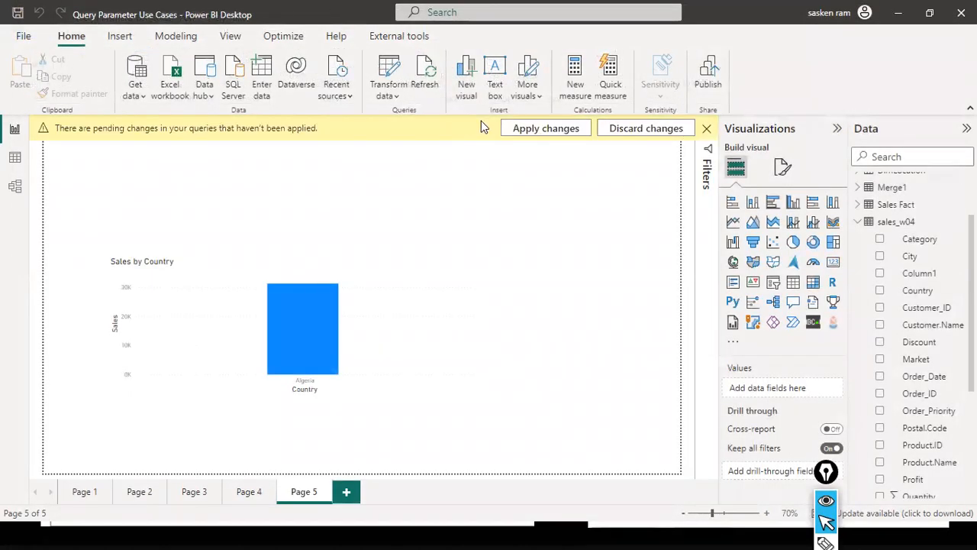
pyautogui.click(527, 129)
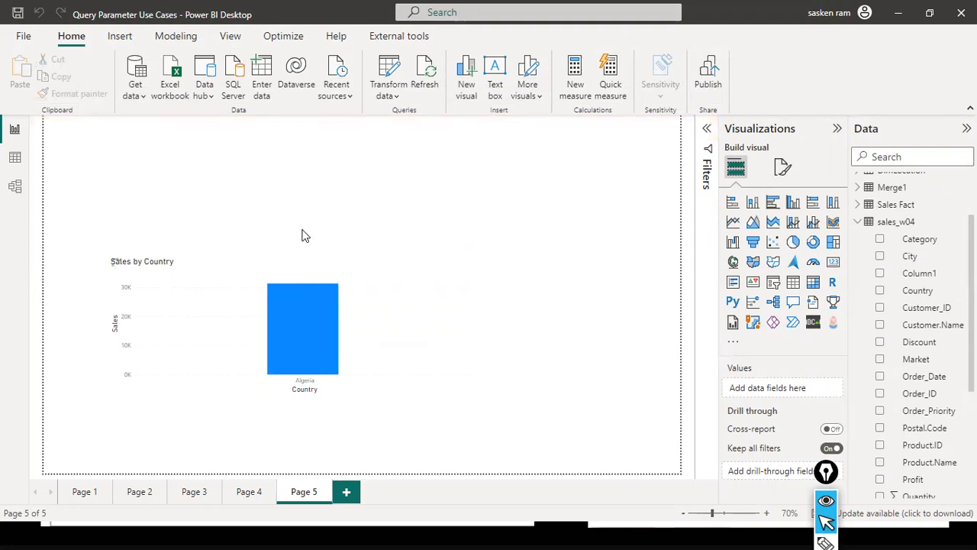
# - Open the parameters for editing from the report and set Country Parameter to Germany
pyautogui.click(391, 94)
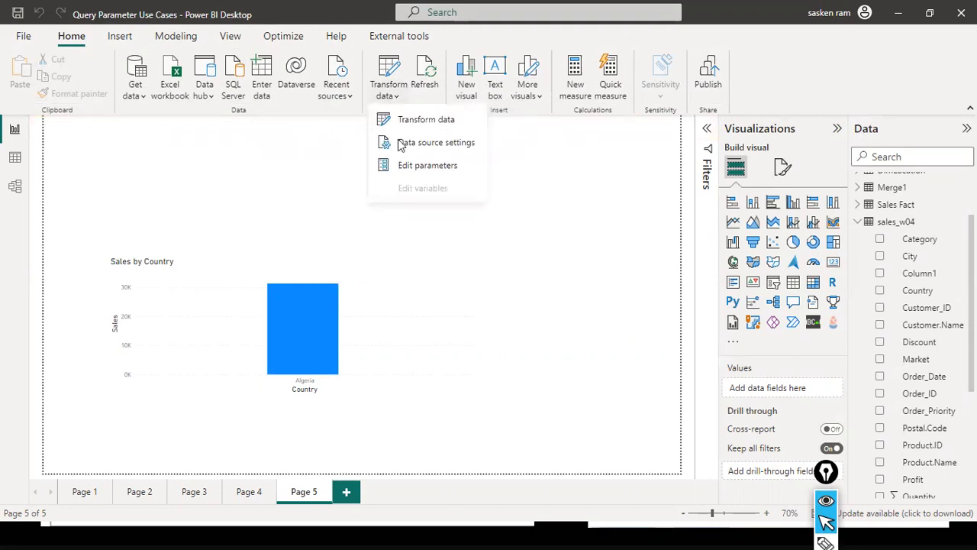
pyautogui.click(407, 171)
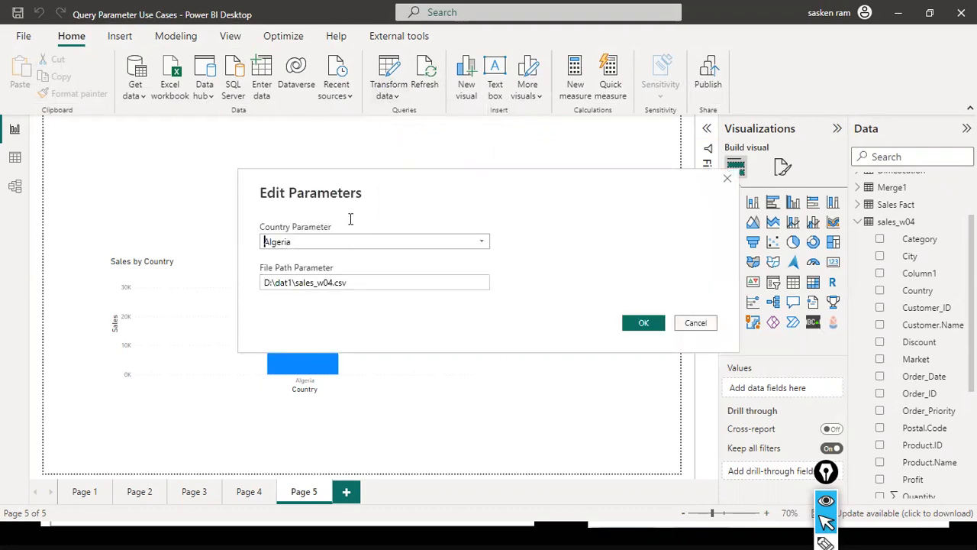
pyautogui.click(480, 243)
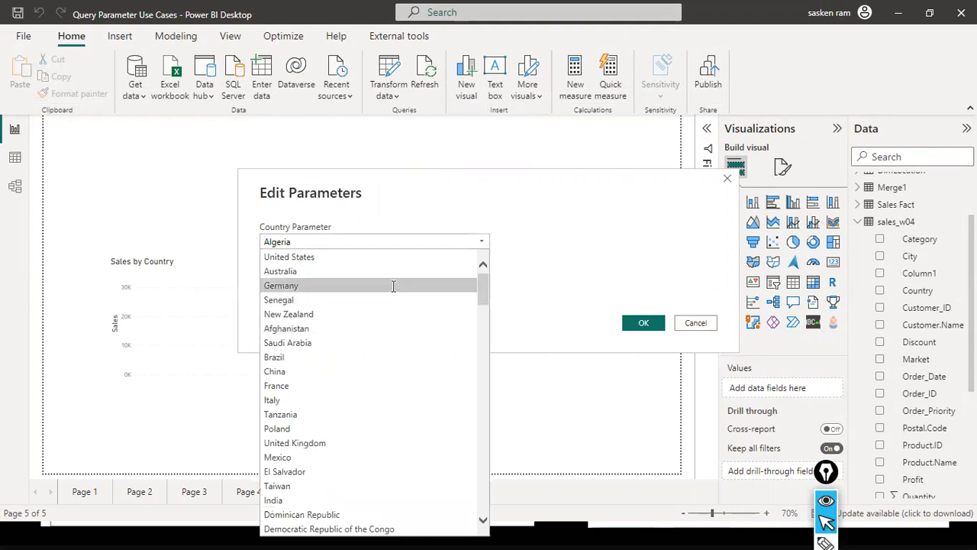
pyautogui.click(393, 285)
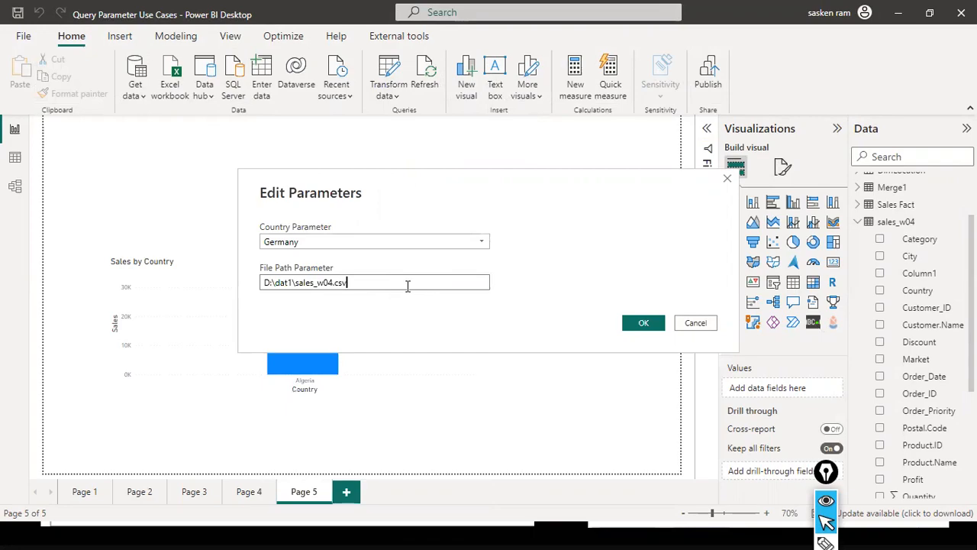
# - Switch to File Explorer and copy the file sales_w04.csv from the D:\dat1 folder
pyautogui.hotkey('alt', 'Tab')
pyautogui.hotkey('alt', 'Tab')
pyautogui.hotkey('alt', 'Tab')
pyautogui.hotkey('alt', 'Tab')
pyautogui.hotkey('alt', 'Tab')
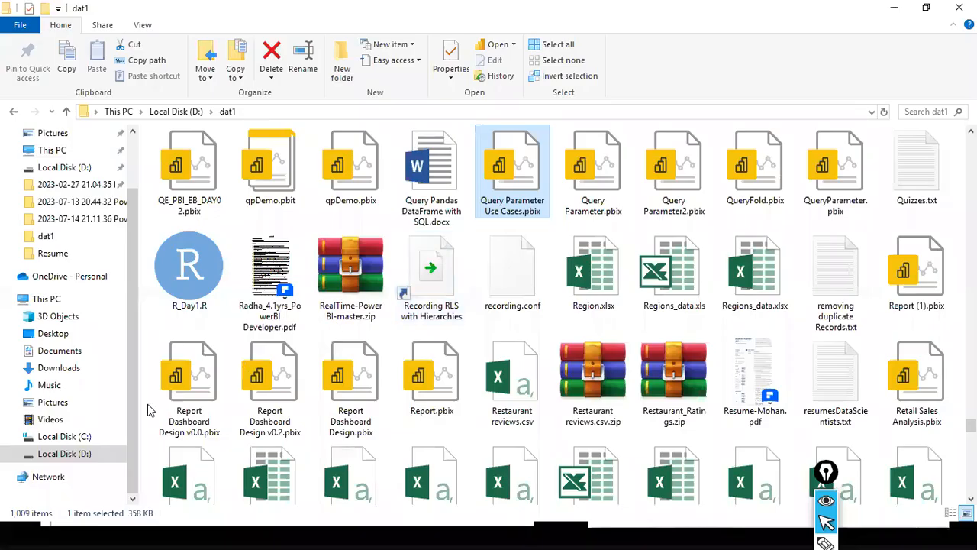
pyautogui.click(198, 362)
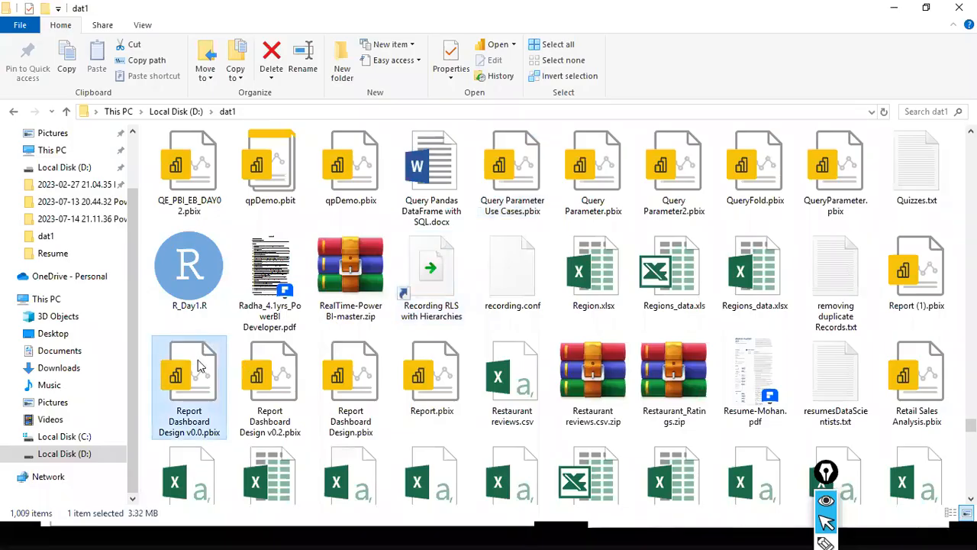
pyautogui.write('sk')
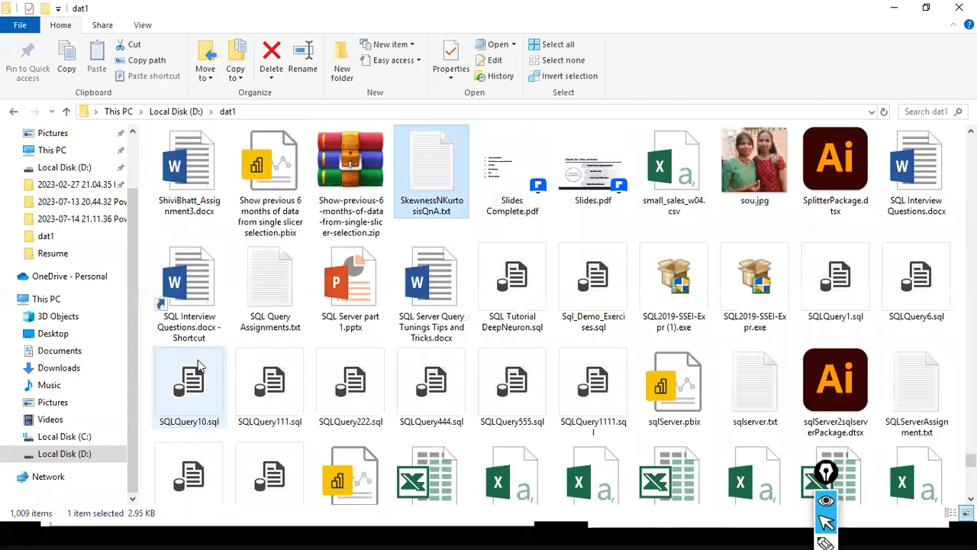
pyautogui.scroll(-5, 515, 256)
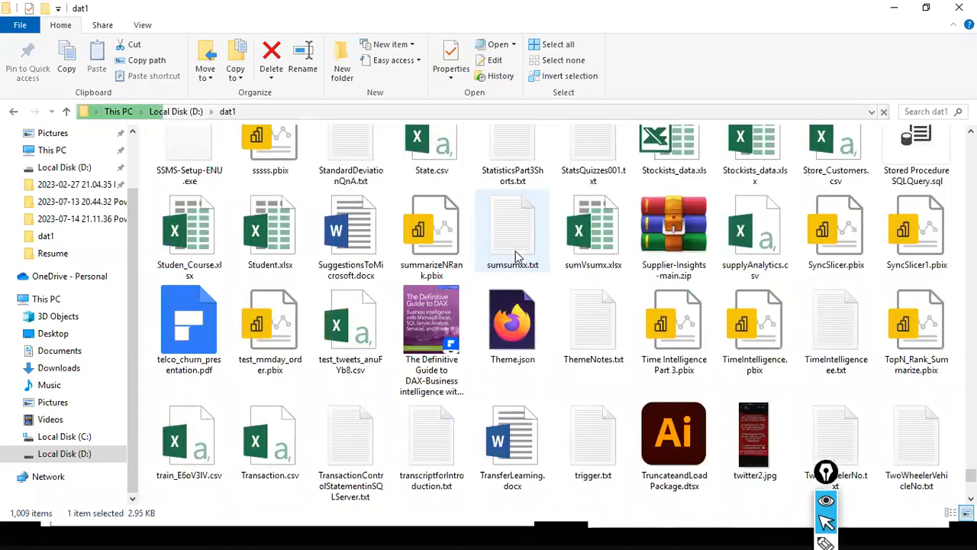
pyautogui.scroll(-3, 427, 260)
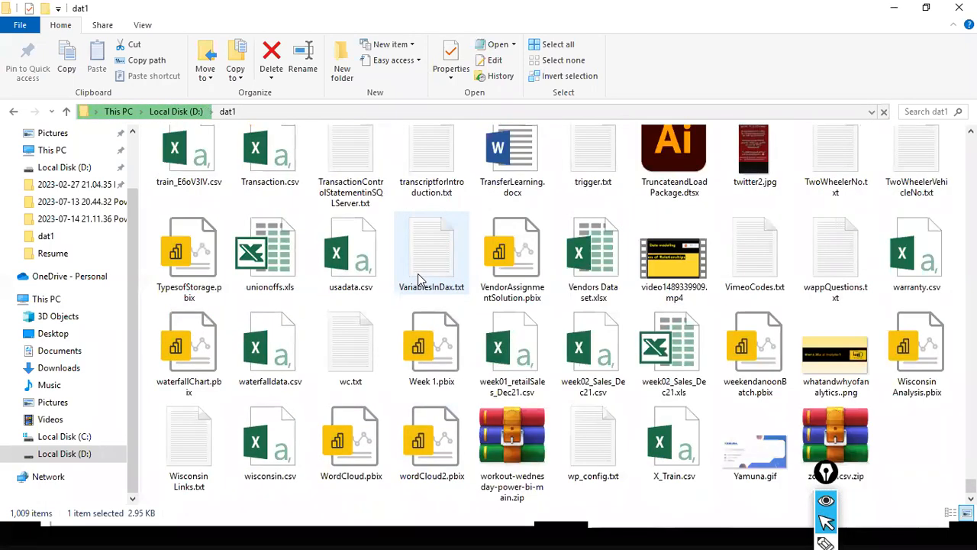
pyautogui.click(418, 274)
pyautogui.write('s')
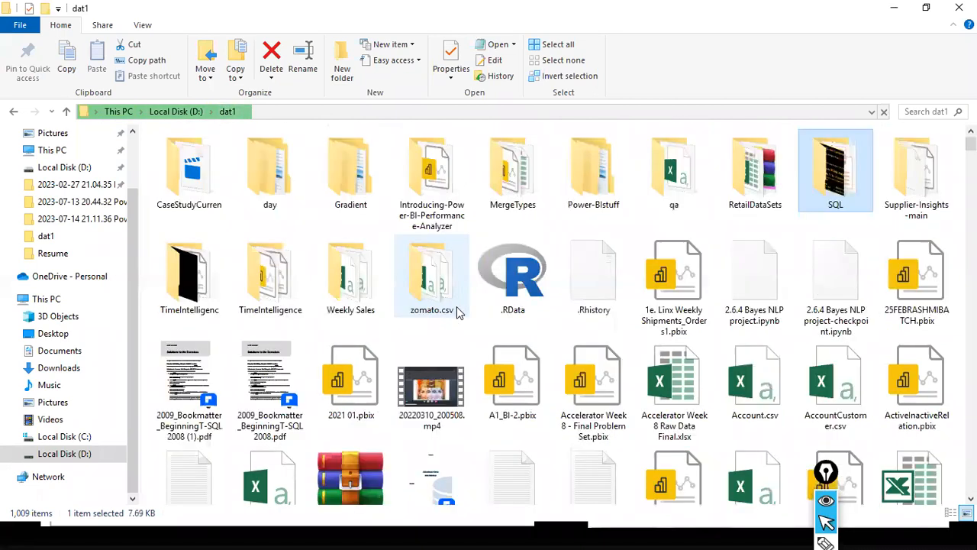
pyautogui.write('ales_w')
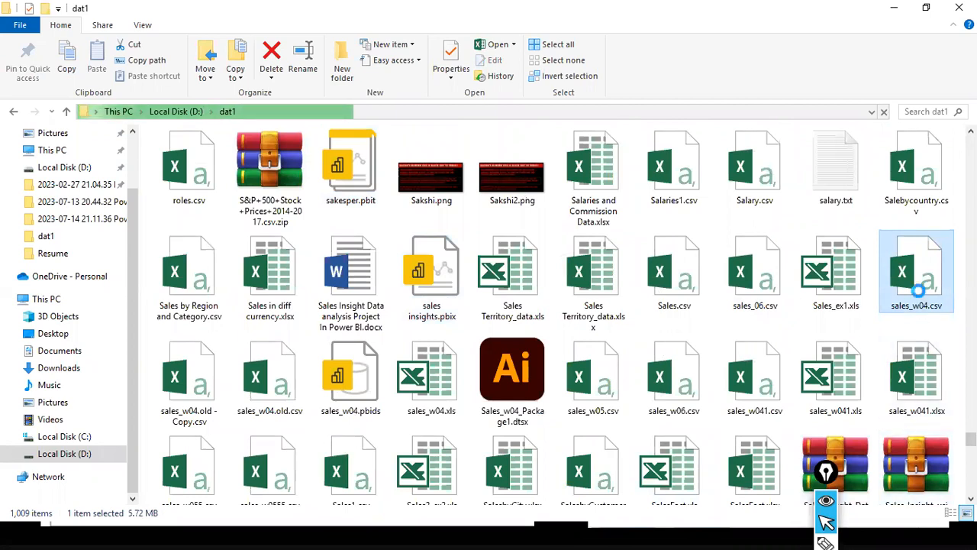
pyautogui.rightClick(918, 289)
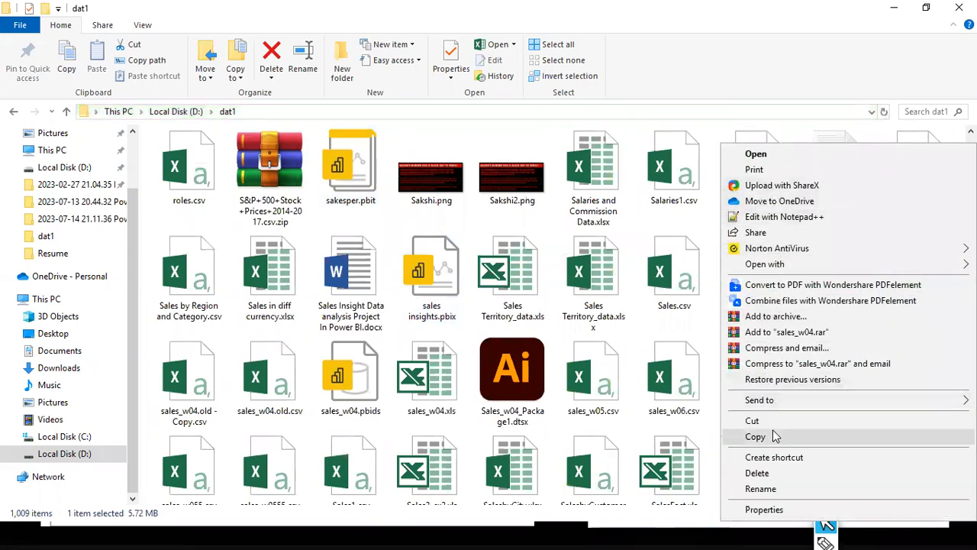
pyautogui.click(755, 436)
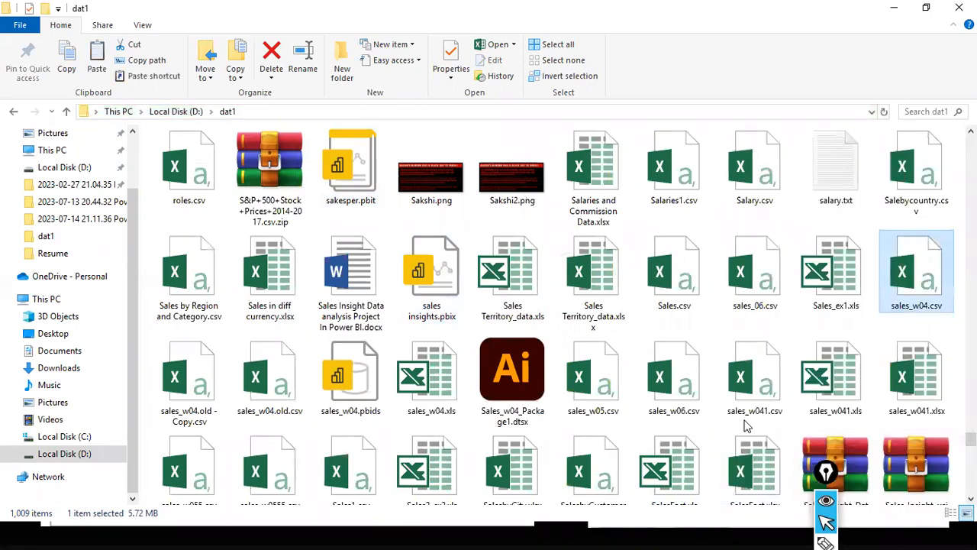
# - Paste the copied sales_w04.csv into the D:\QA folder, replacing the existing file of the same name
pyautogui.click(64, 454)
pyautogui.click(206, 361)
pyautogui.write('qa')
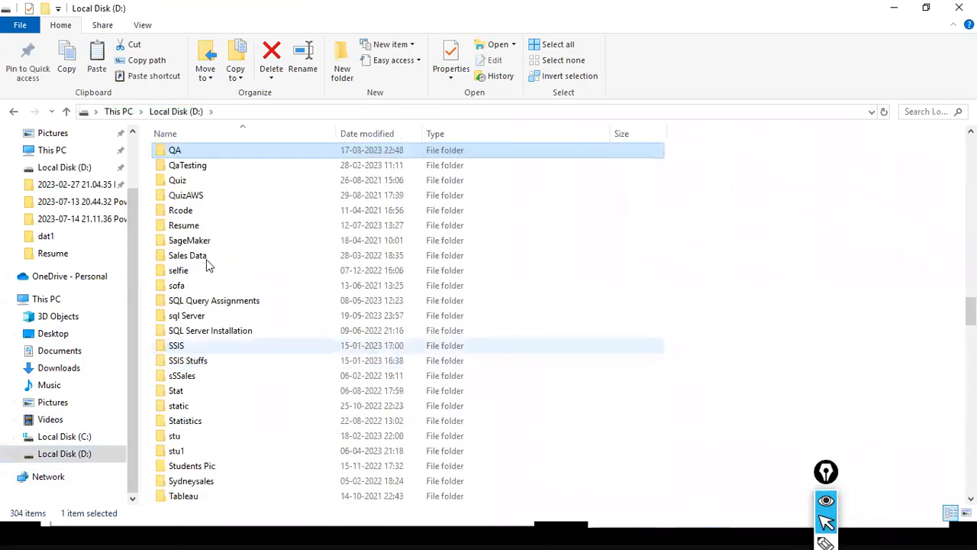
pyautogui.doubleClick(193, 149)
pyautogui.hotkey('ctrl', 'v')
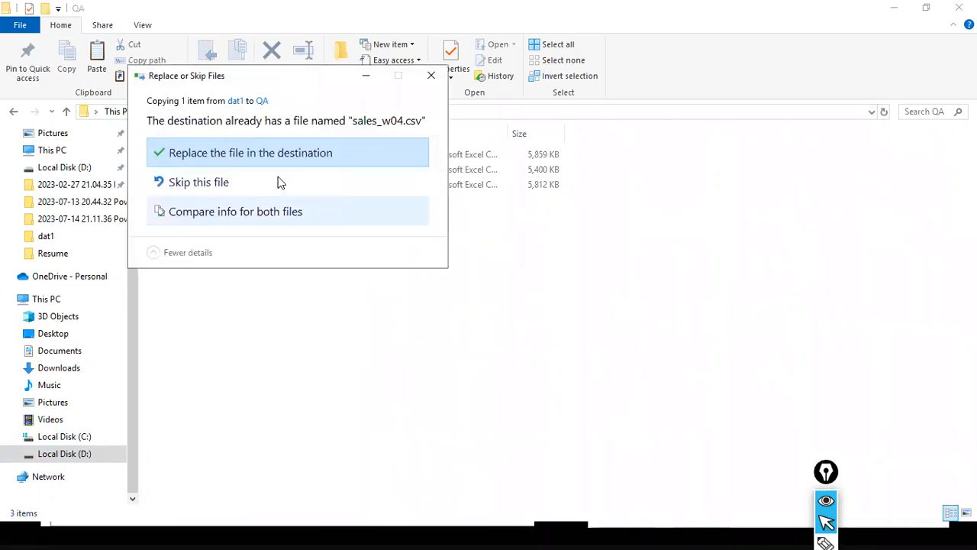
pyautogui.click(247, 154)
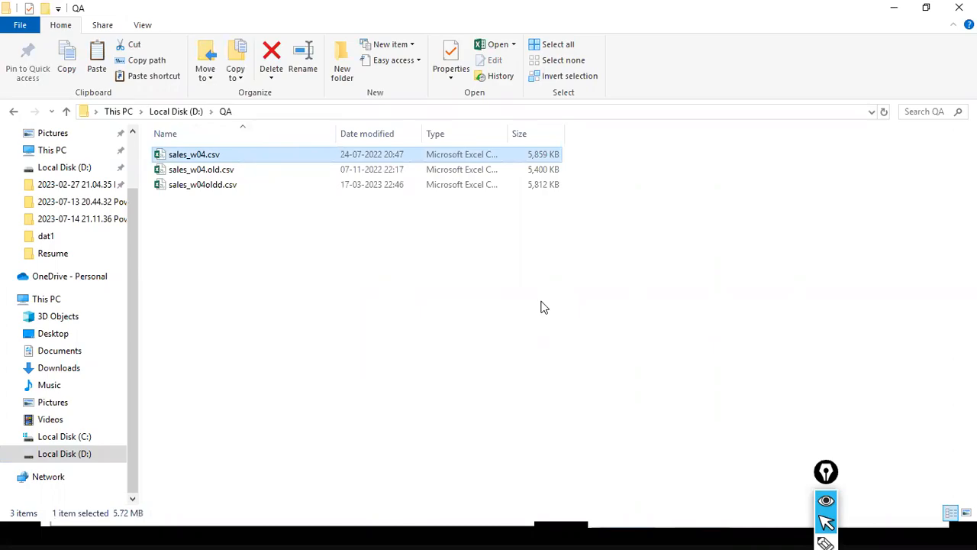
# - Copy the folder path D:\QA from File Explorer
pyautogui.hotkey('alt', 'Tab')
pyautogui.hotkey('alt', 'Tab')
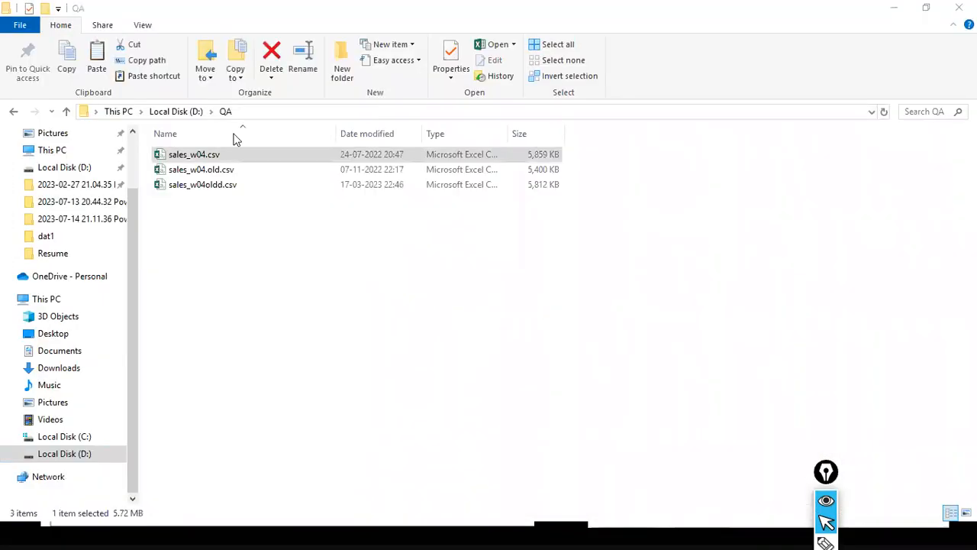
pyautogui.click(246, 113)
pyautogui.hotkey('ctrl', 'c')
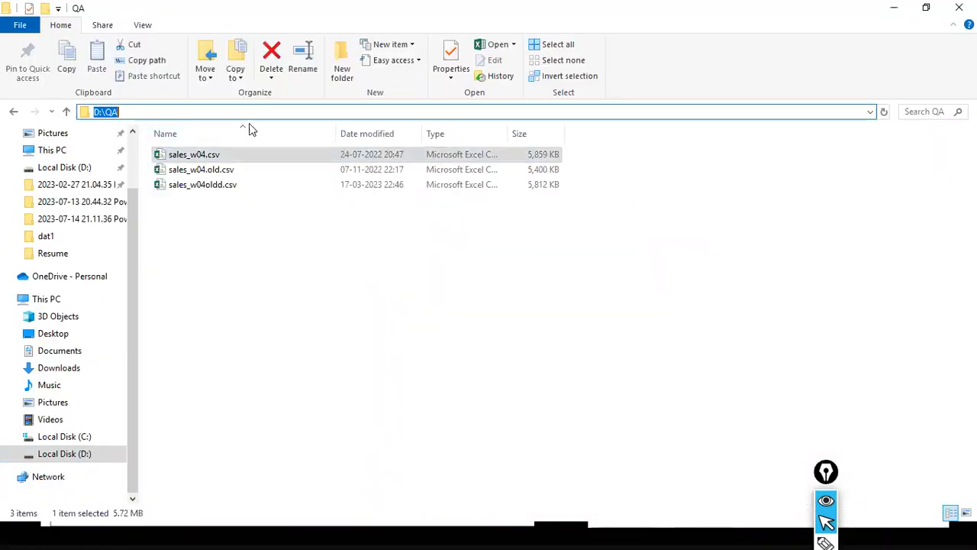
# - Back in Power BI Desktop, set File Path Parameter to D:\QA\sales_w04.csv and apply the pending query changes
pyautogui.hotkey('alt', 'Tab')
pyautogui.tripleClick(336, 283)
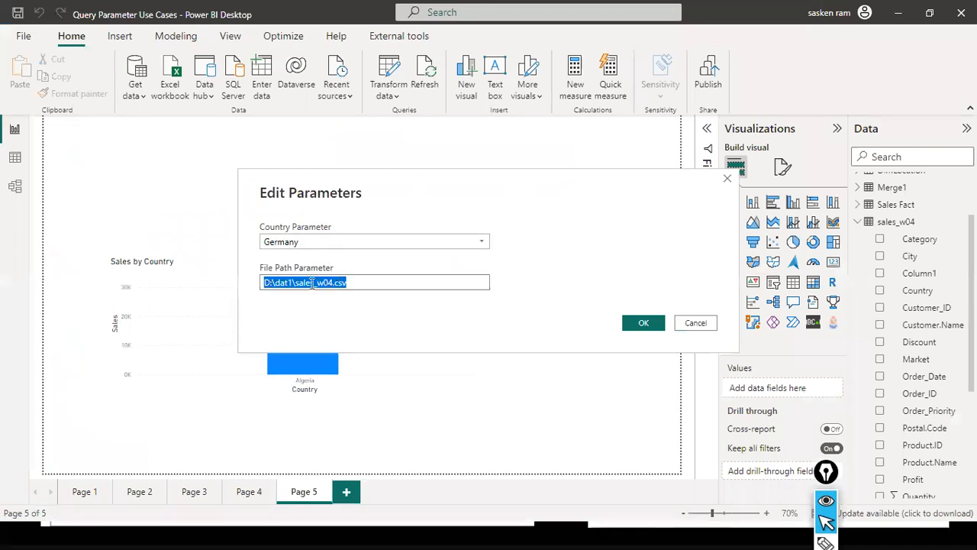
pyautogui.click(312, 284)
pyautogui.moveTo(293, 283); pyautogui.dragTo(181, 272)
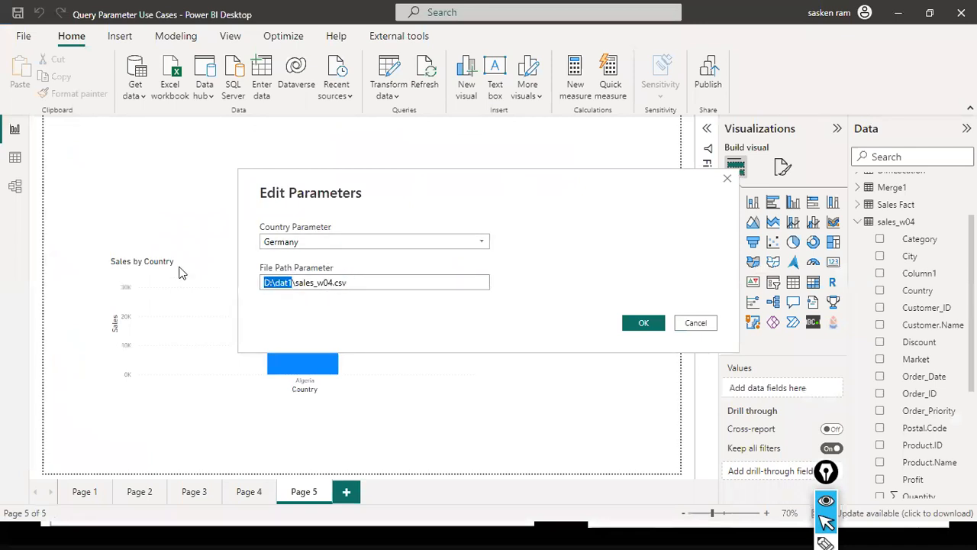
pyautogui.hotkey('ctrl', 'v')
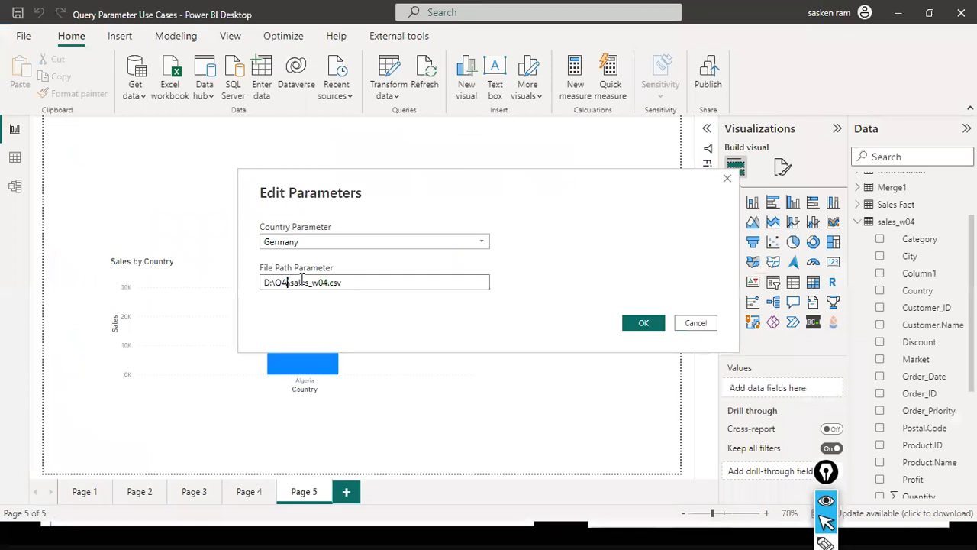
pyautogui.click(356, 283)
pyautogui.click(632, 326)
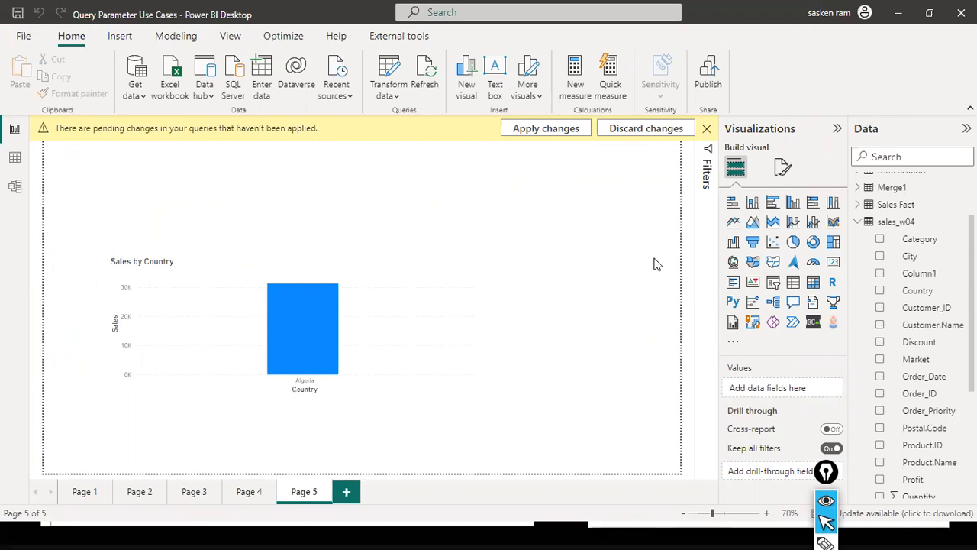
pyautogui.click(531, 139)
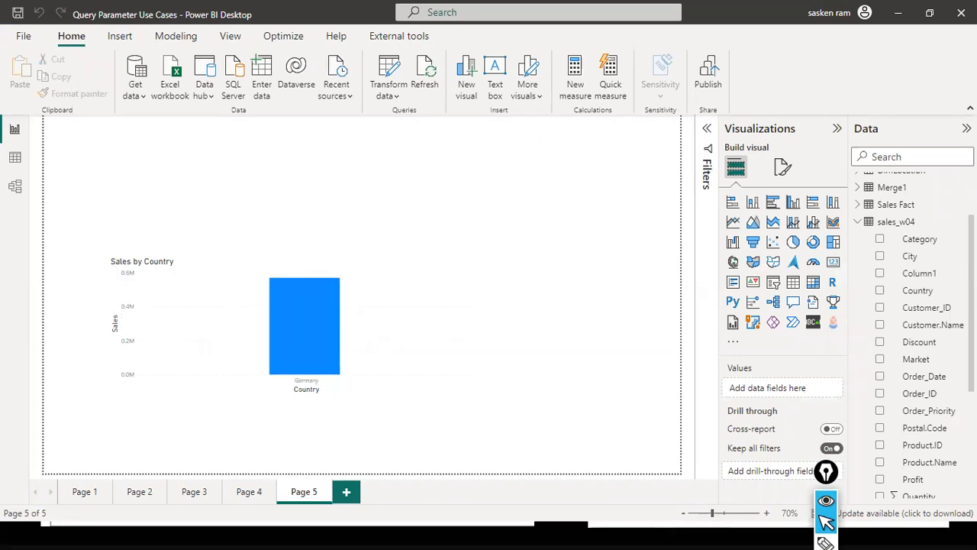
# - Try to load sales_w04 with File Path Parameter set to D:\QA\sales_w014.csv, and discard the pending query changes
pyautogui.click(396, 99)
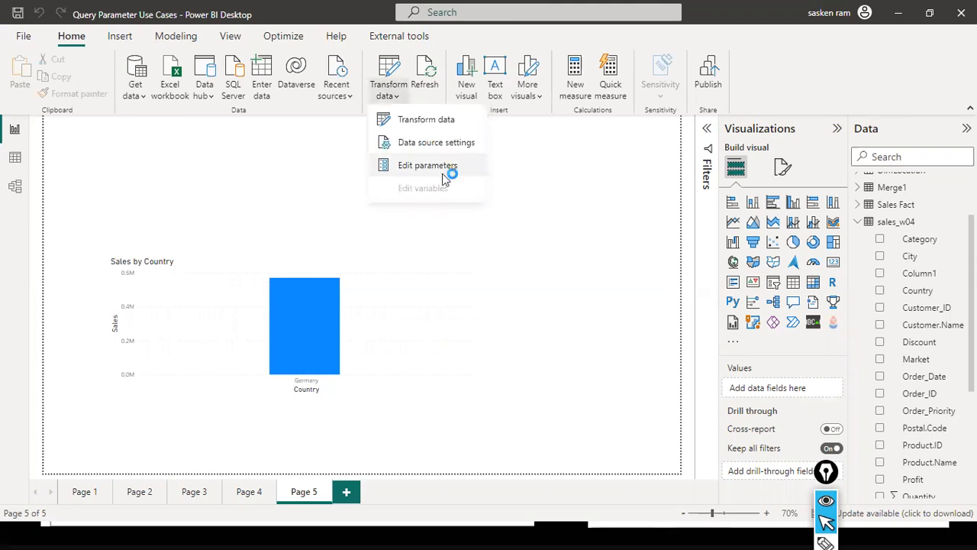
pyautogui.click(442, 172)
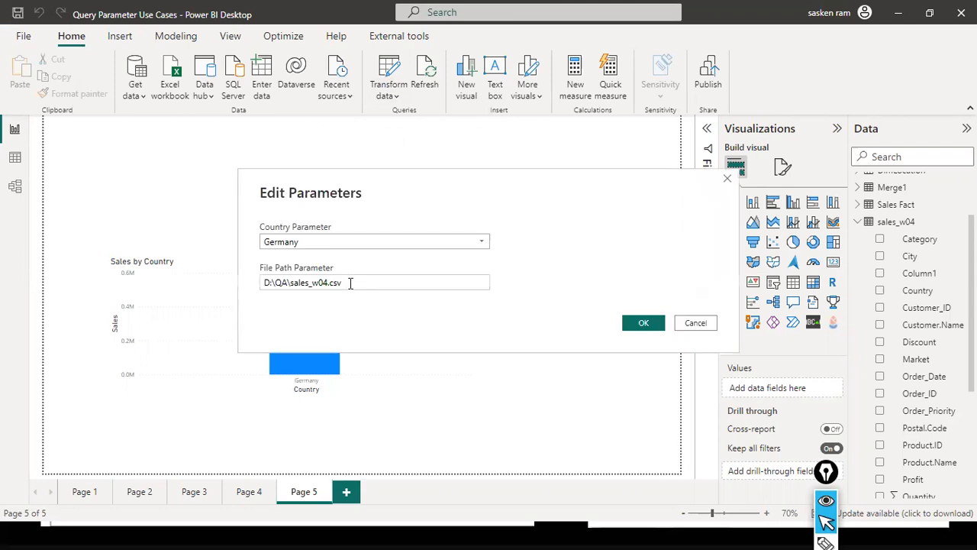
pyautogui.click(350, 282)
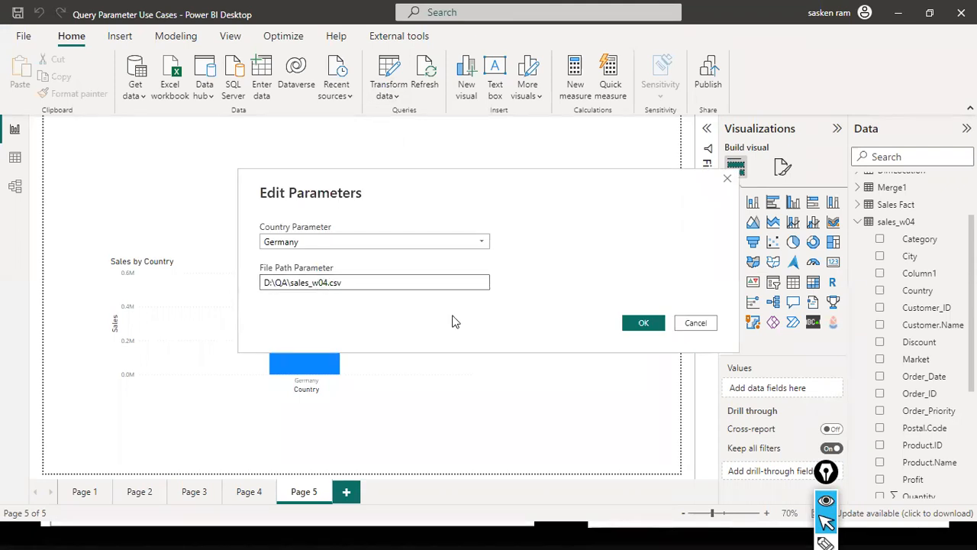
pyautogui.click(643, 328)
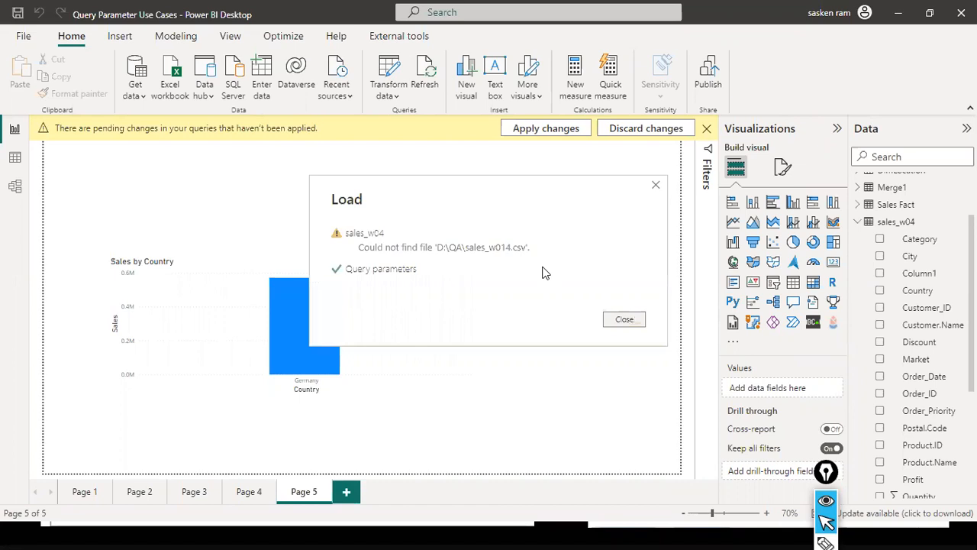
pyautogui.click(624, 320)
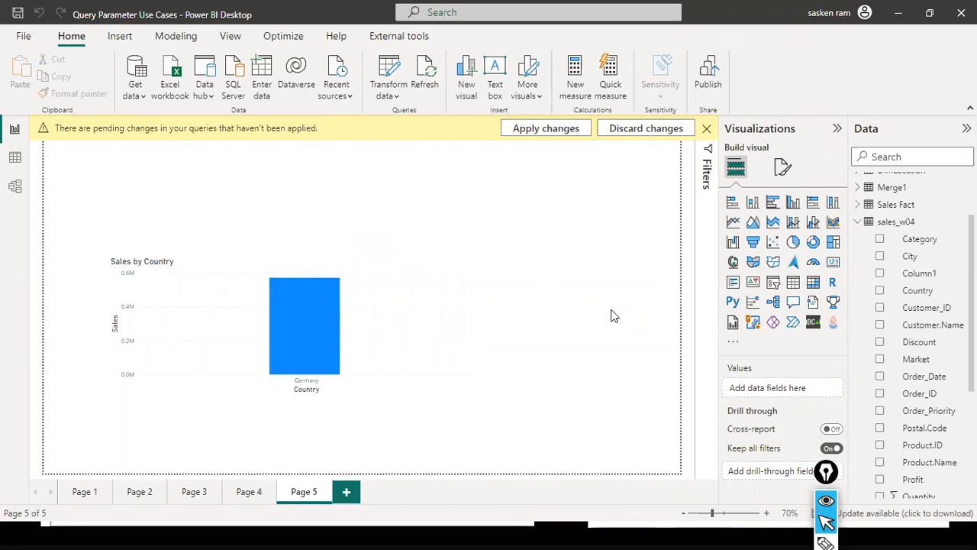
pyautogui.click(618, 130)
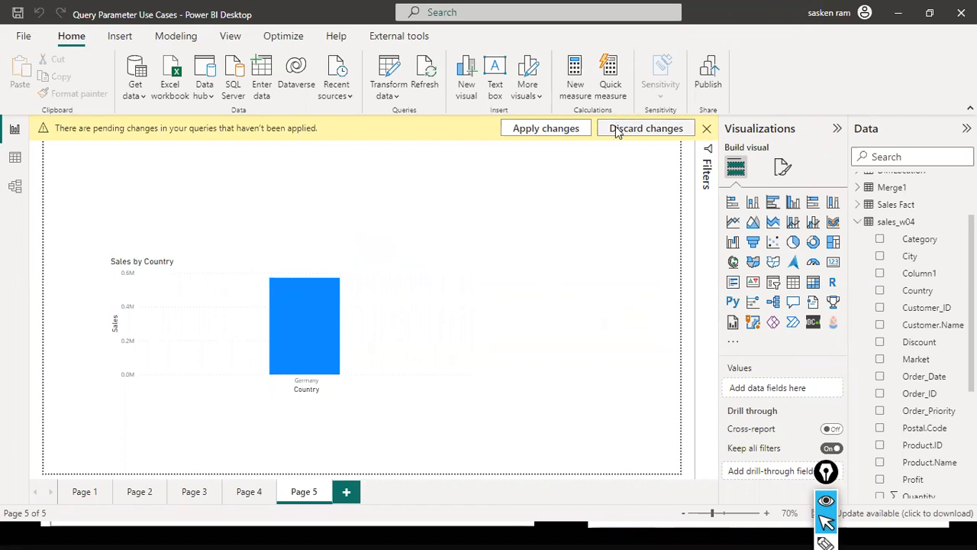
pyautogui.click(557, 310)
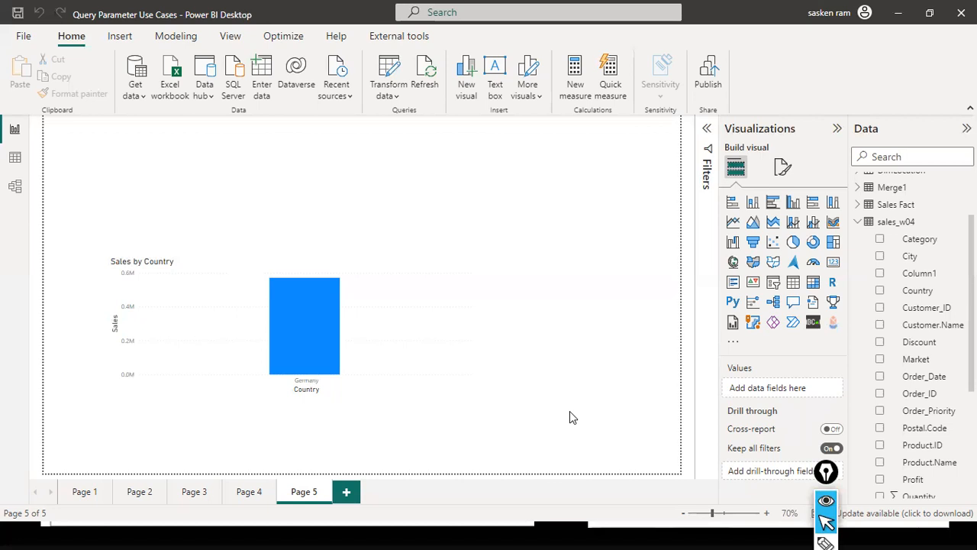
pyautogui.hotkey('alt', 'Tab')
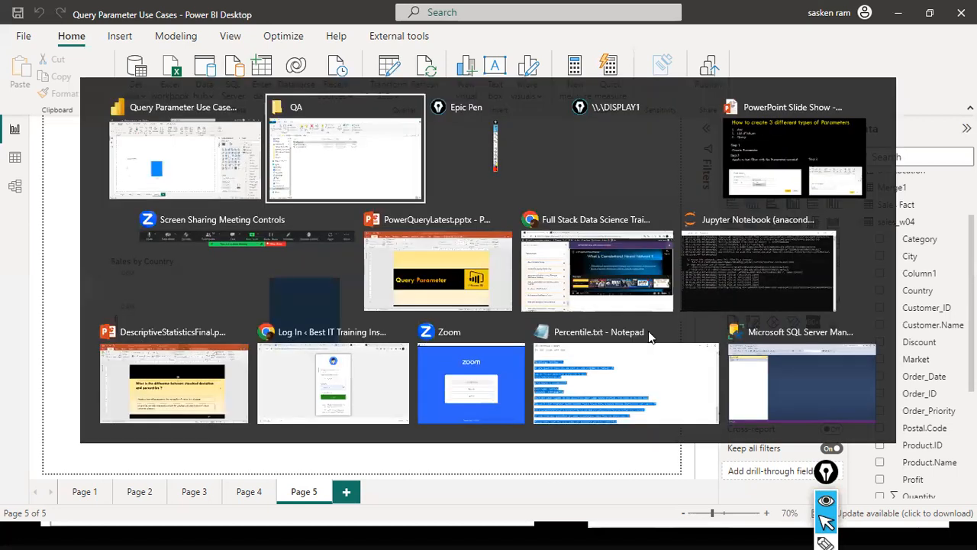
pyautogui.hotkey('alt', 'Tab')
pyautogui.hotkey('alt', 'Tab')
pyautogui.hotkey('alt', 'Tab')
pyautogui.hotkey('alt', 'Tab')
pyautogui.hotkey('alt', 'Tab')
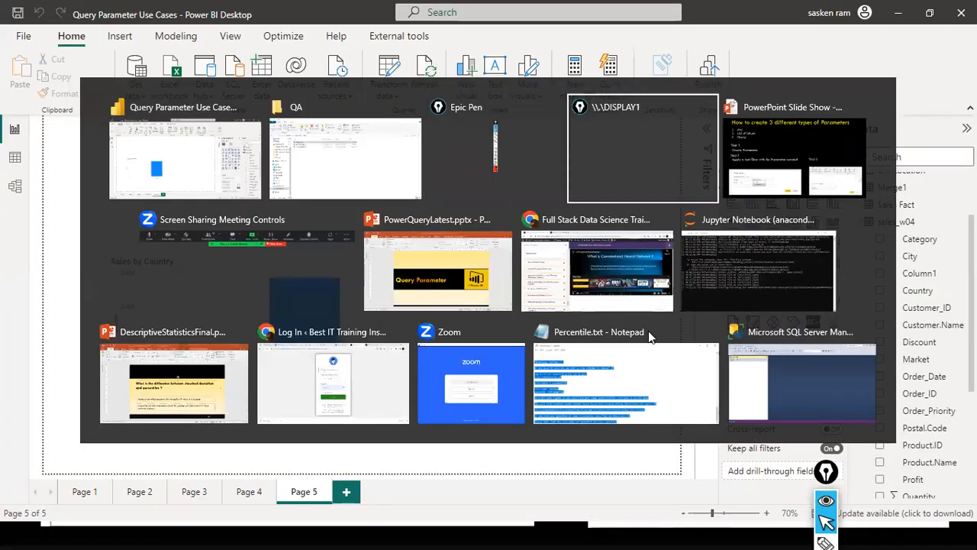
pyautogui.hotkey('alt', 'Tab')
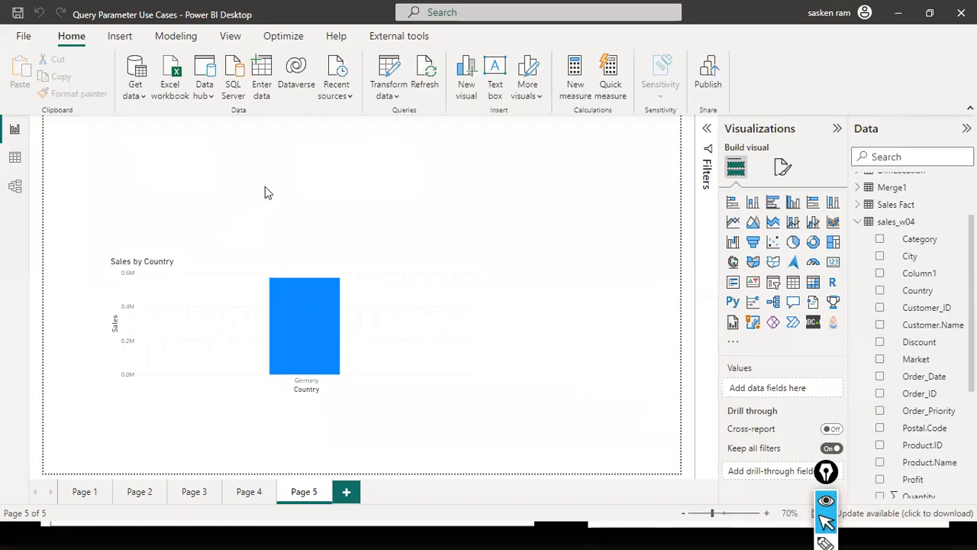